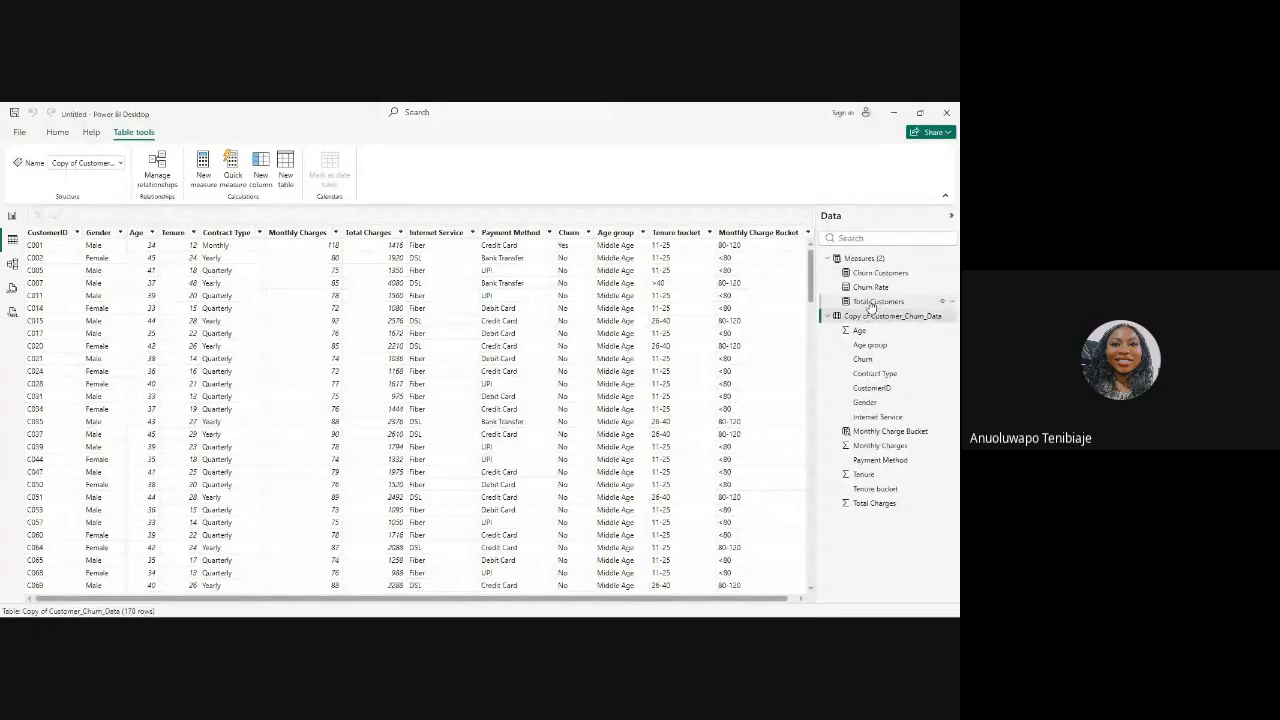
Step: Review the DAX formulas of the Total Customers, Churn Rate and Churn Customers measures
{"action": "left_click", "coordinate": [872, 302]}
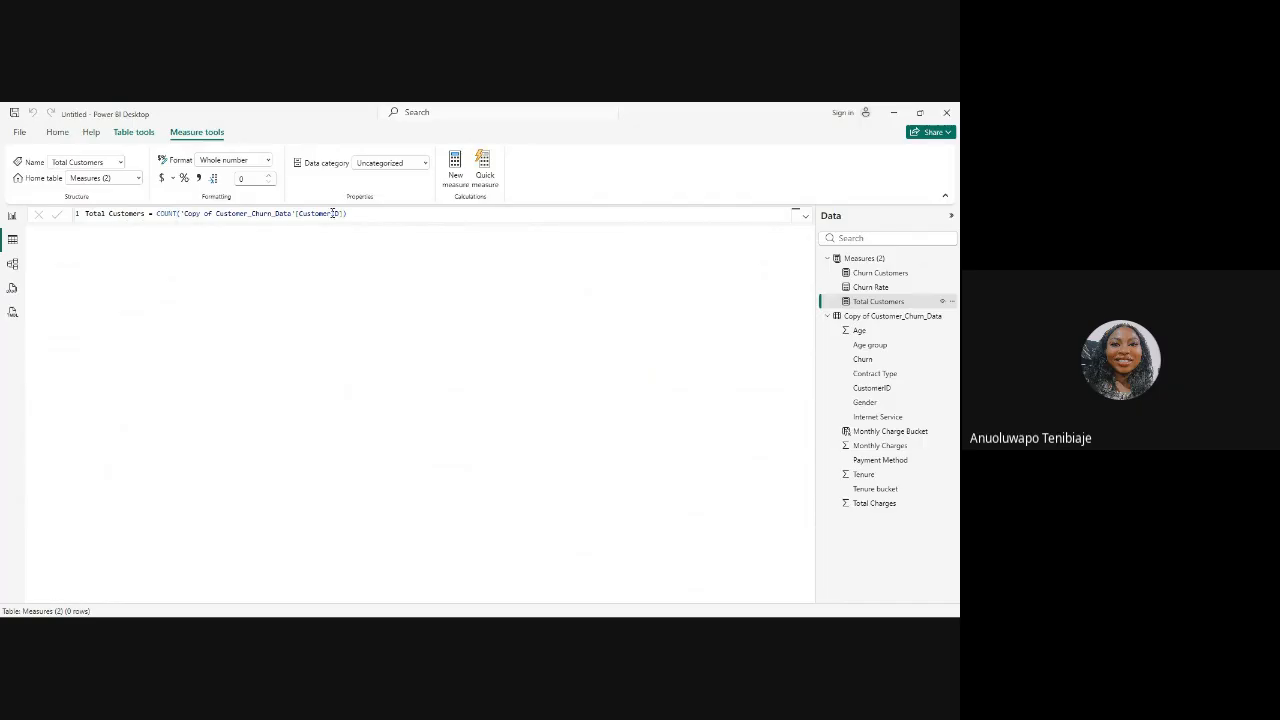
{"action": "left_click", "coordinate": [872, 287]}
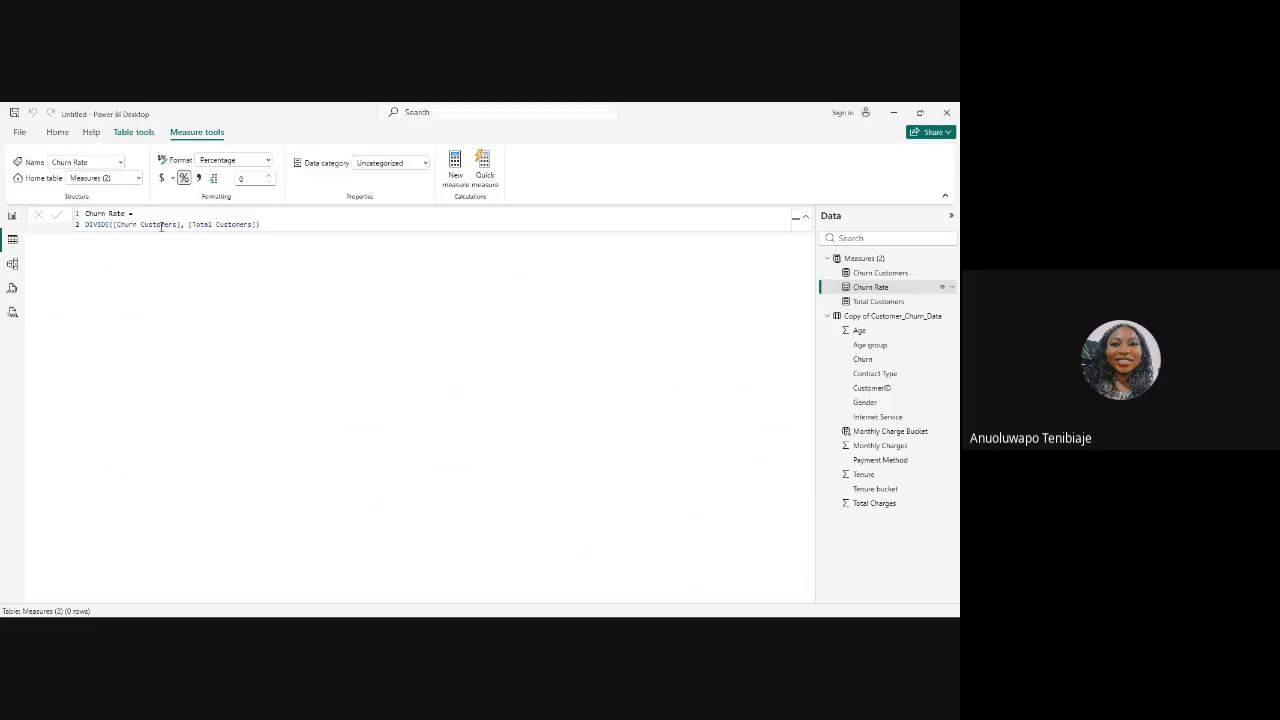
{"action": "left_click", "coordinate": [881, 272]}
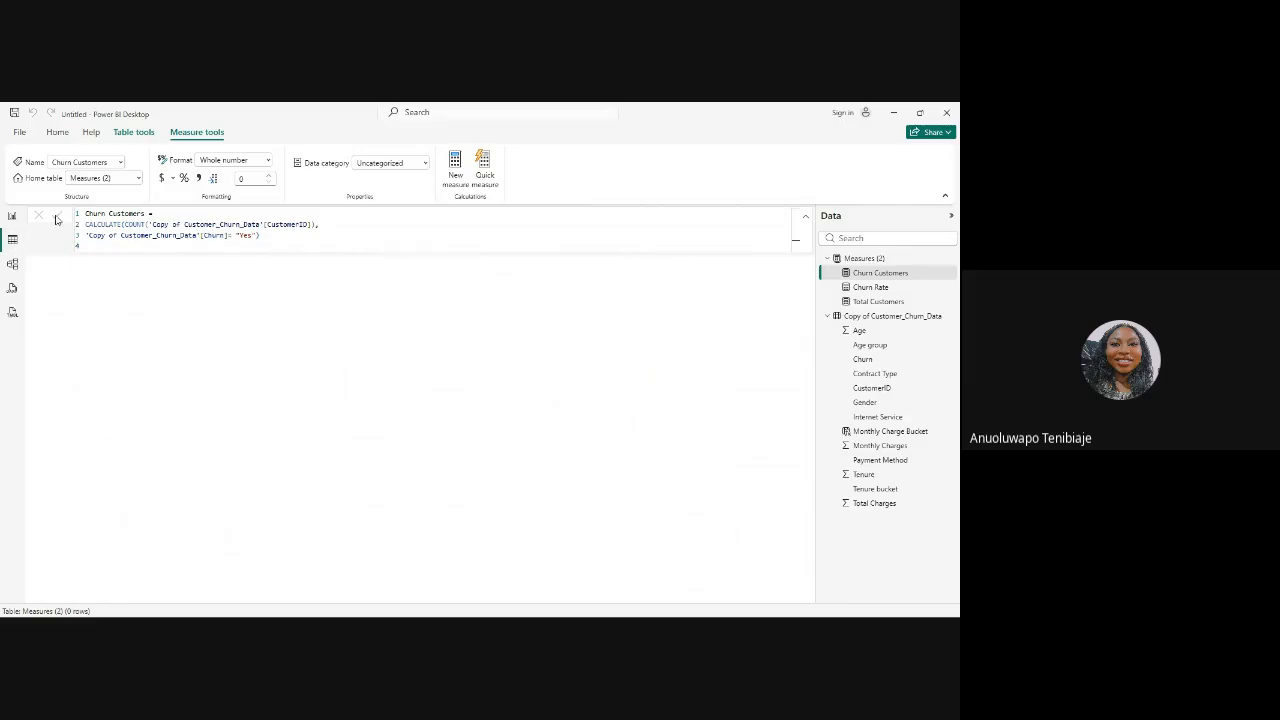
Step: Examine the columns of the Copy of Customer_Churn_Data table and the distinct values in its Gender column
{"action": "left_click", "coordinate": [870, 318]}
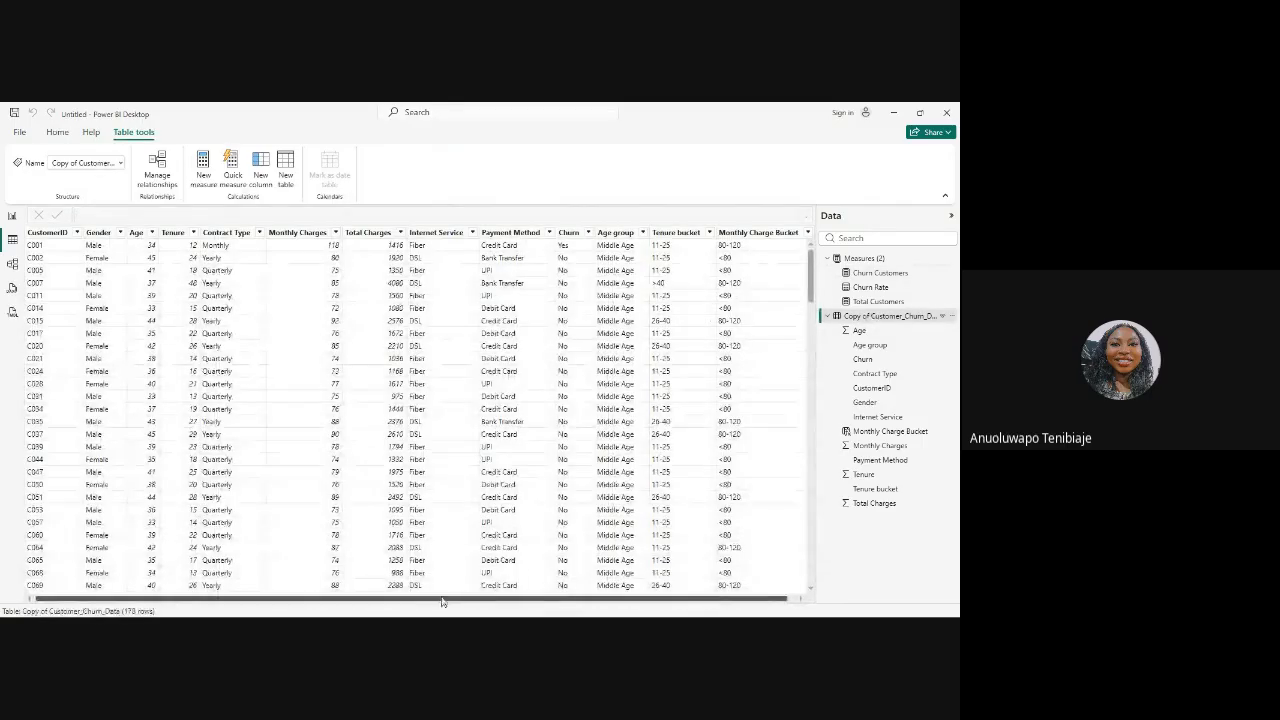
{"action": "left_click_drag", "start_coordinate": [444, 604], "coordinate": [583, 598]}
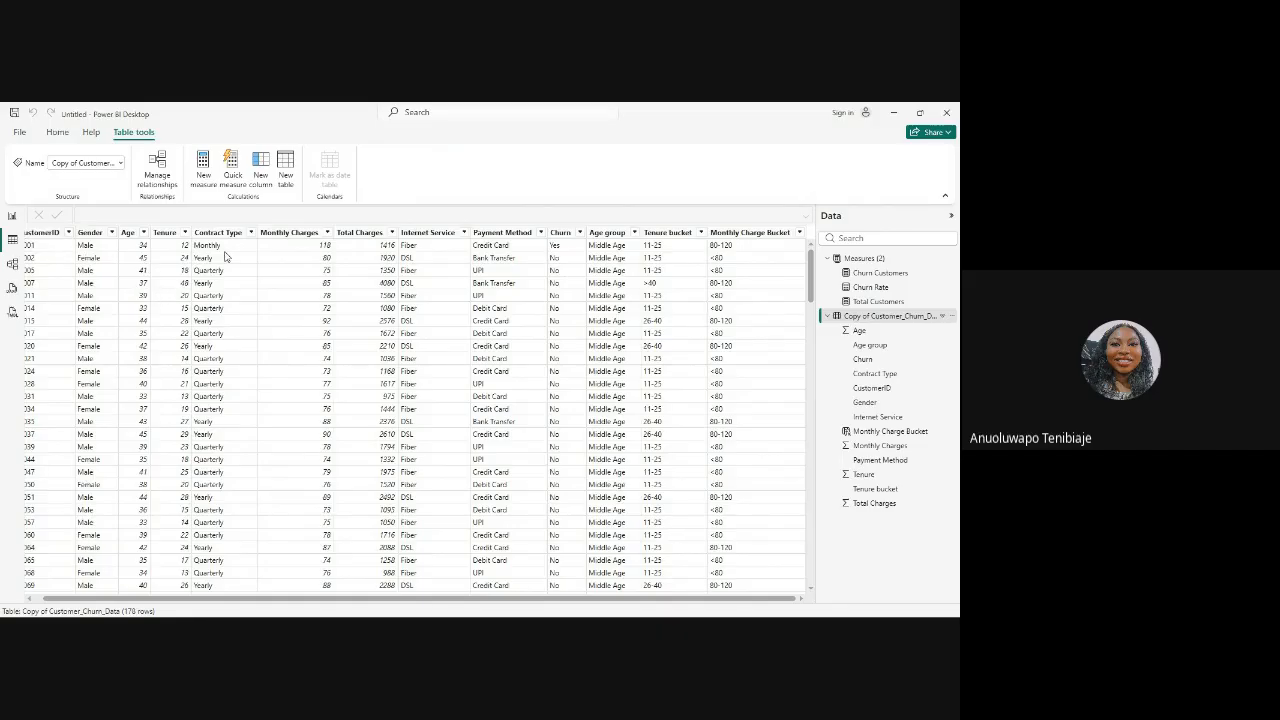
{"action": "left_click", "coordinate": [111, 233]}
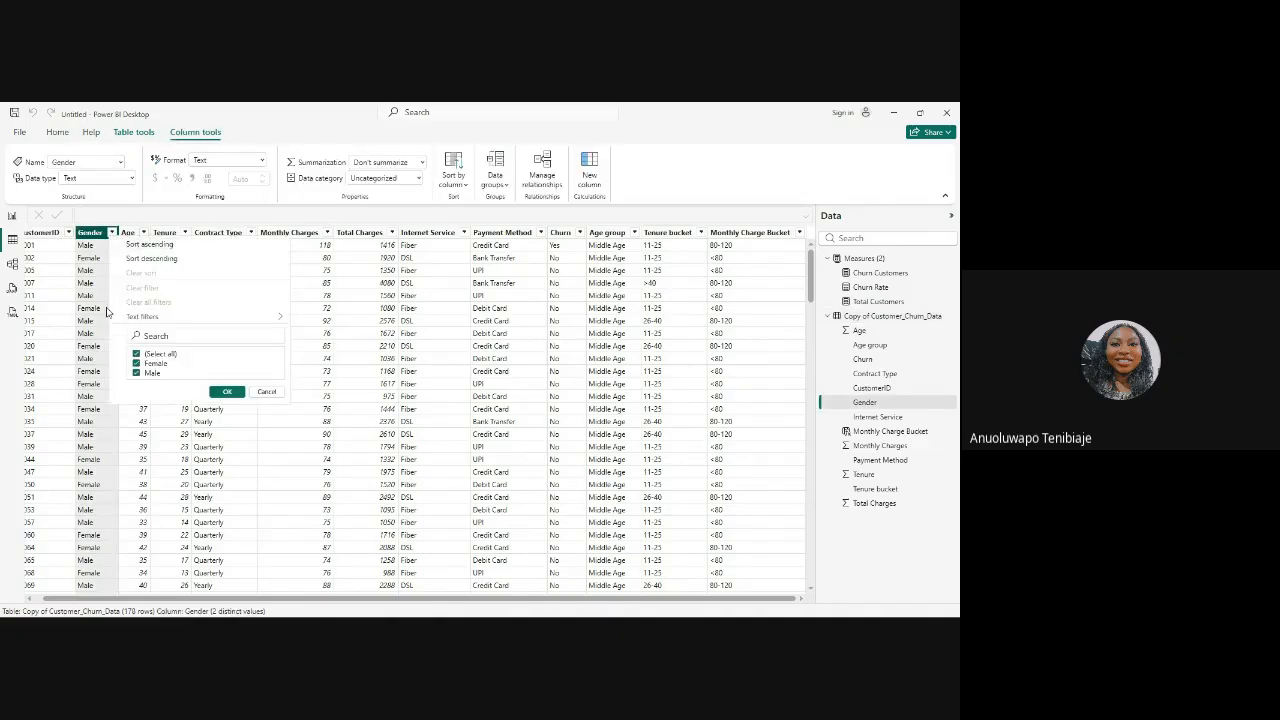
{"action": "left_click", "coordinate": [89, 357]}
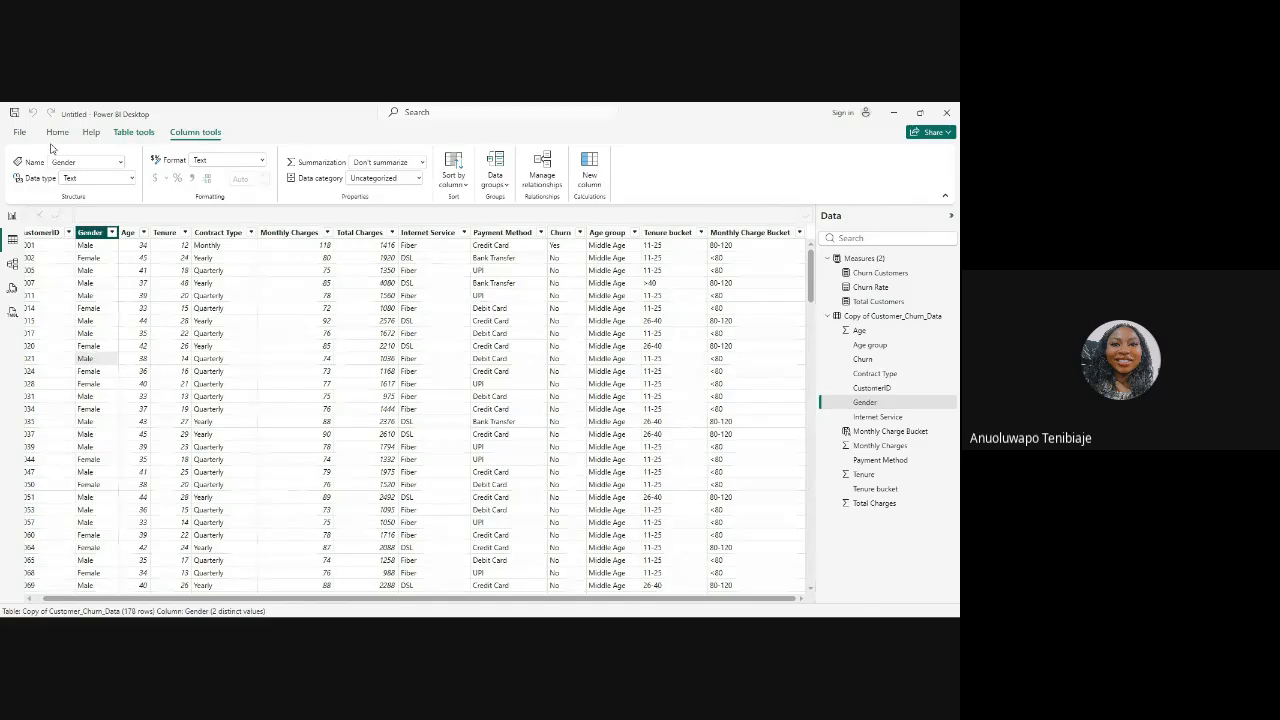
Step: Review the full list of distinct values in the table's CustomerID column without applying a filter
{"action": "left_click", "coordinate": [12, 216]}
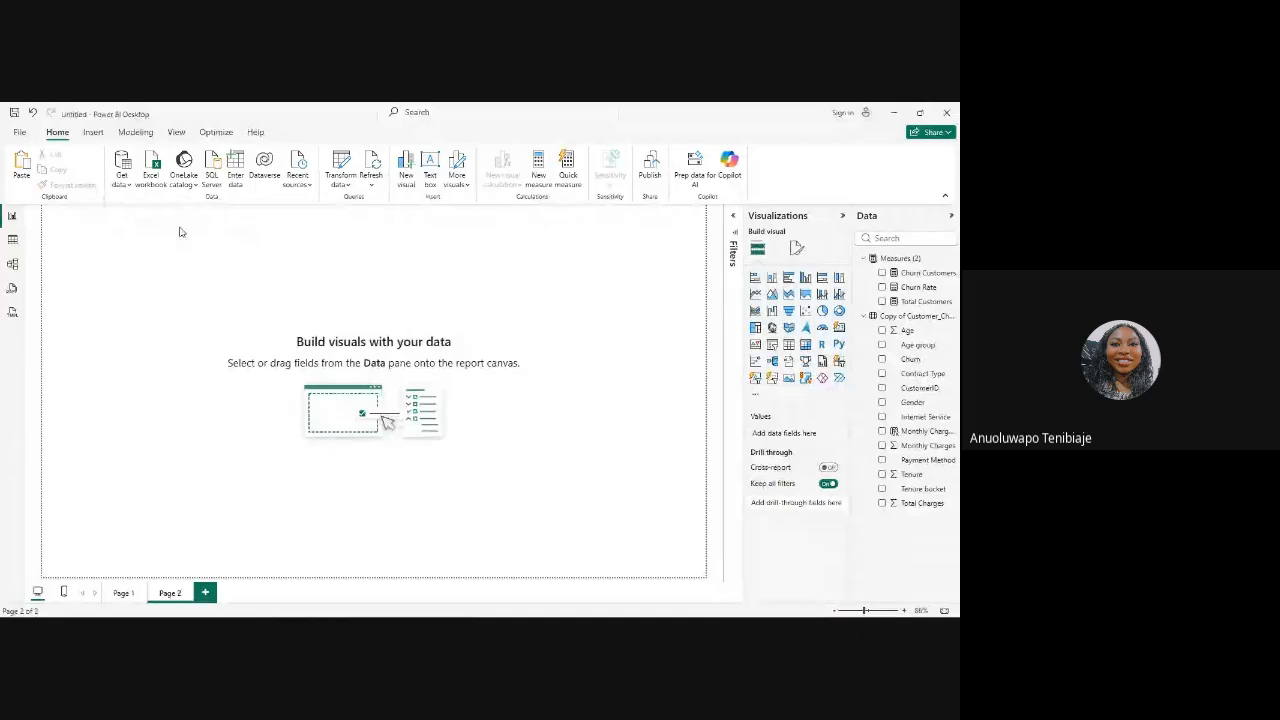
{"action": "left_click", "coordinate": [12, 241]}
{"action": "left_click", "coordinate": [88, 232]}
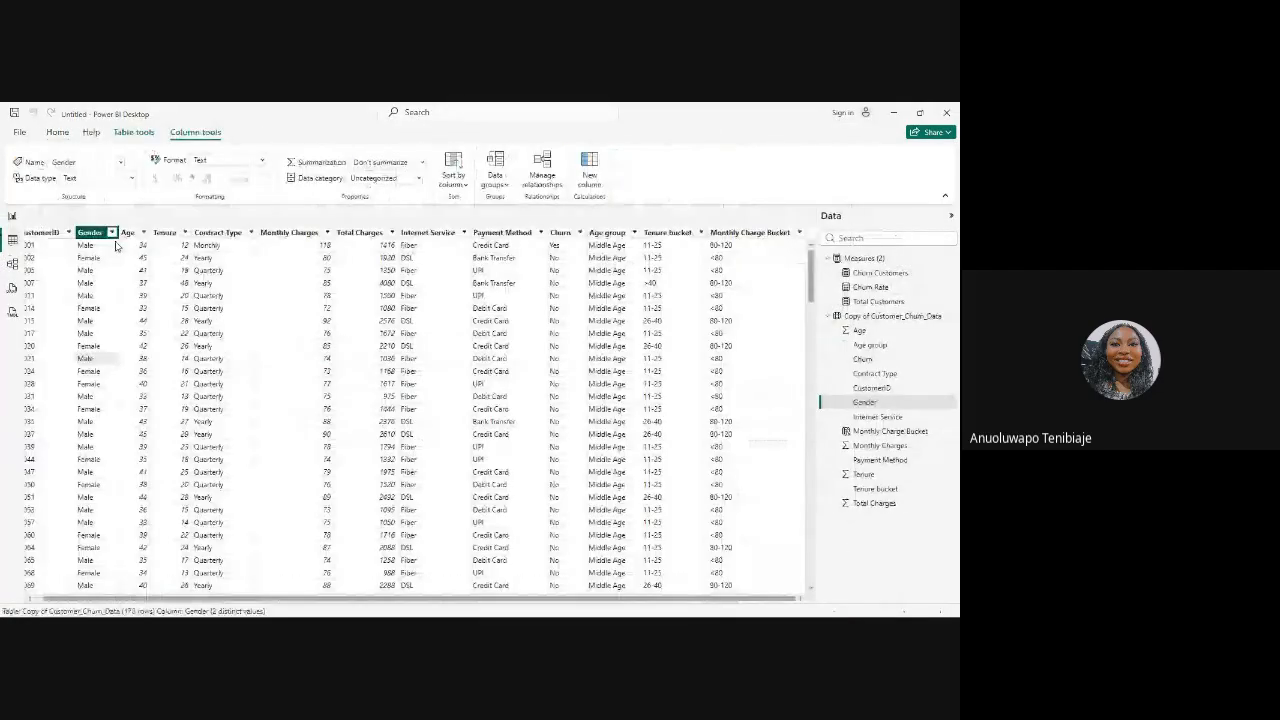
{"action": "left_click", "coordinate": [55, 232]}
{"action": "left_click", "coordinate": [74, 232]}
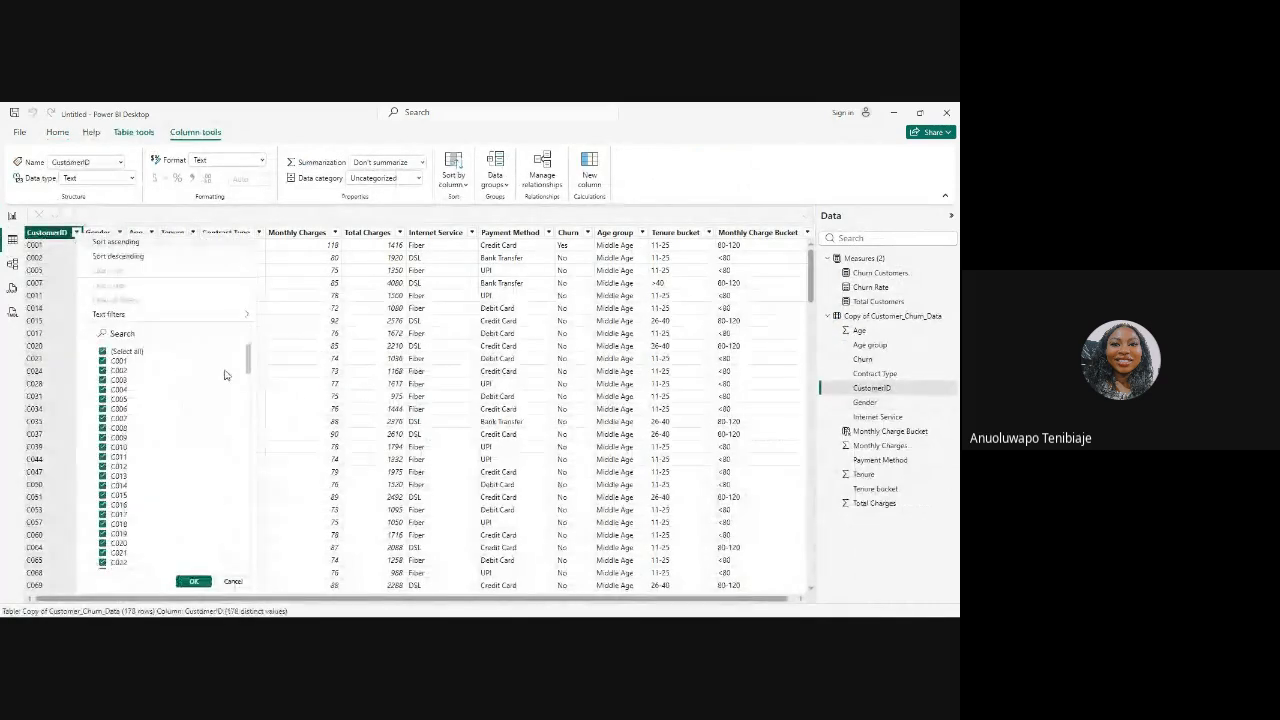
{"action": "left_click_drag", "start_coordinate": [249, 367], "coordinate": [253, 545]}
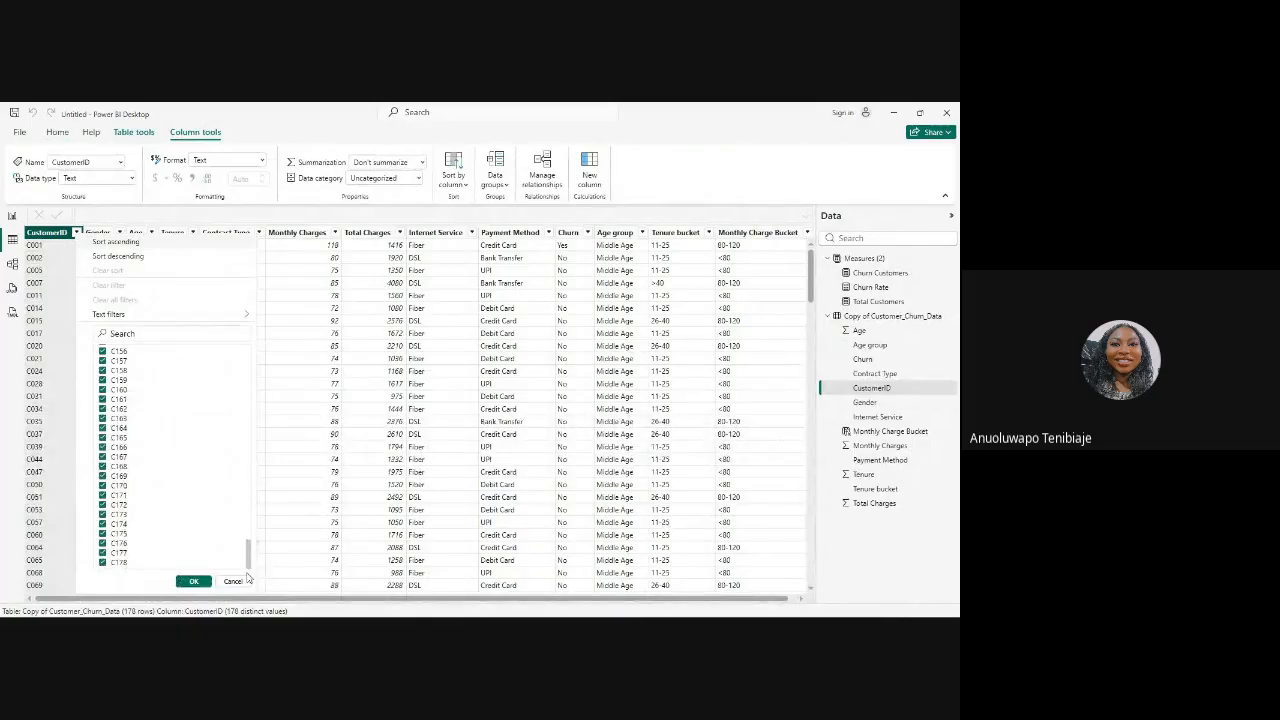
{"action": "left_click", "coordinate": [300, 505]}
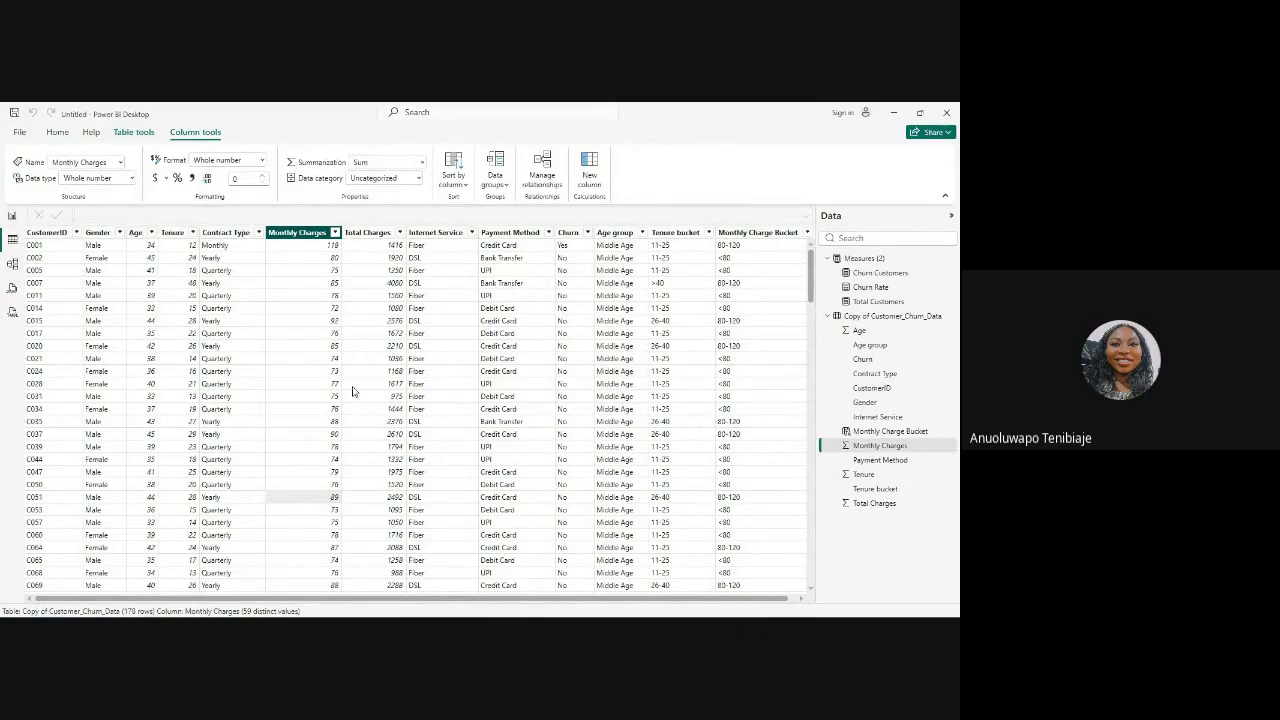
Step: Examine the distinct values in the Age column, plus the Contract Type, Tenure and Monthly Charges columns
{"action": "left_click", "coordinate": [151, 233]}
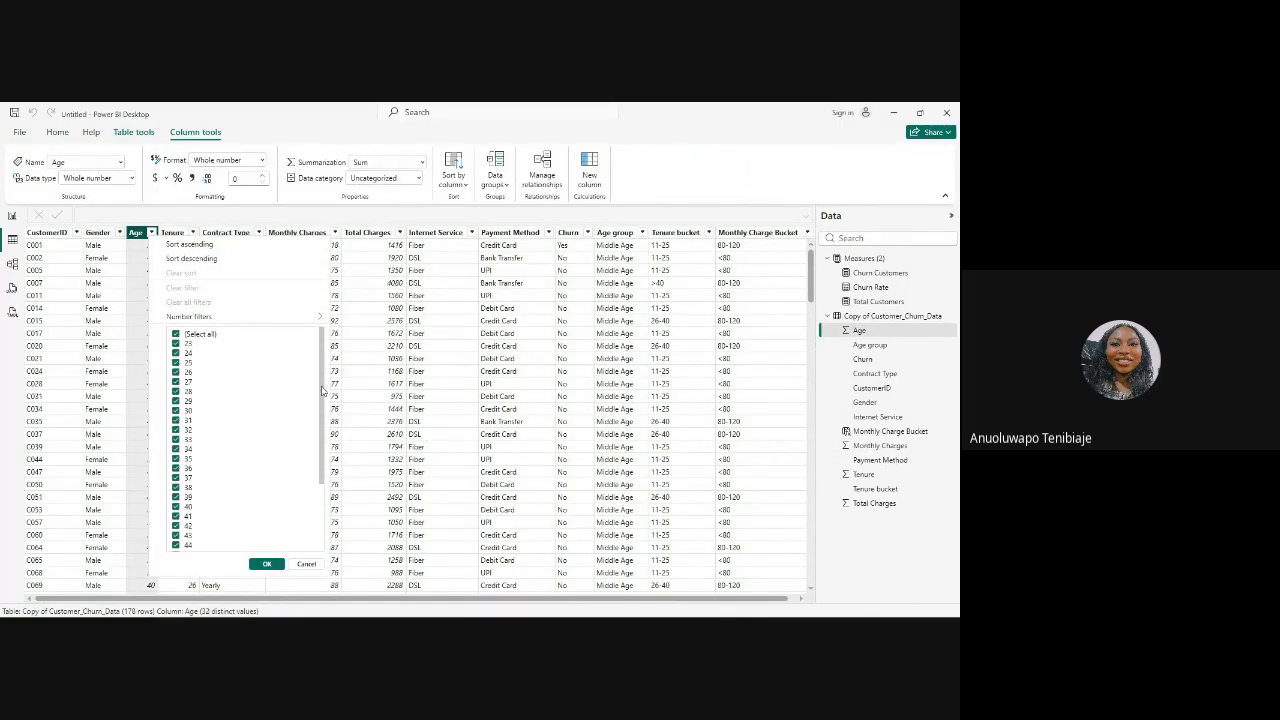
{"action": "left_click_drag", "start_coordinate": [324, 386], "coordinate": [327, 534]}
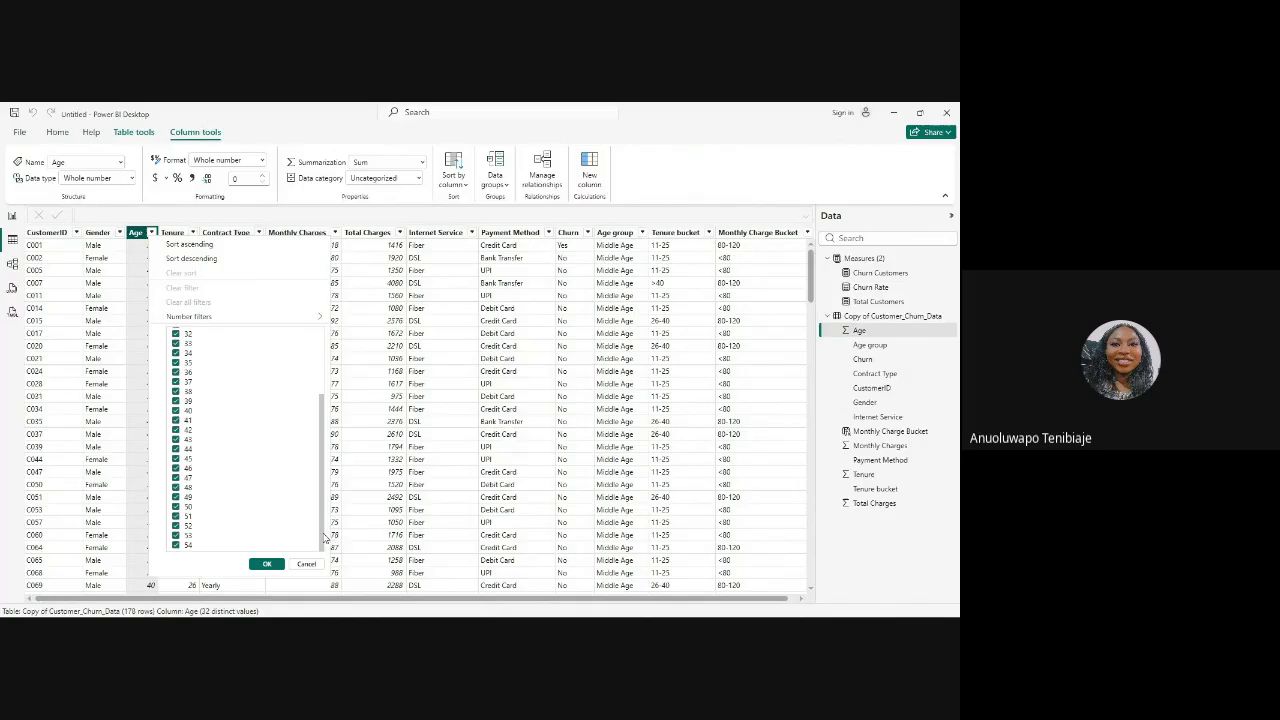
{"action": "left_click", "coordinate": [131, 288]}
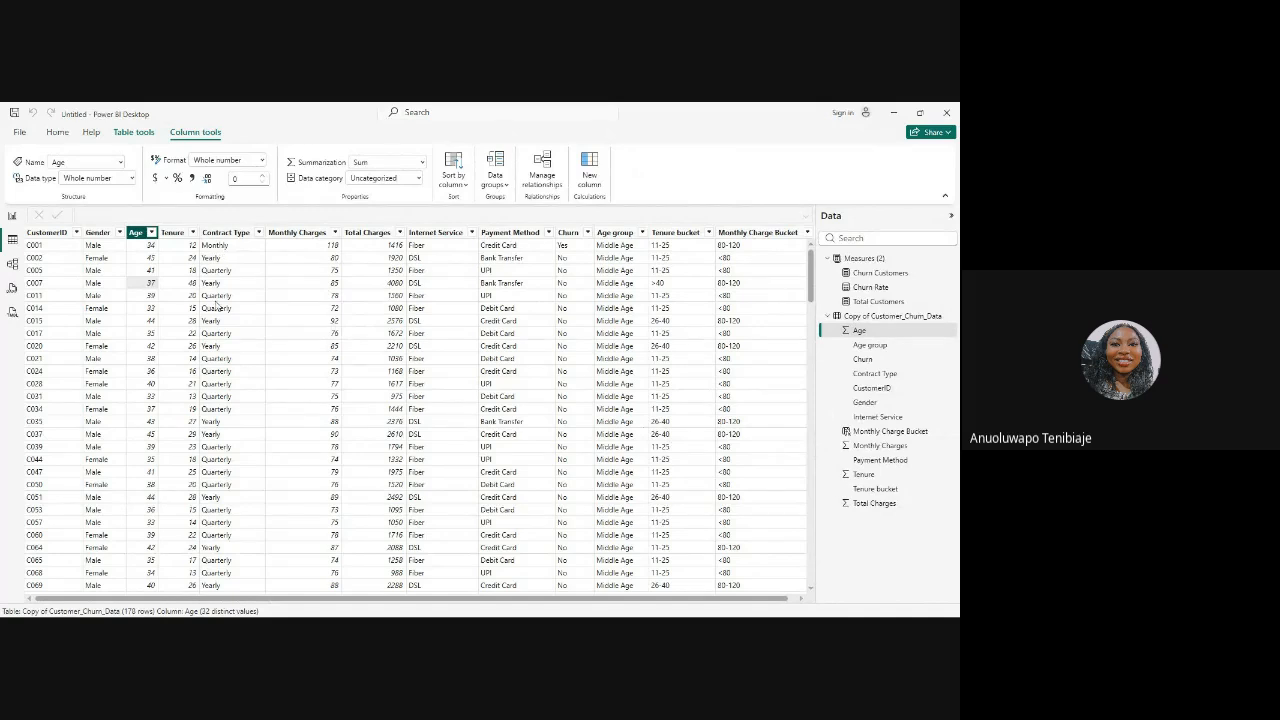
{"action": "left_click", "coordinate": [214, 234]}
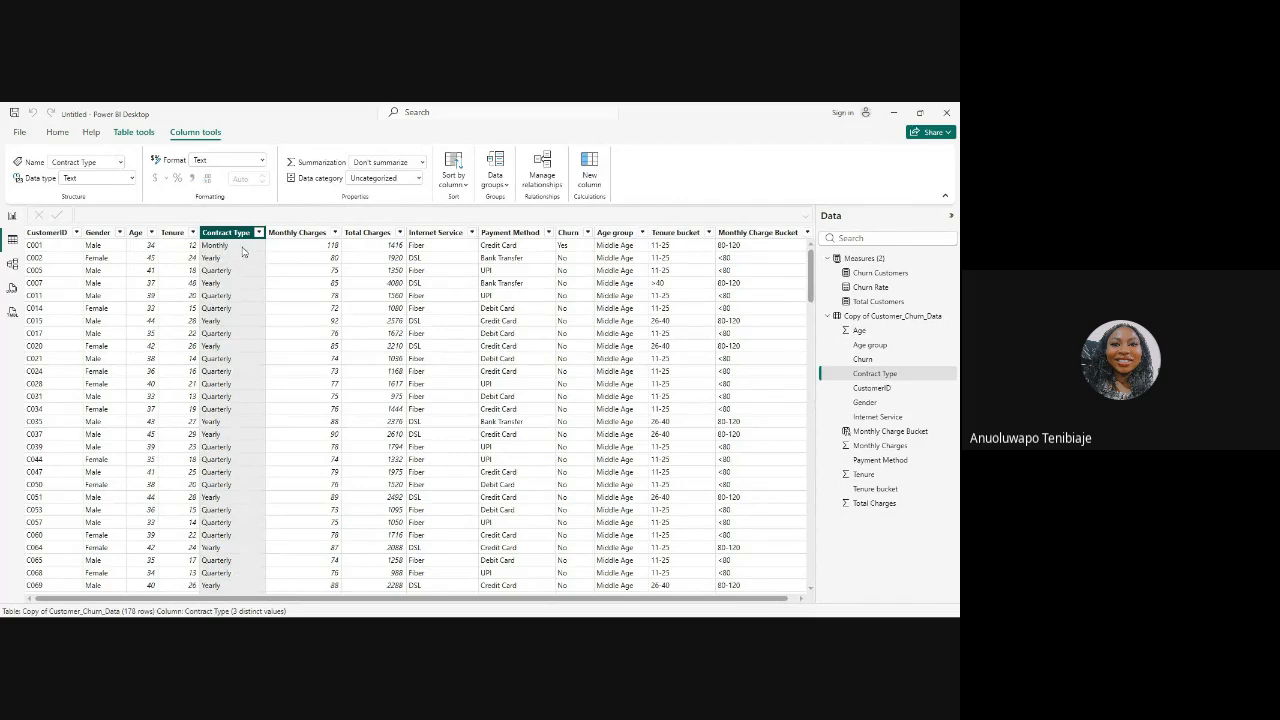
{"action": "left_click", "coordinate": [180, 233]}
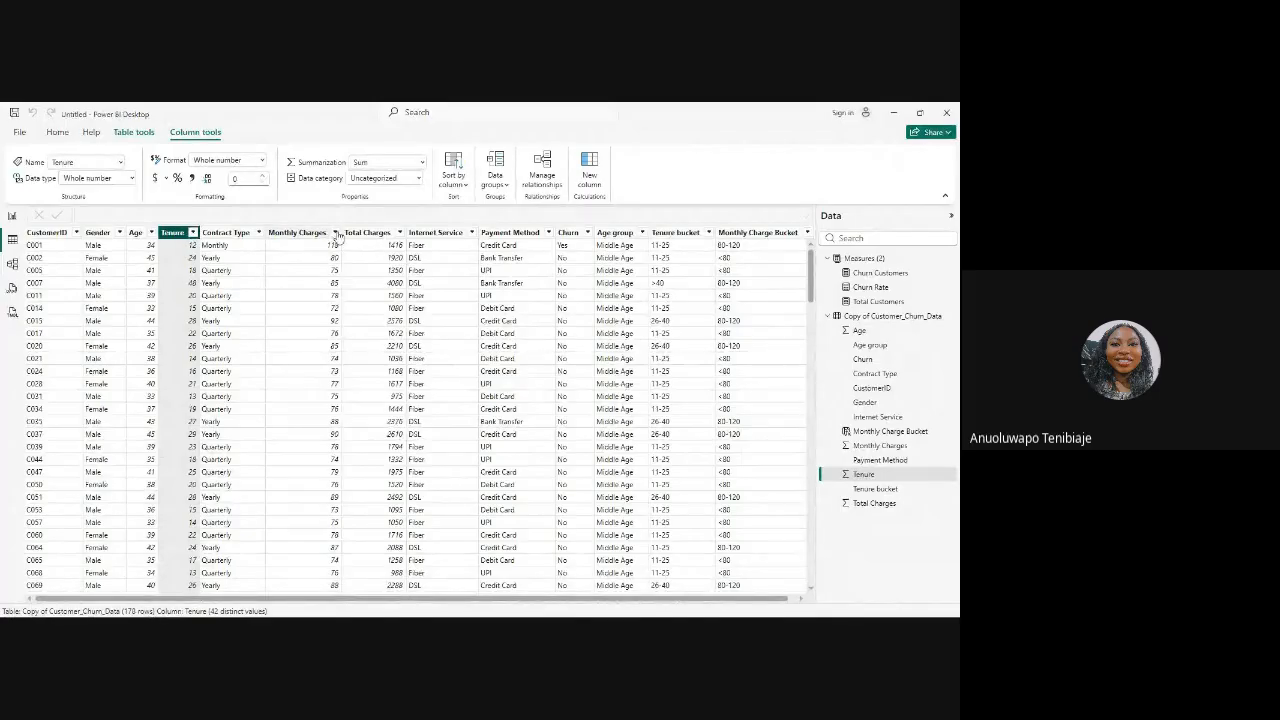
{"action": "left_click", "coordinate": [314, 232]}
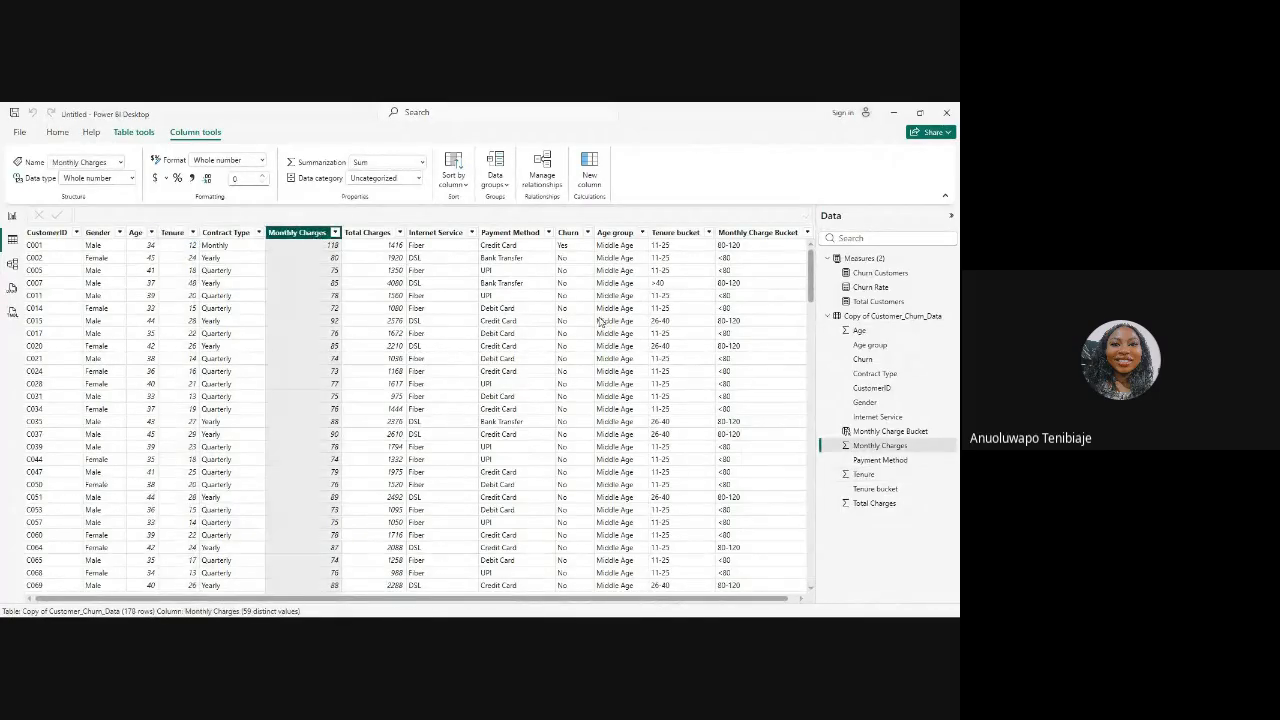
Step: Review the SWITCH formula behind the Monthly Charge Bucket column and compare it with the table's other columns
{"action": "left_click", "coordinate": [884, 433]}
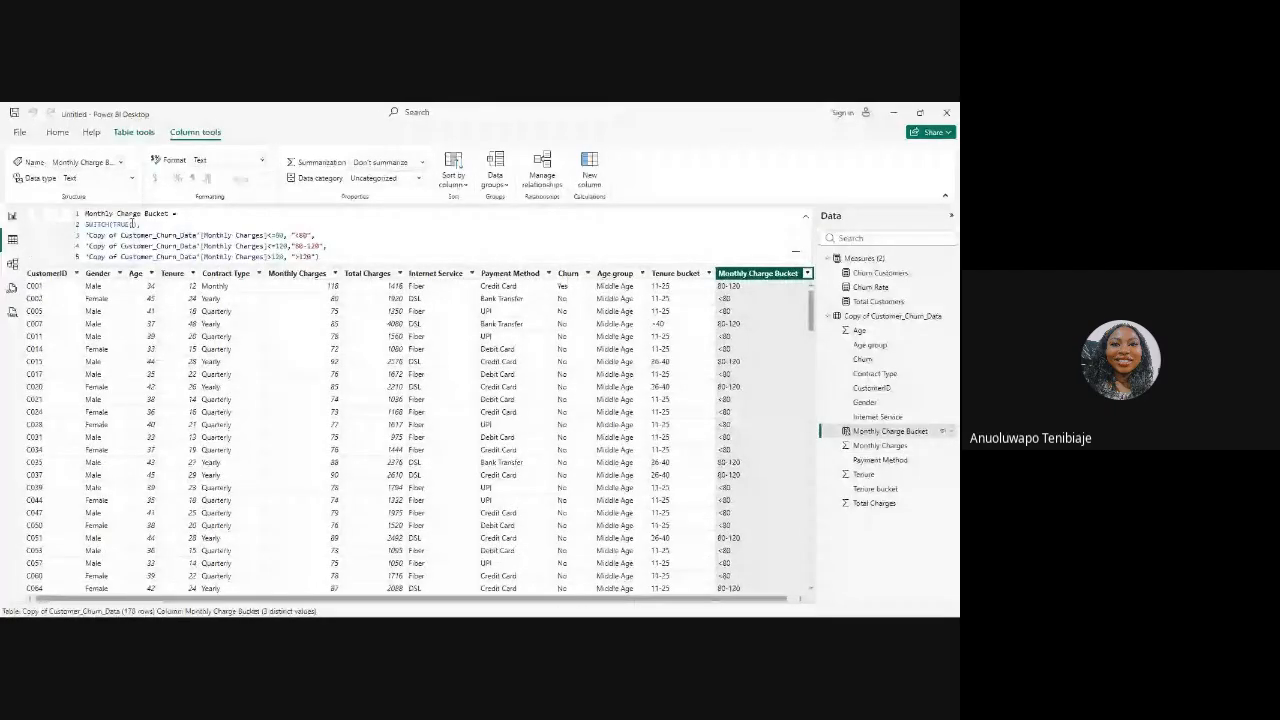
{"action": "left_click", "coordinate": [132, 224]}
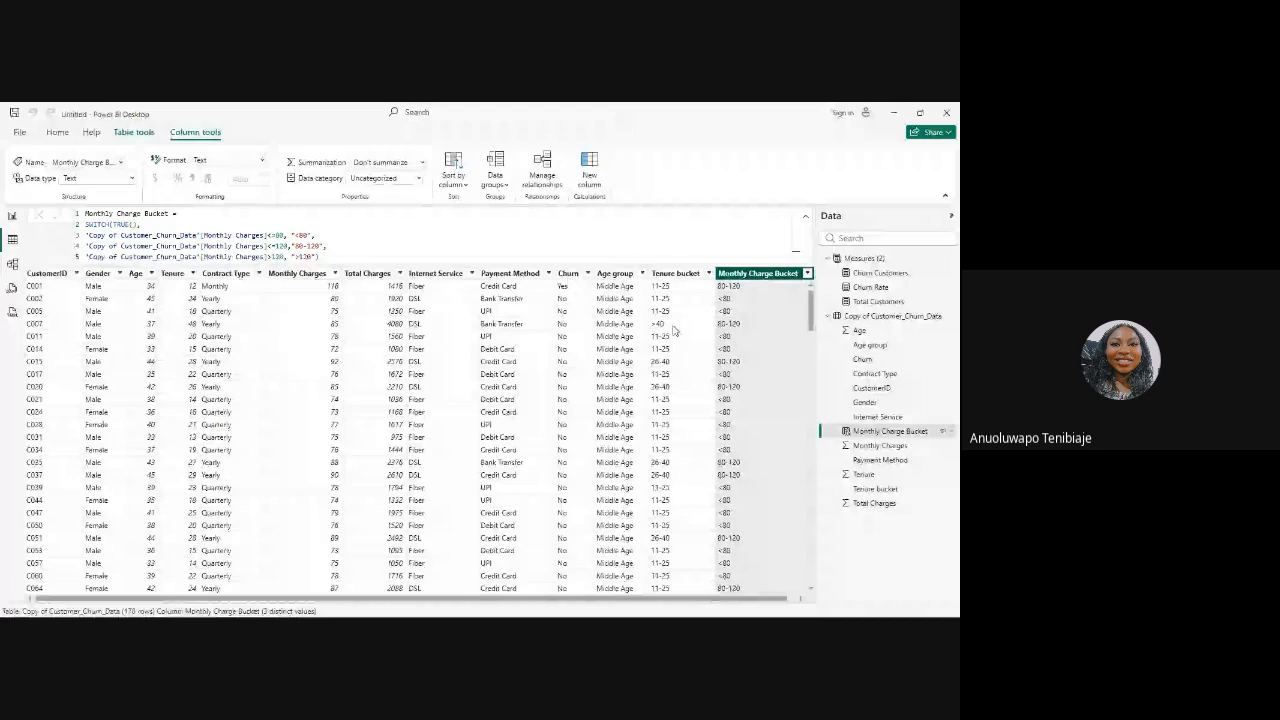
{"action": "right_click", "coordinate": [951, 317]}
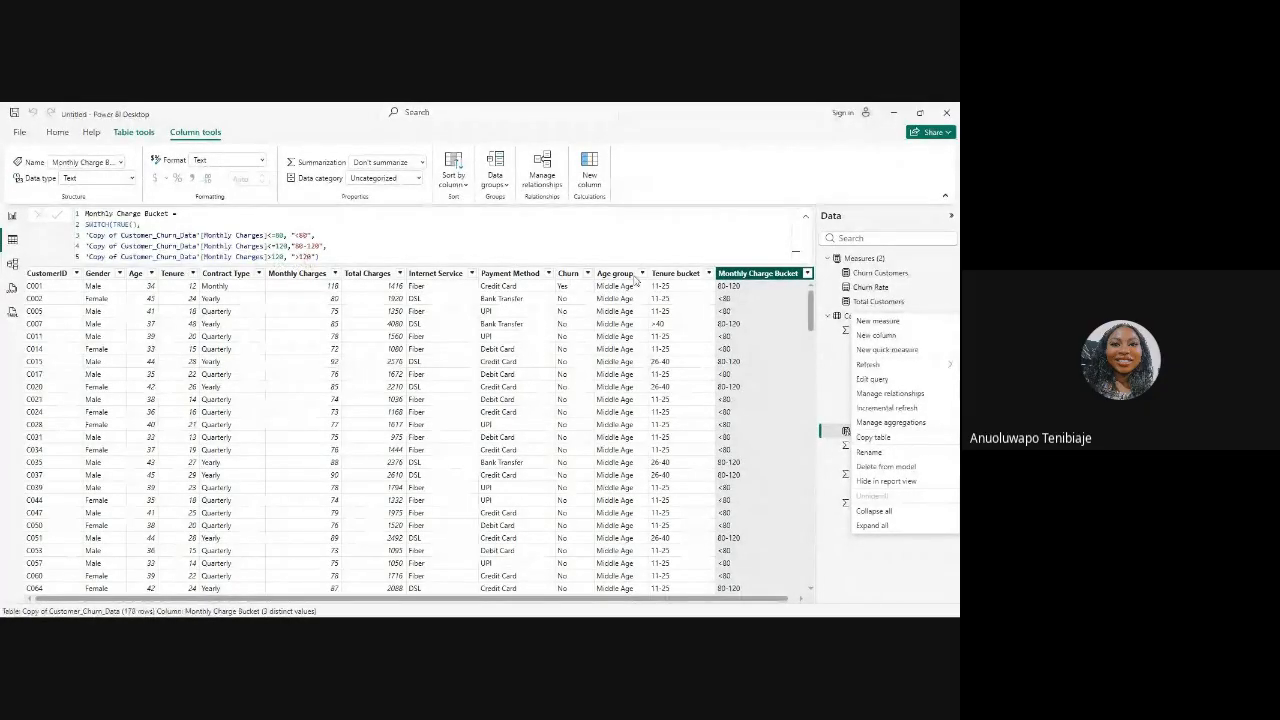
{"action": "left_click", "coordinate": [826, 381]}
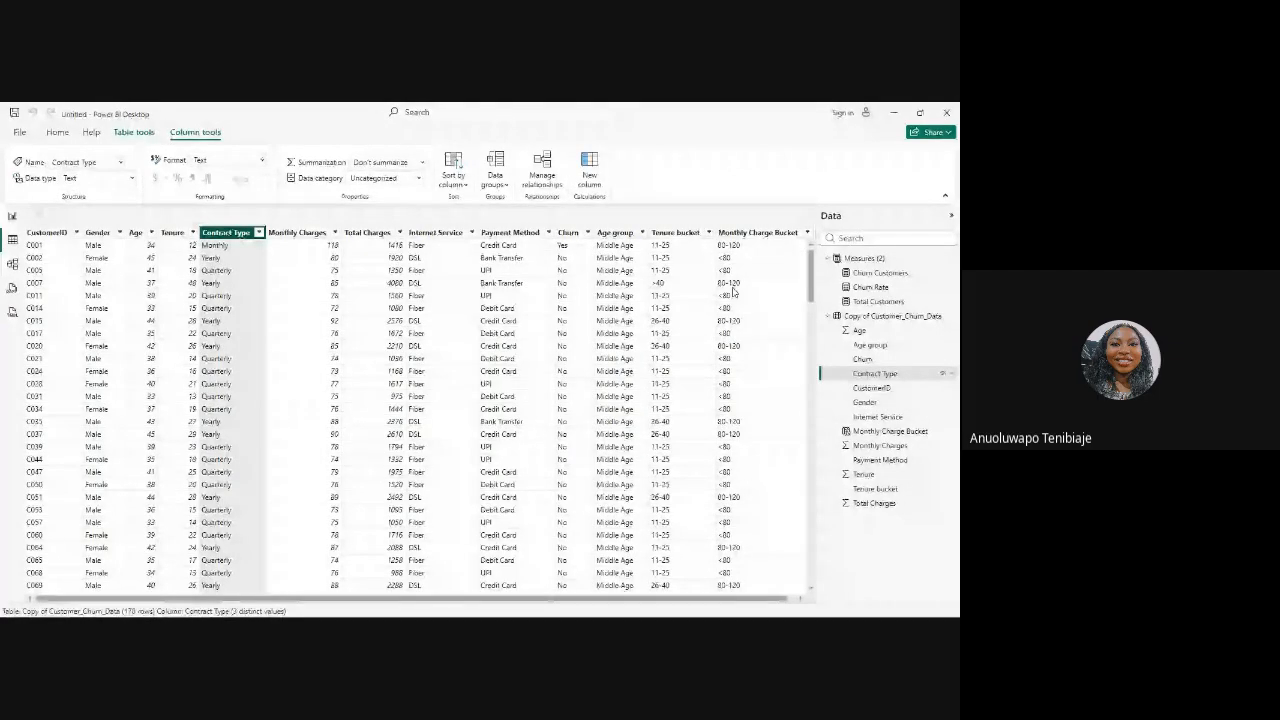
{"action": "left_click", "coordinate": [862, 433]}
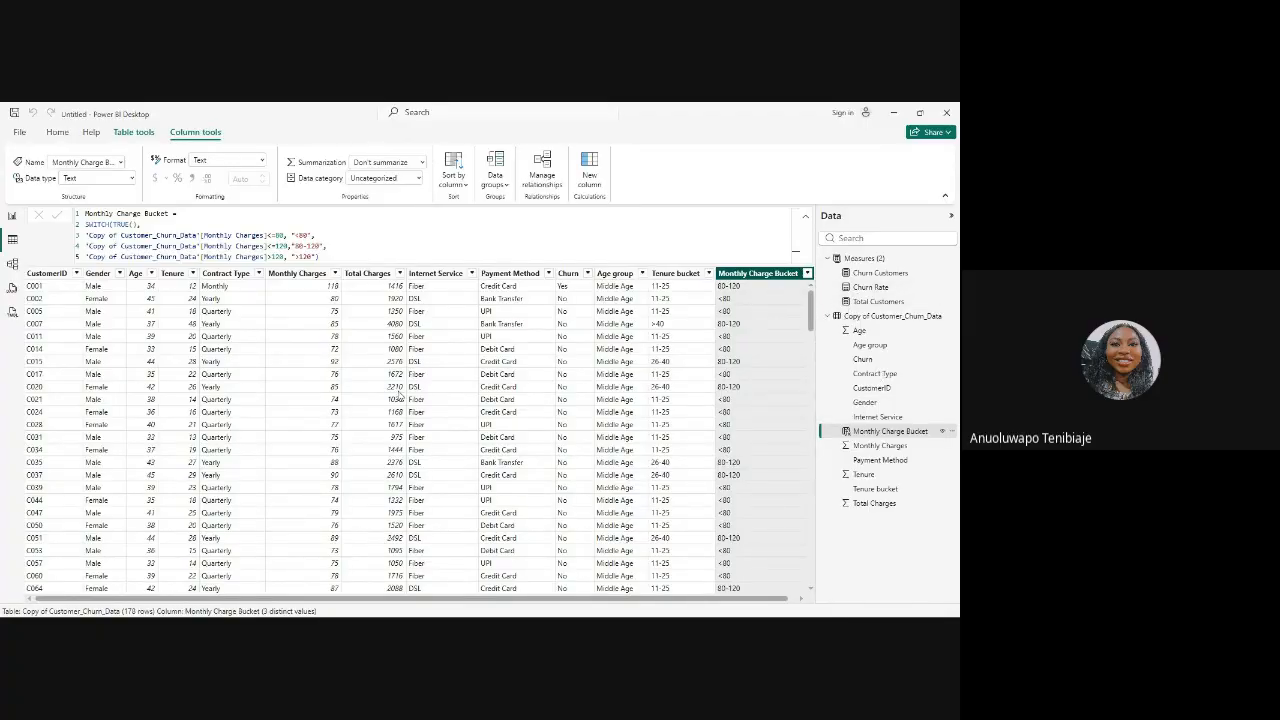
Step: Add a card visual showing the Total Customers measure to report Page 2 and reduce its height from the upper edge
{"action": "left_click", "coordinate": [11, 217]}
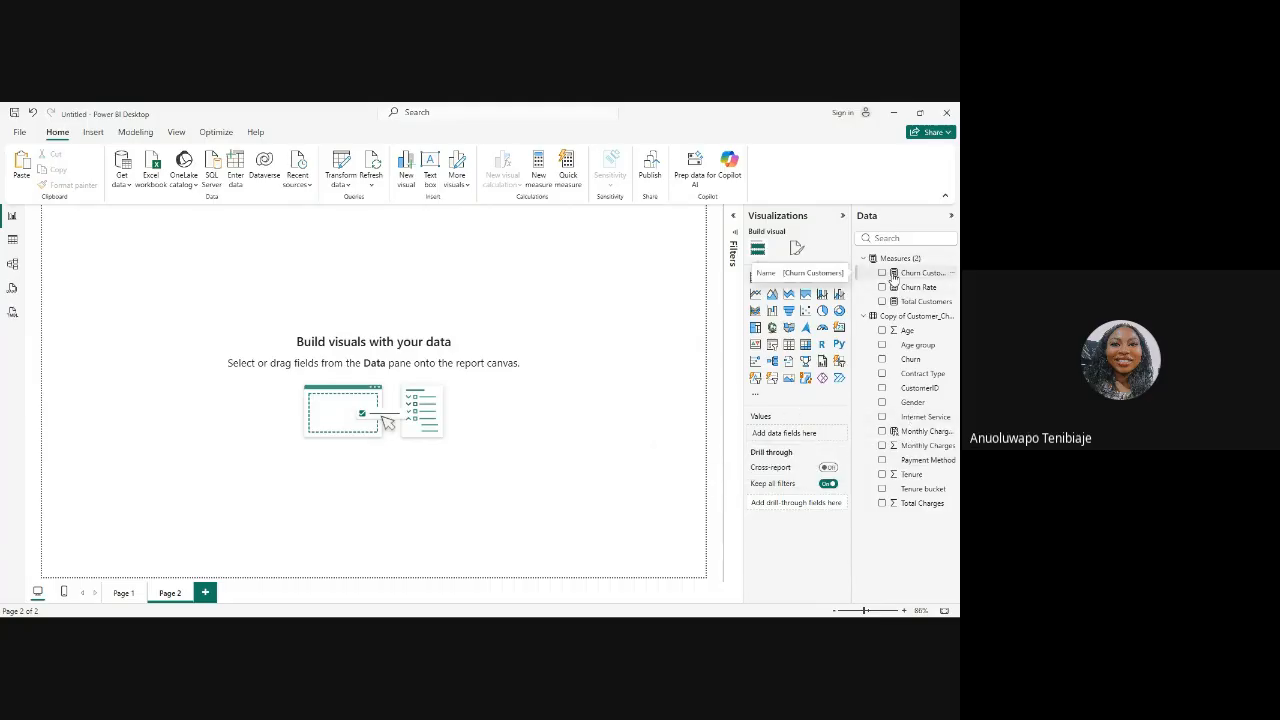
{"action": "left_click", "coordinate": [838, 328]}
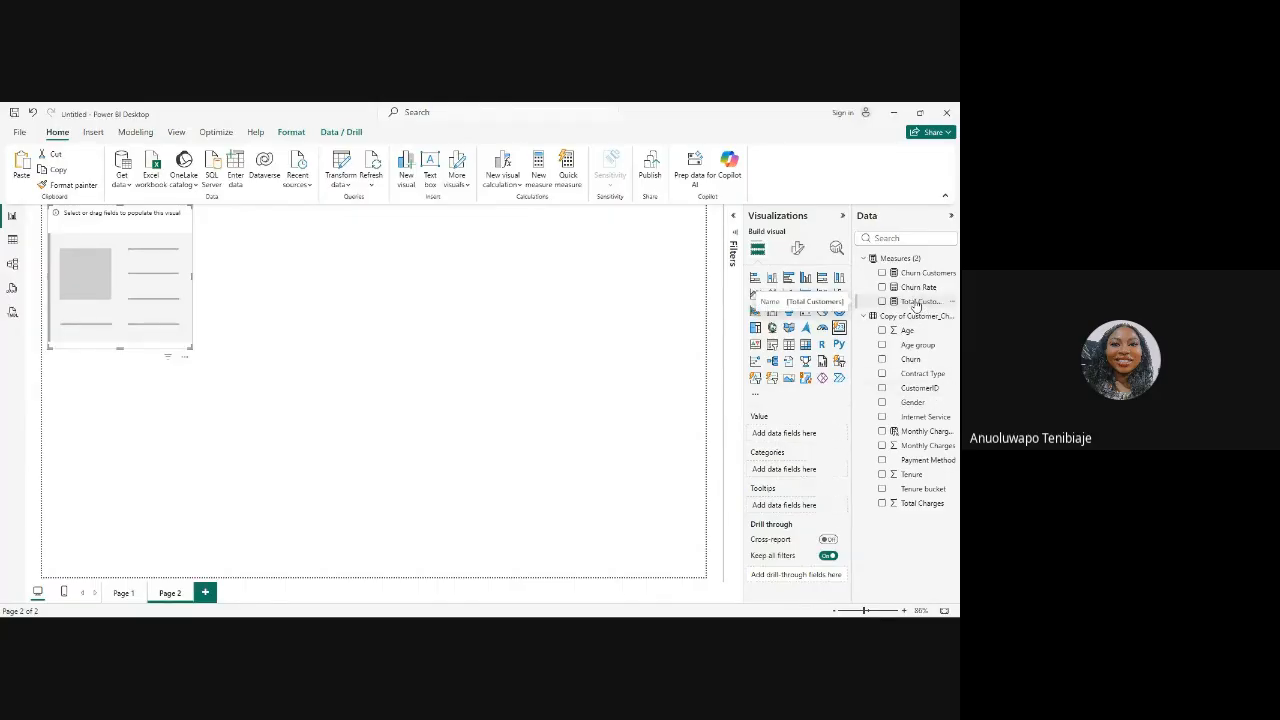
{"action": "left_click_drag", "start_coordinate": [916, 304], "coordinate": [796, 436]}
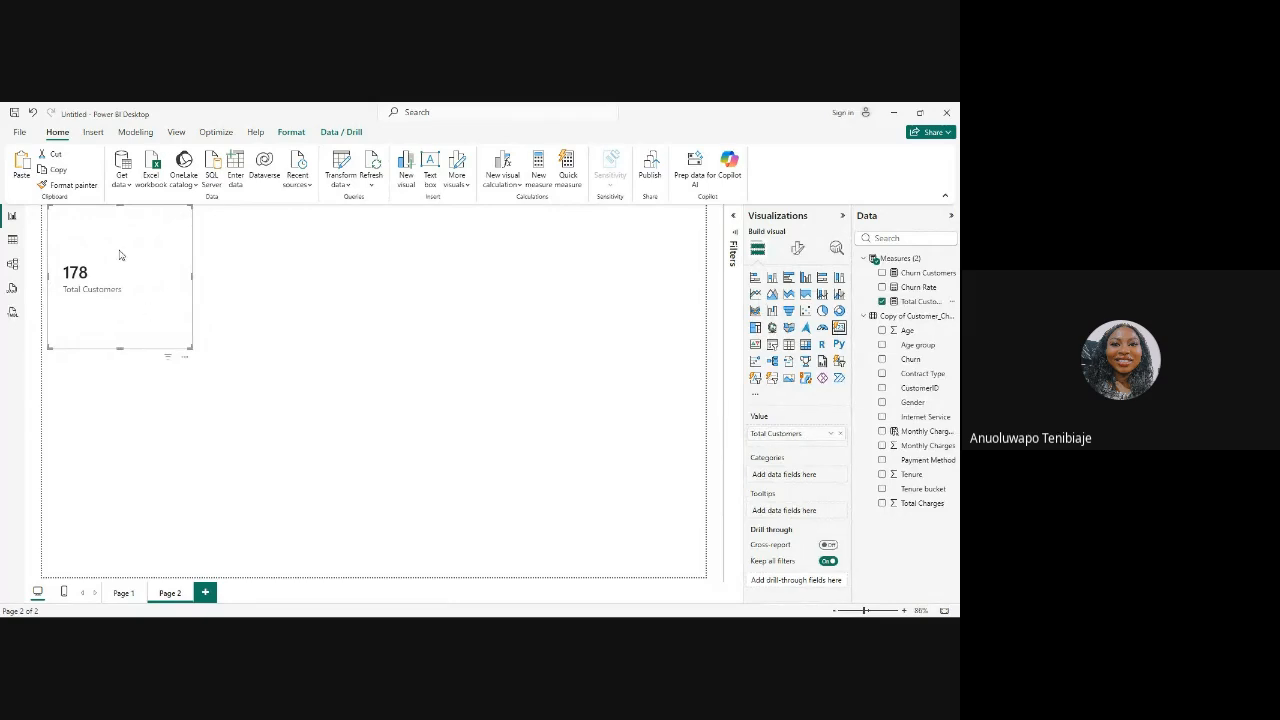
{"action": "left_click_drag", "start_coordinate": [119, 205], "coordinate": [120, 237]}
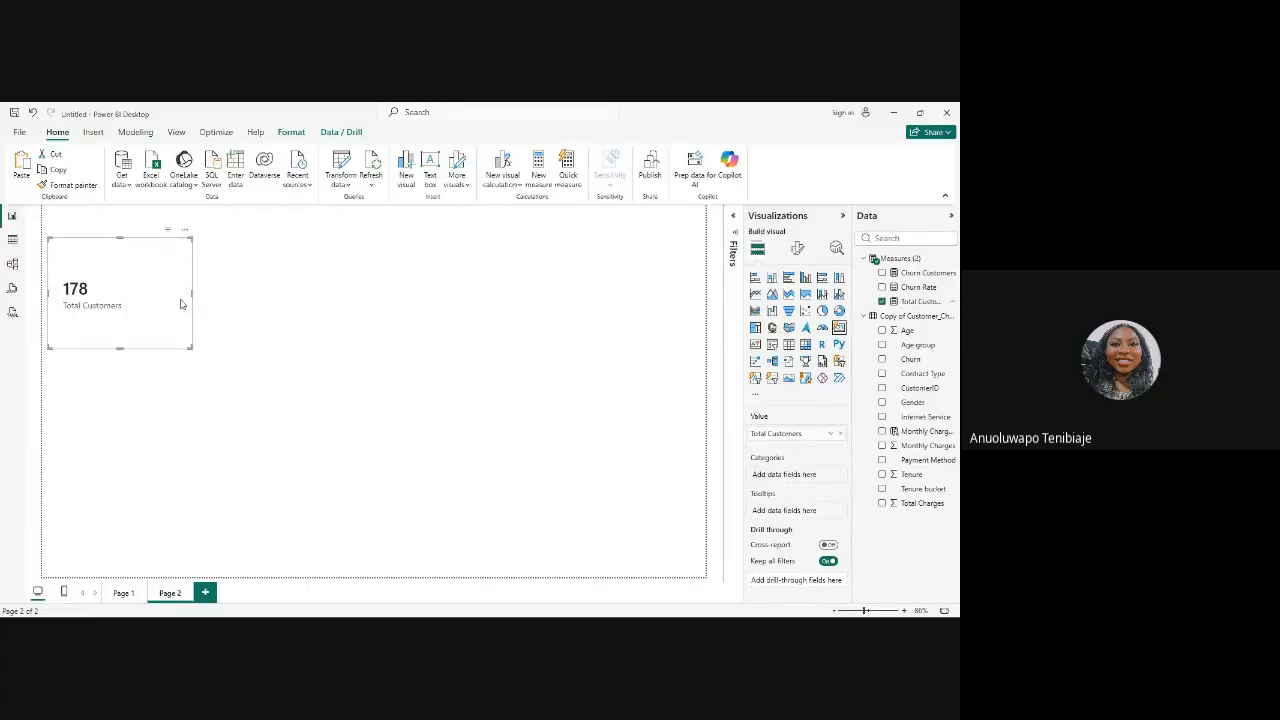
Step: Turn on the shadow for the Total Customers card, keeping its multi-card layout style as Tiles
{"action": "left_click", "coordinate": [796, 249]}
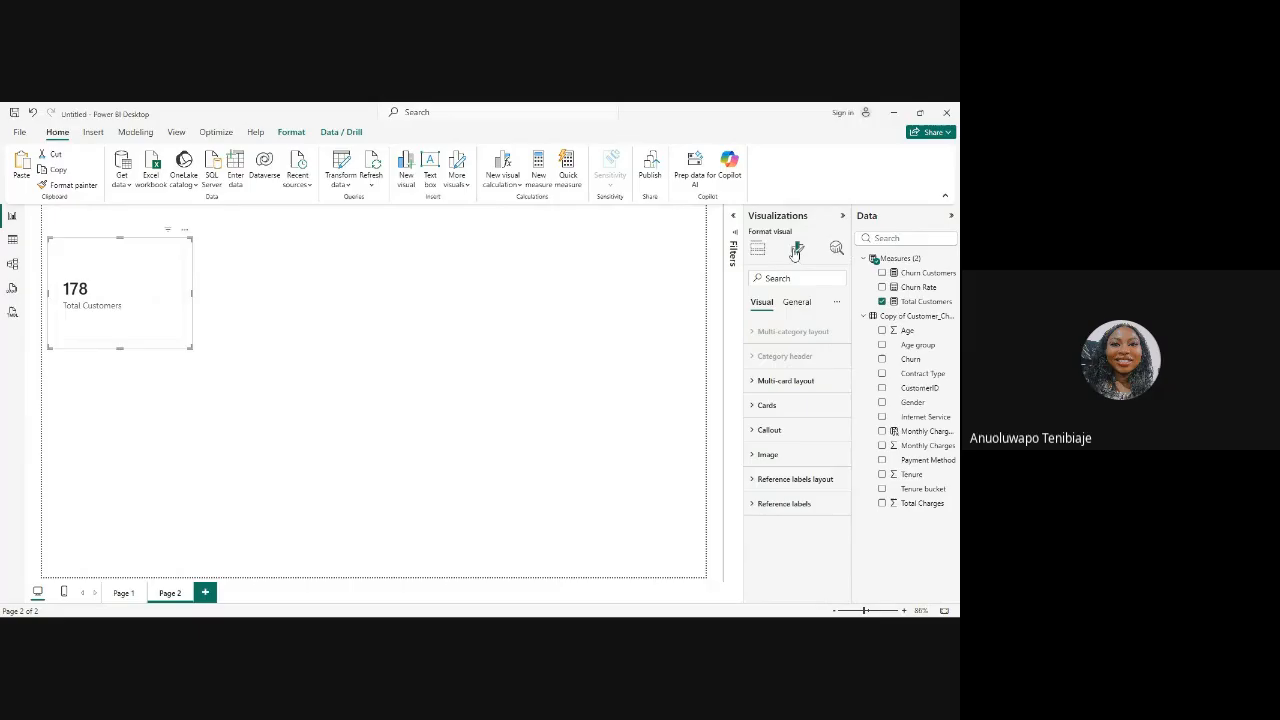
{"action": "left_click", "coordinate": [754, 386]}
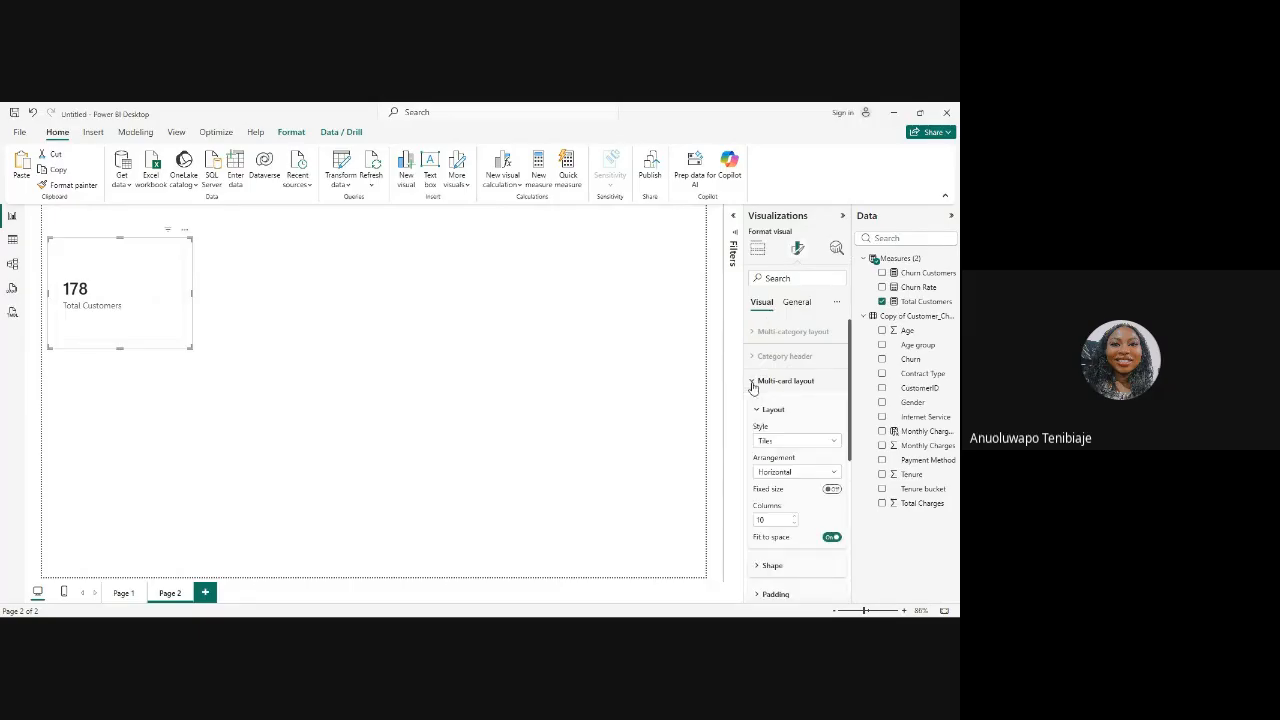
{"action": "left_click", "coordinate": [811, 442]}
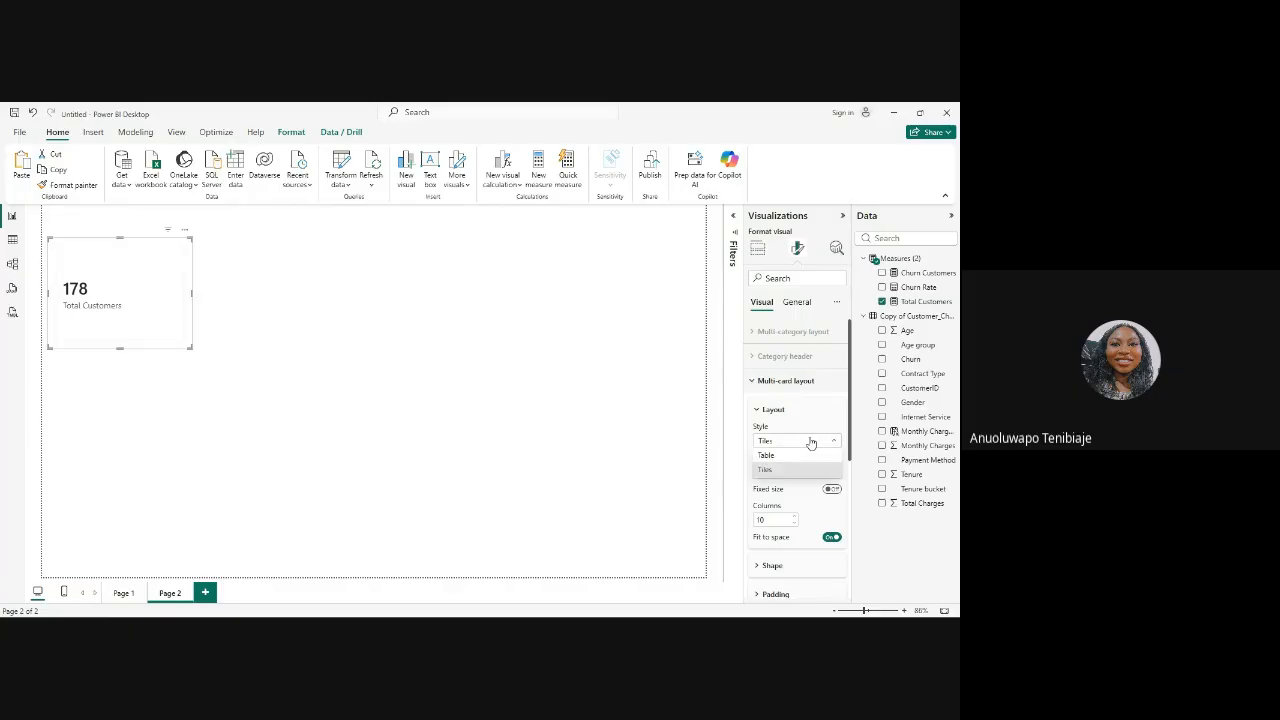
{"action": "left_click", "coordinate": [811, 442]}
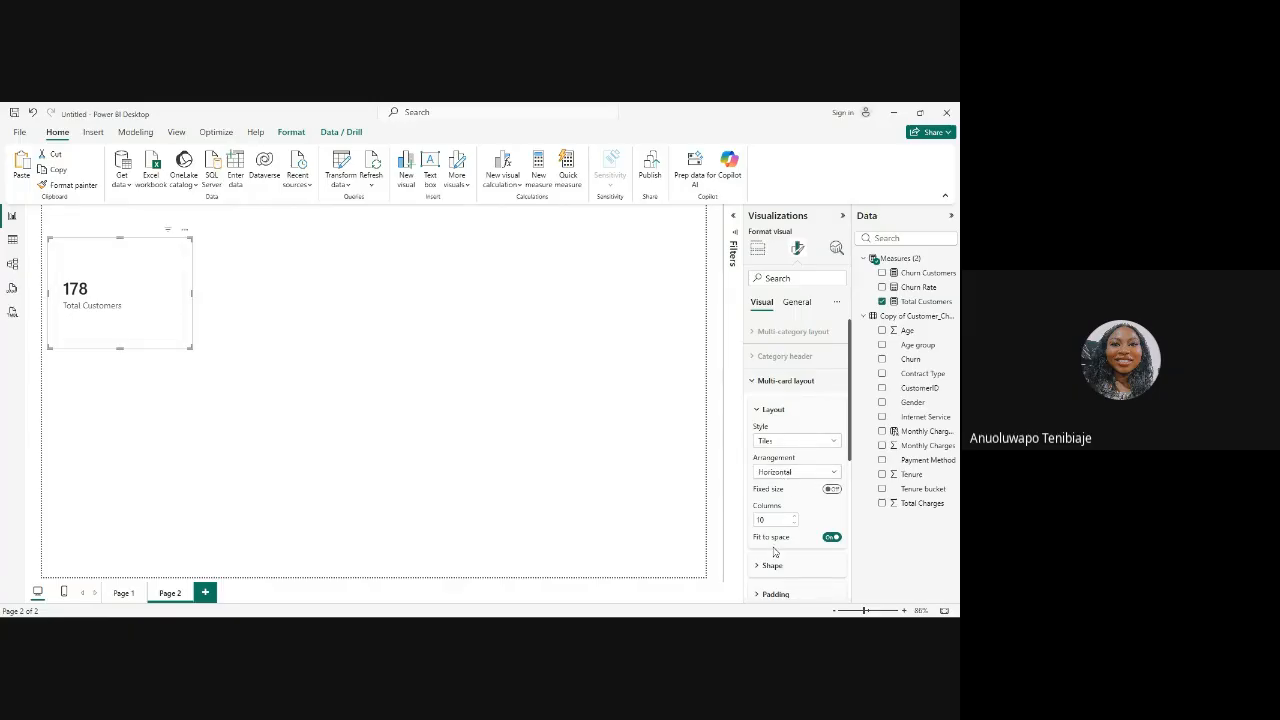
{"action": "left_click", "coordinate": [756, 410]}
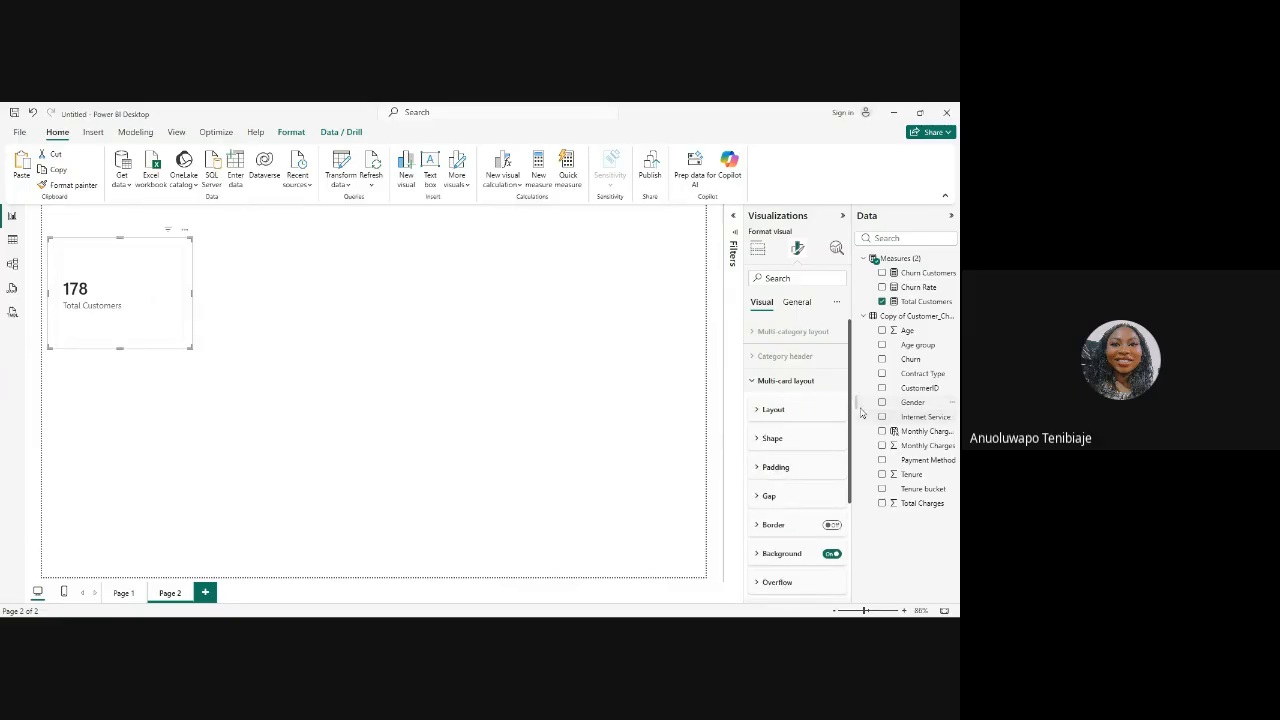
{"action": "left_click_drag", "start_coordinate": [851, 410], "coordinate": [856, 510]}
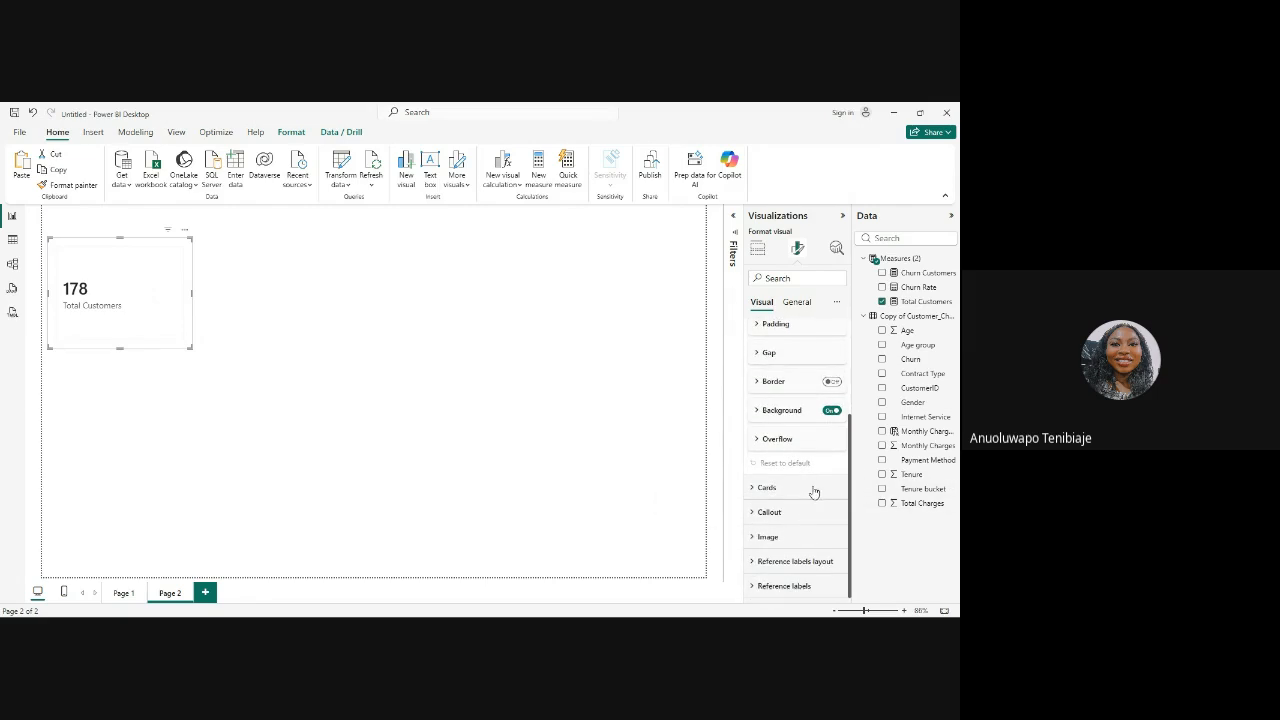
{"action": "left_click", "coordinate": [756, 488]}
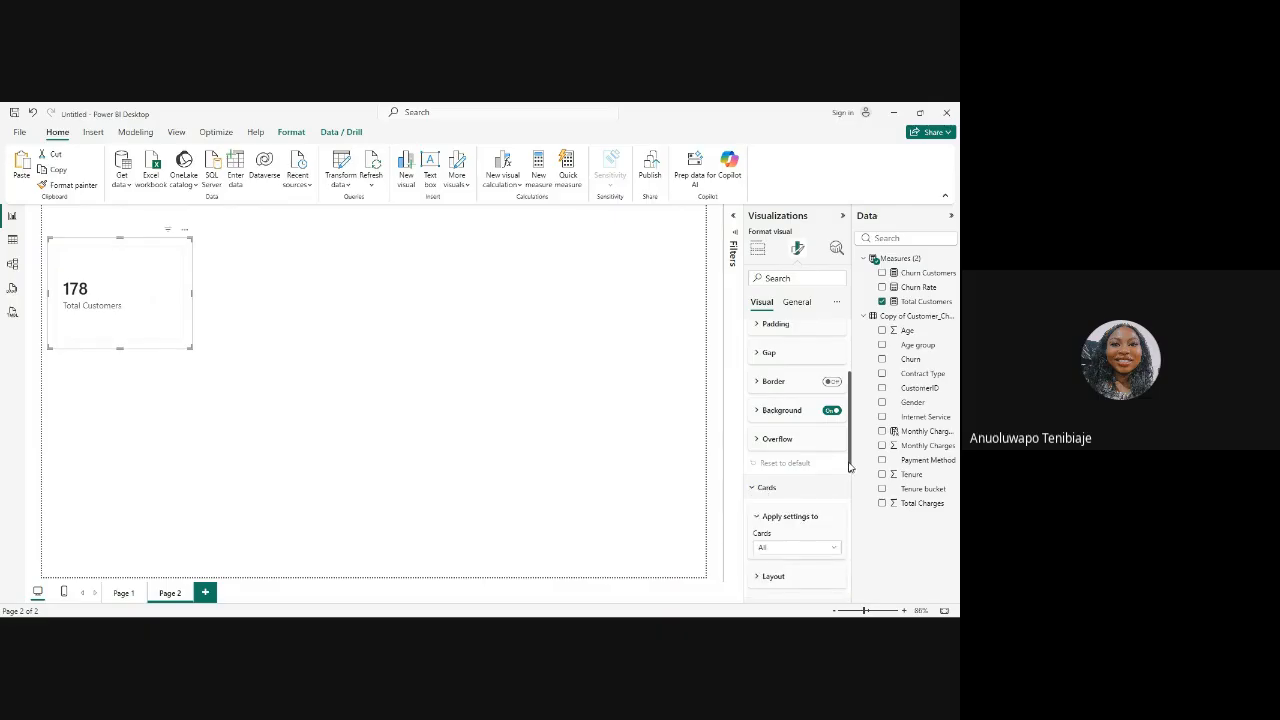
{"action": "left_click_drag", "start_coordinate": [851, 467], "coordinate": [852, 521]}
{"action": "scroll", "coordinate": [845, 525], "scroll_direction": "down", "scroll_amount": 4}
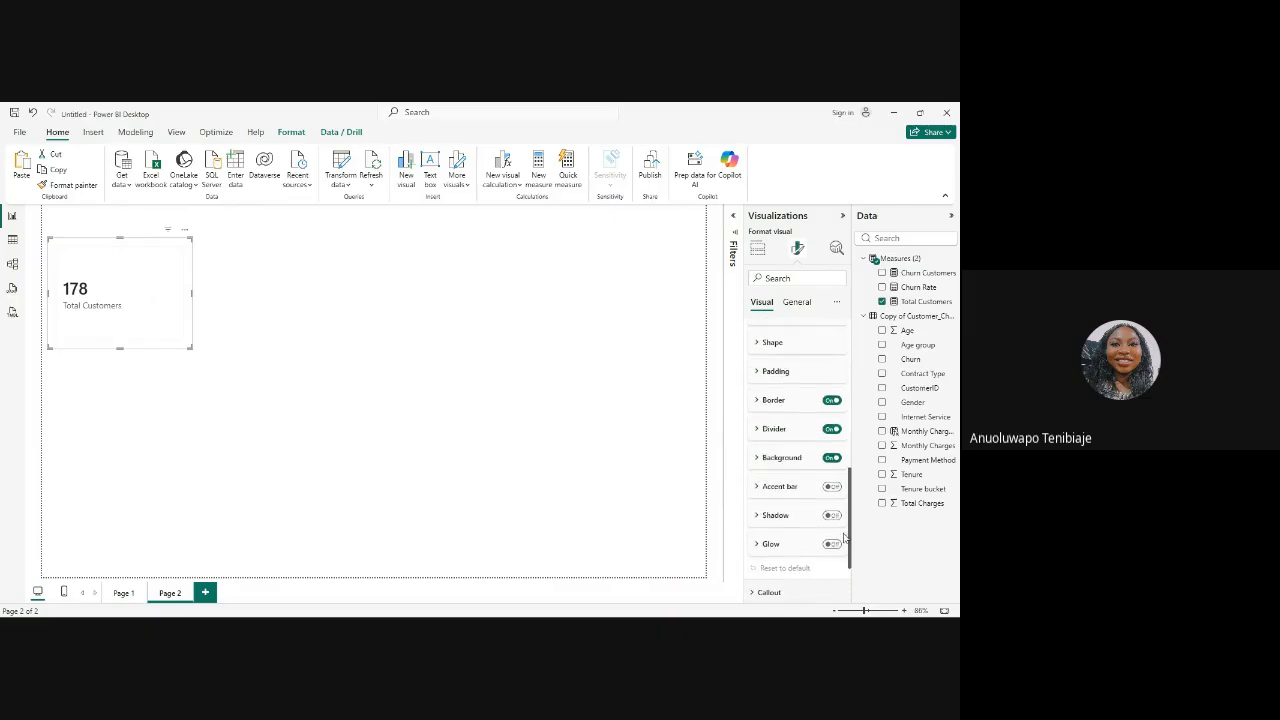
{"action": "left_click", "coordinate": [833, 516]}
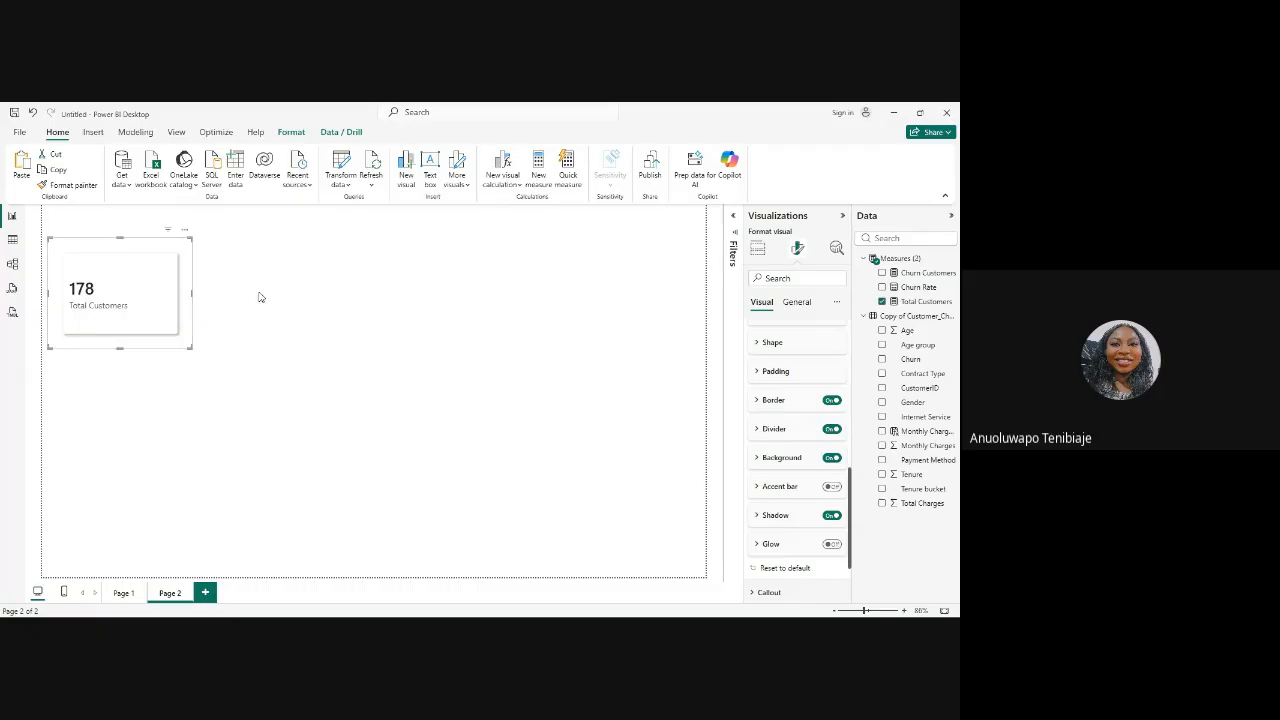
Step: Paste a copy of the Total Customers card beside the original and replace its value with the Churn Customers measure
{"action": "key", "text": "ctrl+v"}
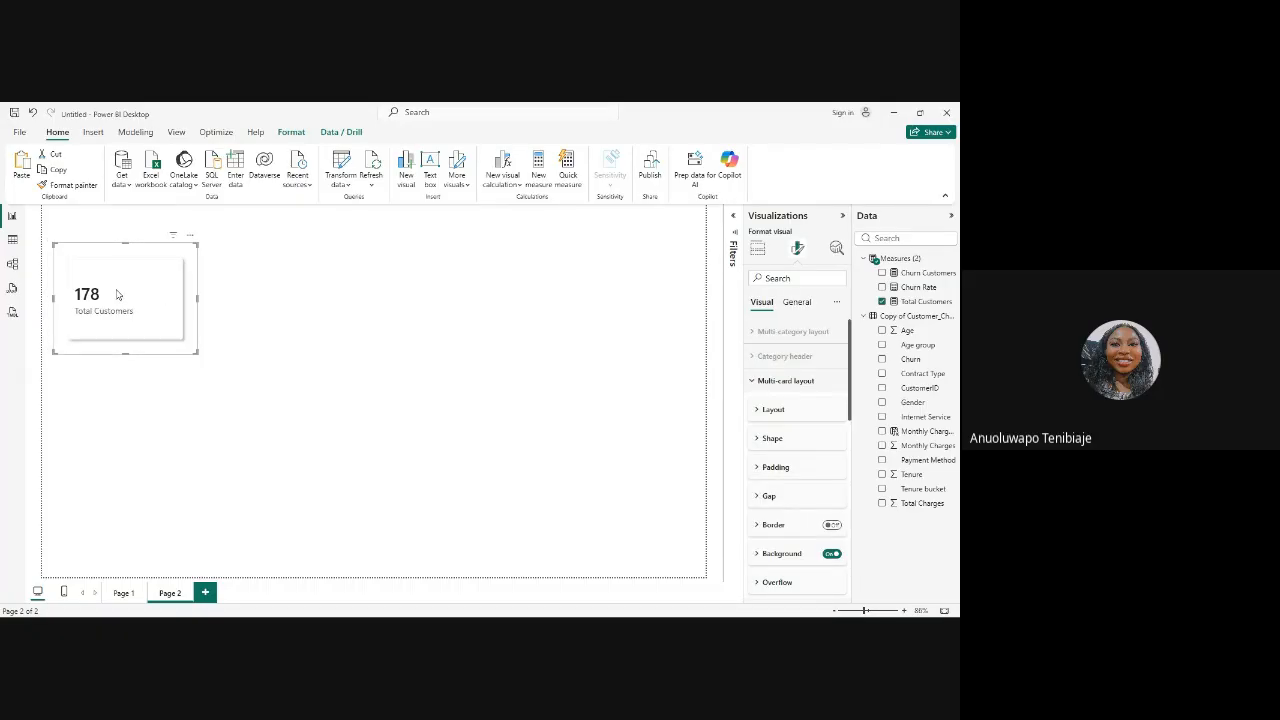
{"action": "left_click_drag", "start_coordinate": [114, 294], "coordinate": [268, 298]}
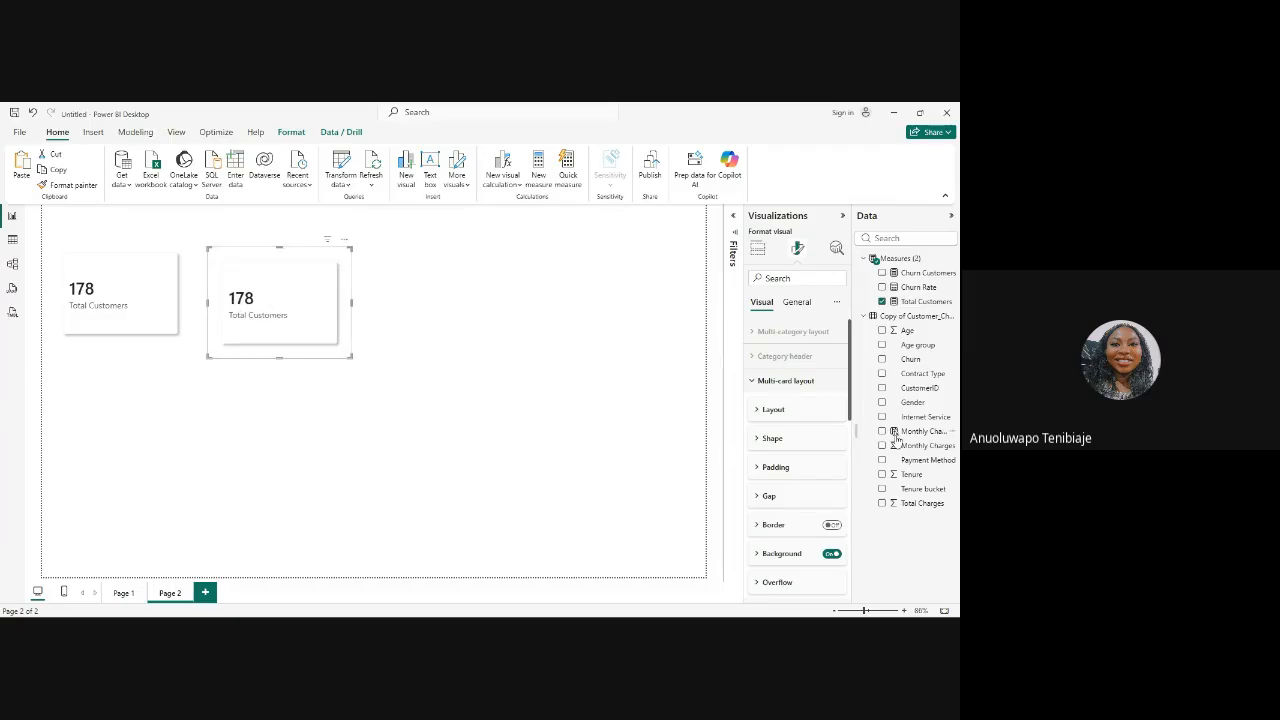
{"action": "left_click", "coordinate": [757, 248]}
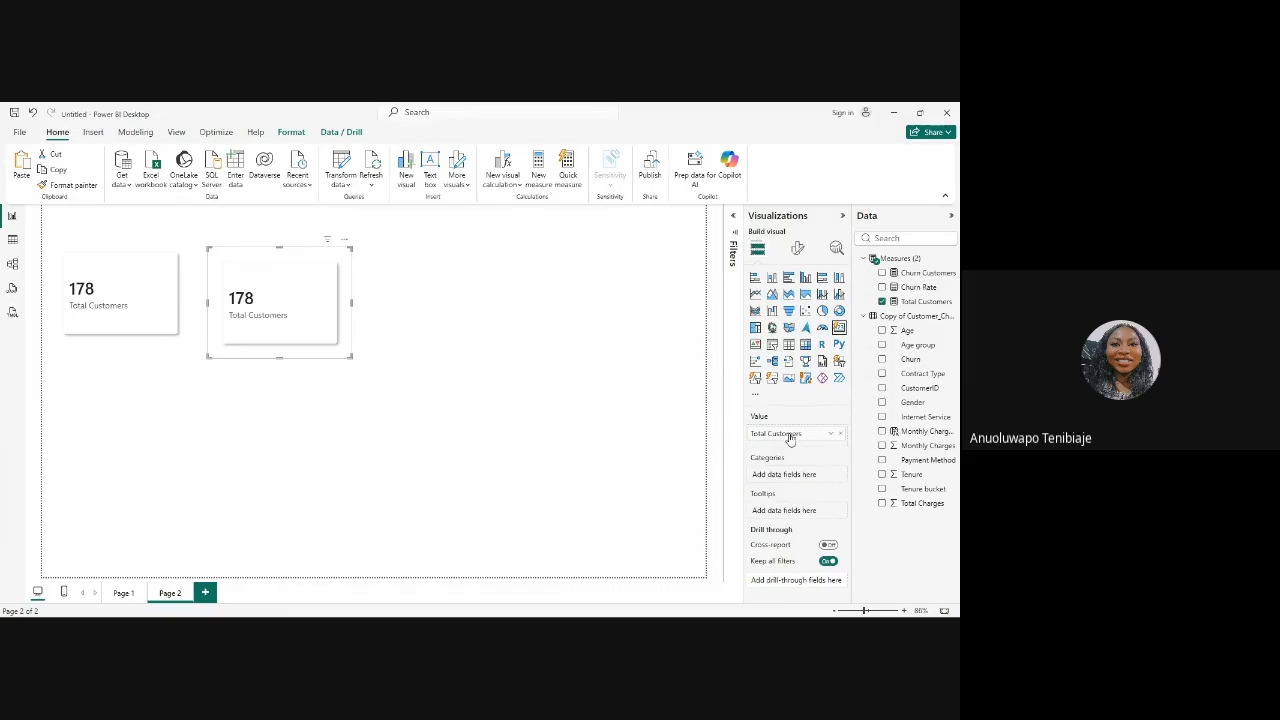
{"action": "left_click_drag", "start_coordinate": [918, 273], "coordinate": [806, 435]}
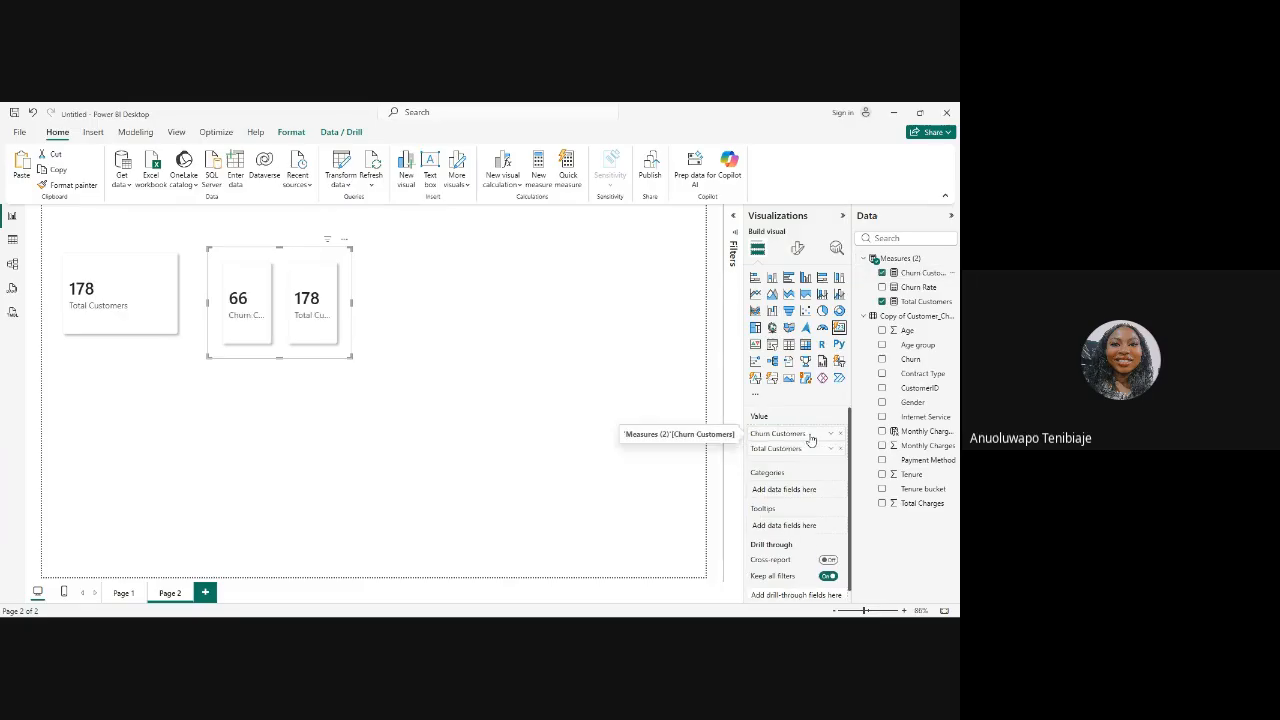
{"action": "left_click", "coordinate": [840, 449]}
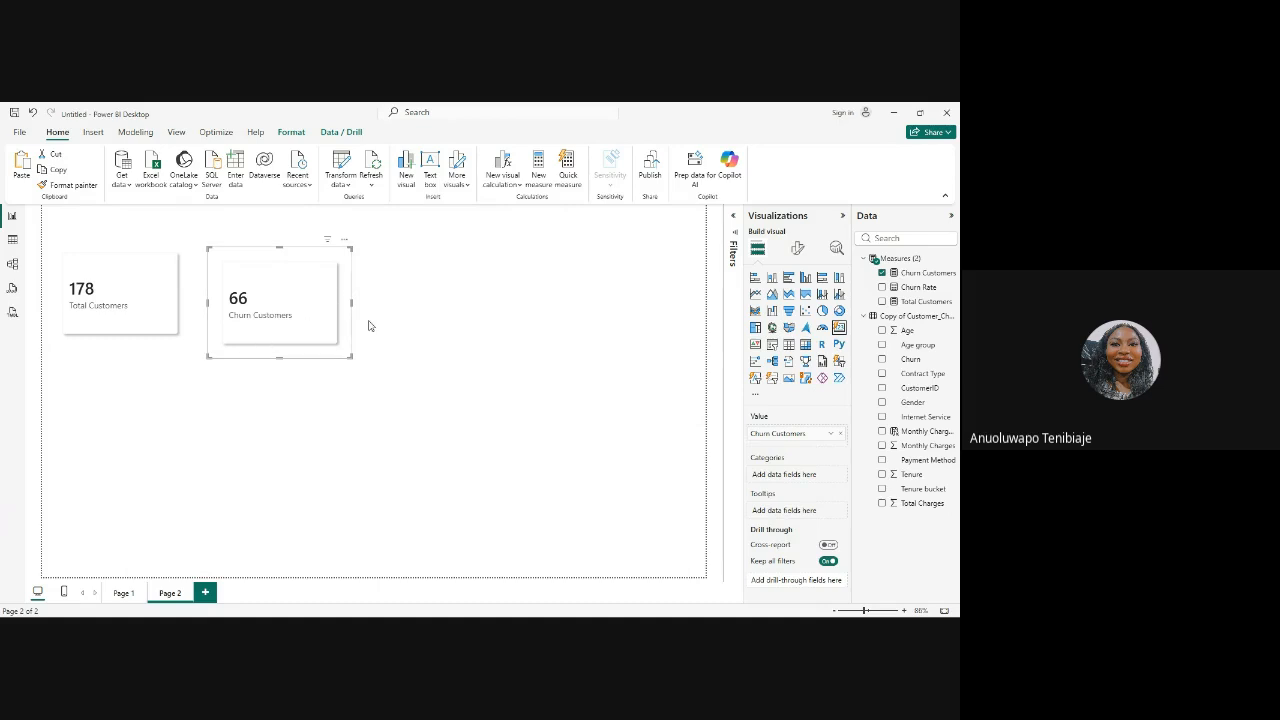
Step: Paste another Total Customers card to the right of the Churn Customers card and replace its value with Churn Rate
{"action": "left_click", "coordinate": [433, 315]}
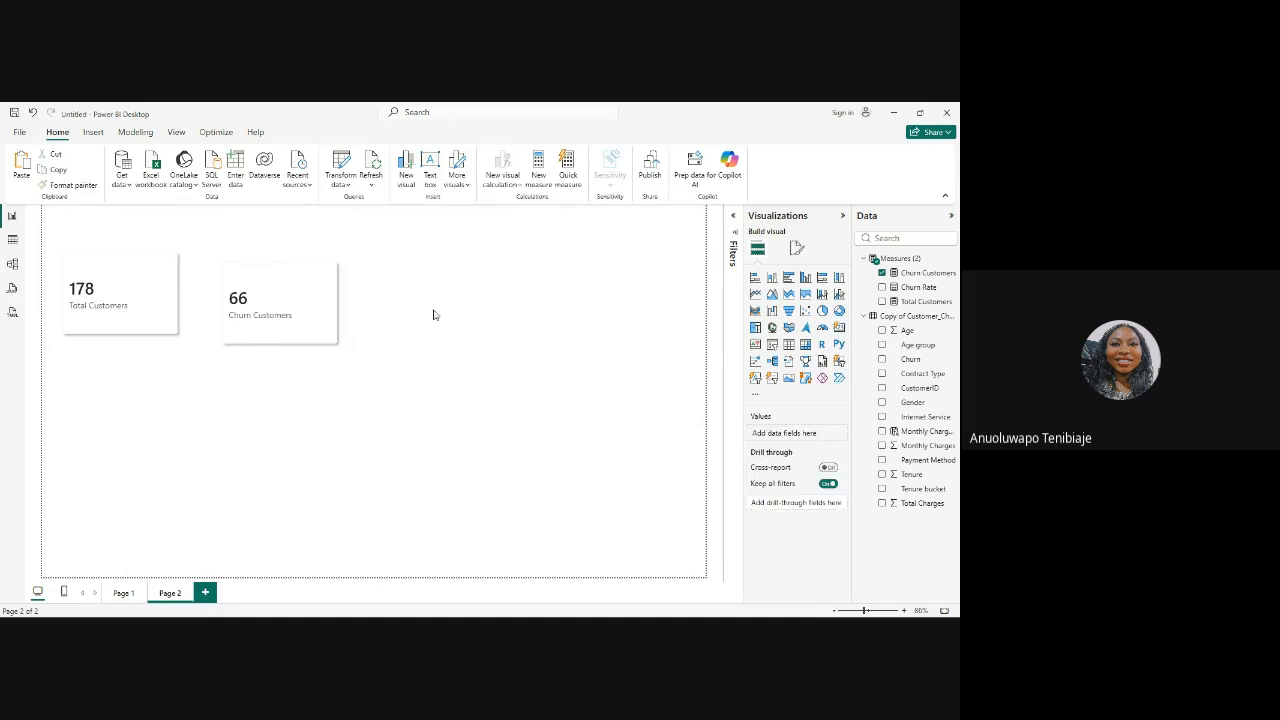
{"action": "key", "text": "ctrl+v"}
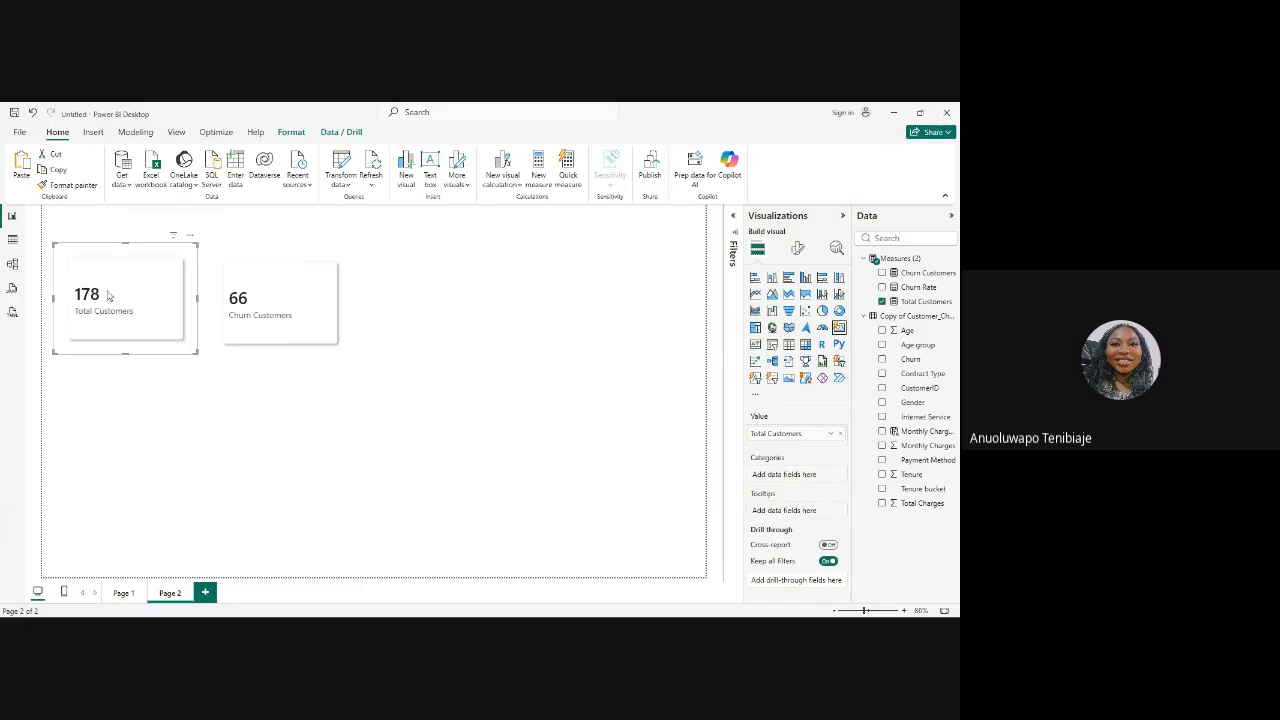
{"action": "left_click_drag", "start_coordinate": [108, 296], "coordinate": [457, 300]}
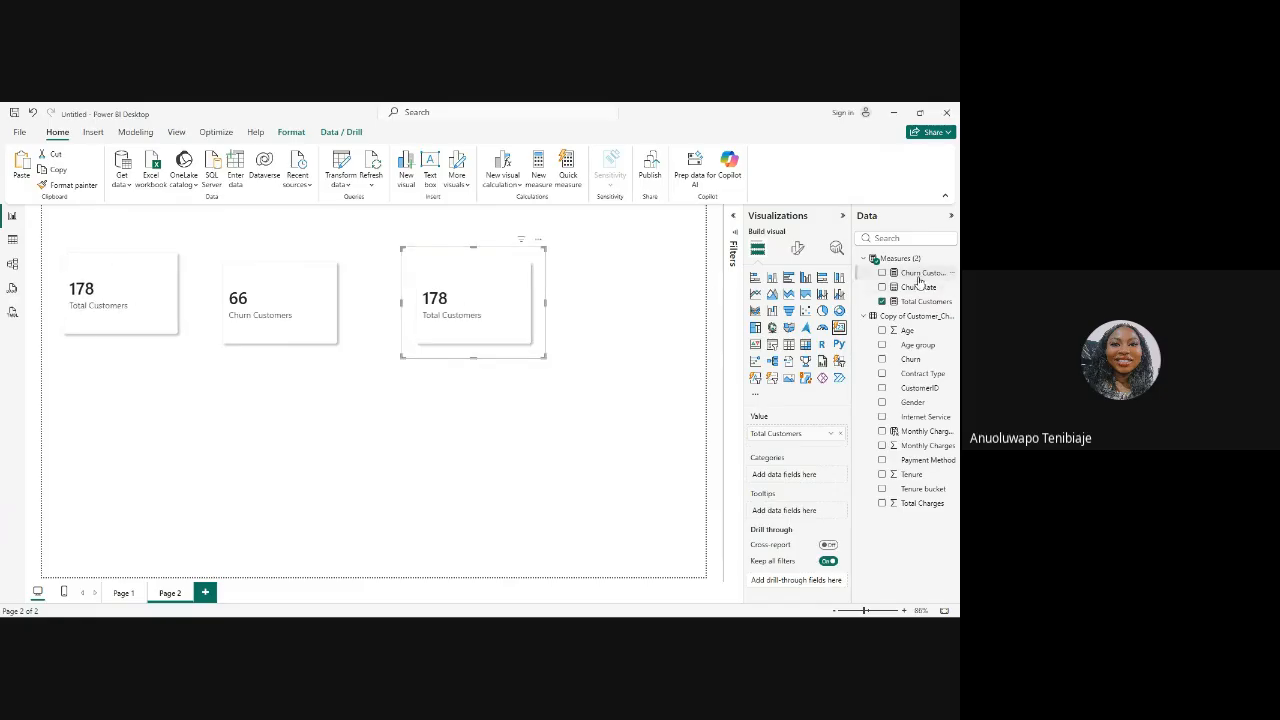
{"action": "left_click_drag", "start_coordinate": [916, 288], "coordinate": [808, 434]}
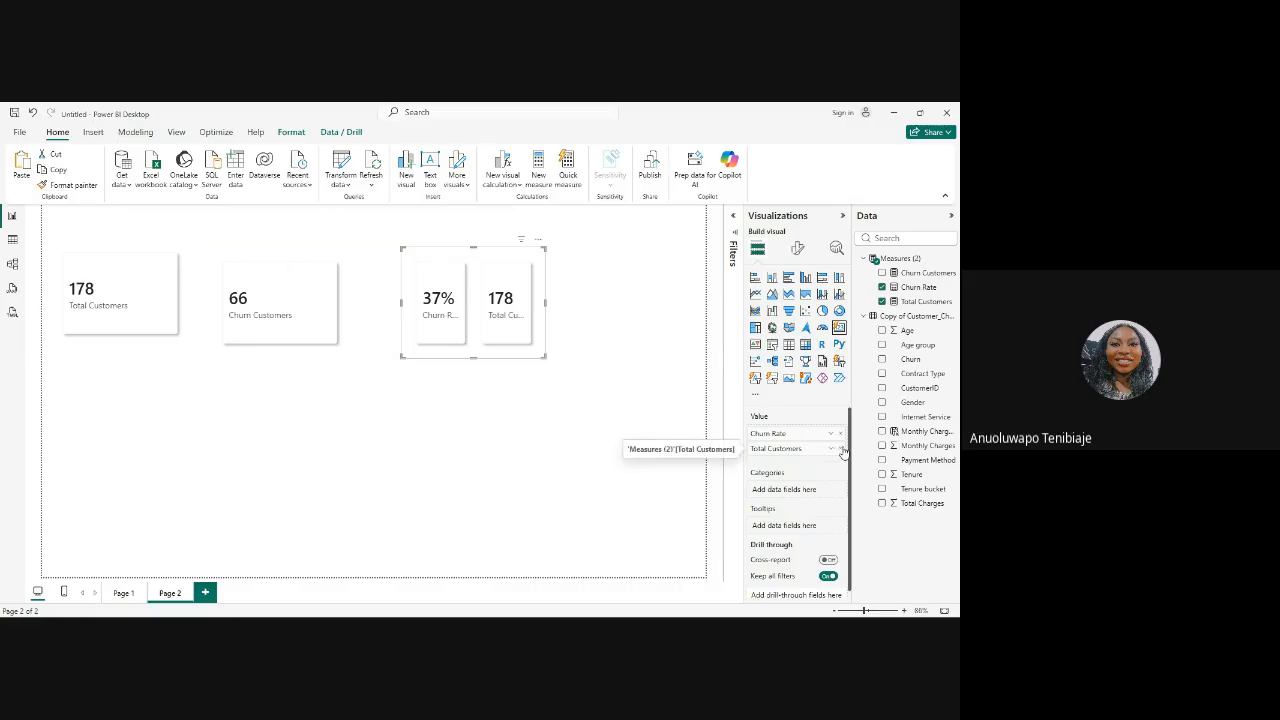
{"action": "left_click", "coordinate": [841, 448]}
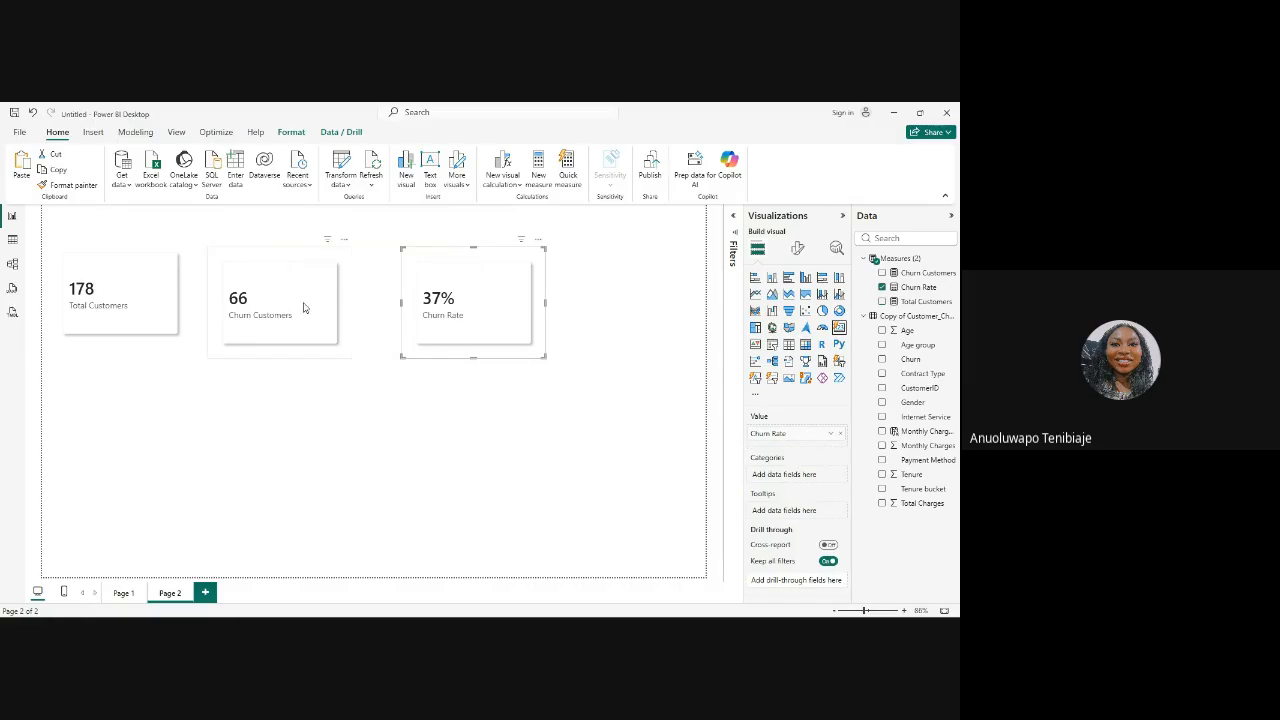
{"action": "left_click", "coordinate": [798, 252]}
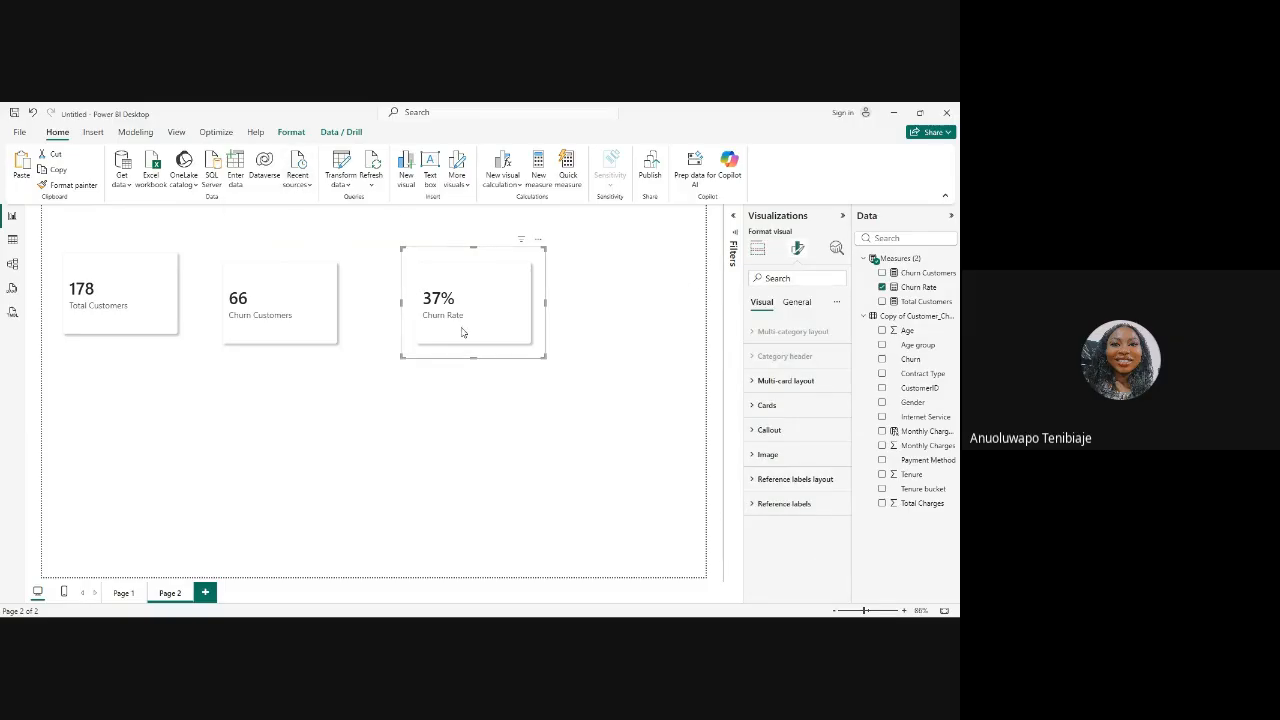
{"action": "left_click", "coordinate": [767, 455]}
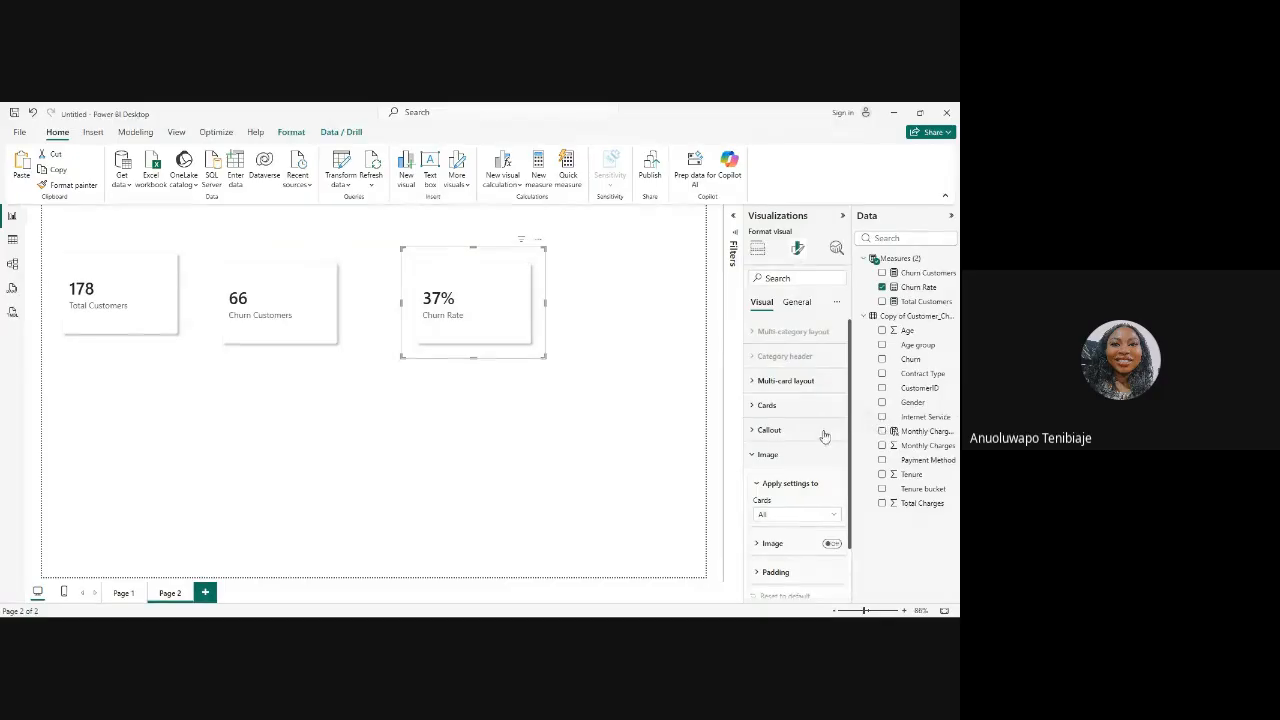
{"action": "left_click", "coordinate": [751, 456]}
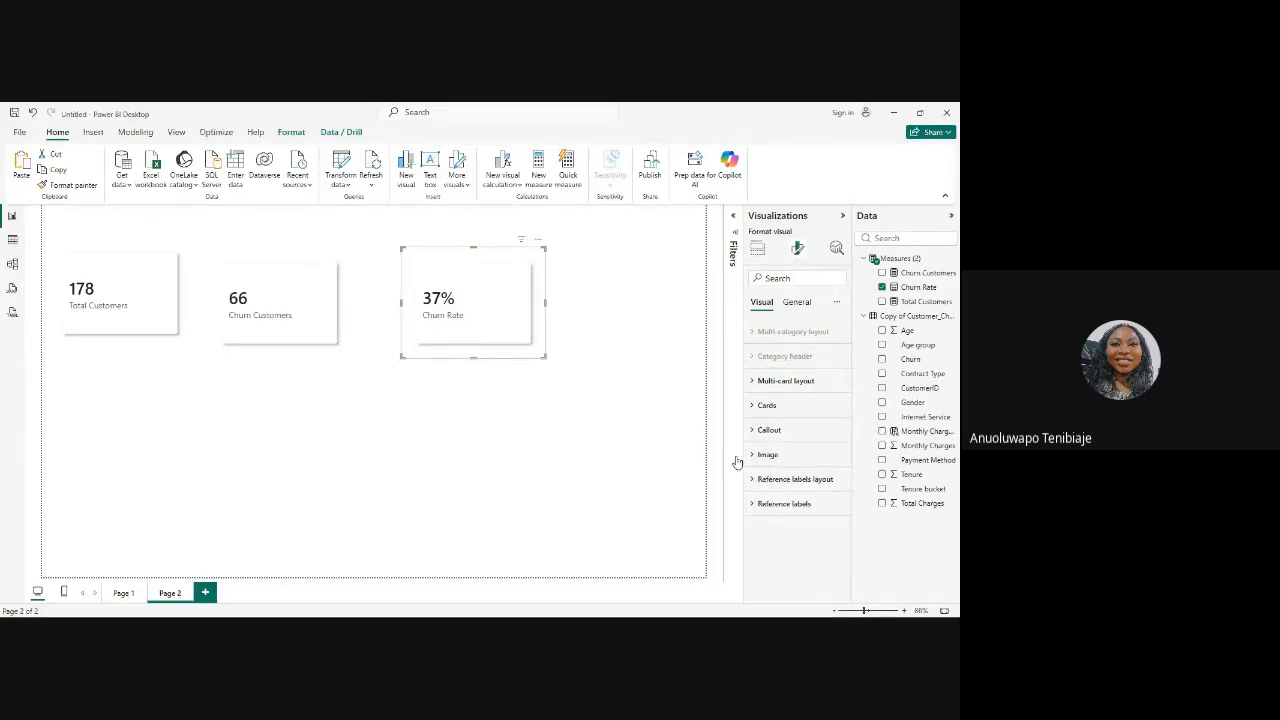
{"action": "left_click", "coordinate": [751, 456]}
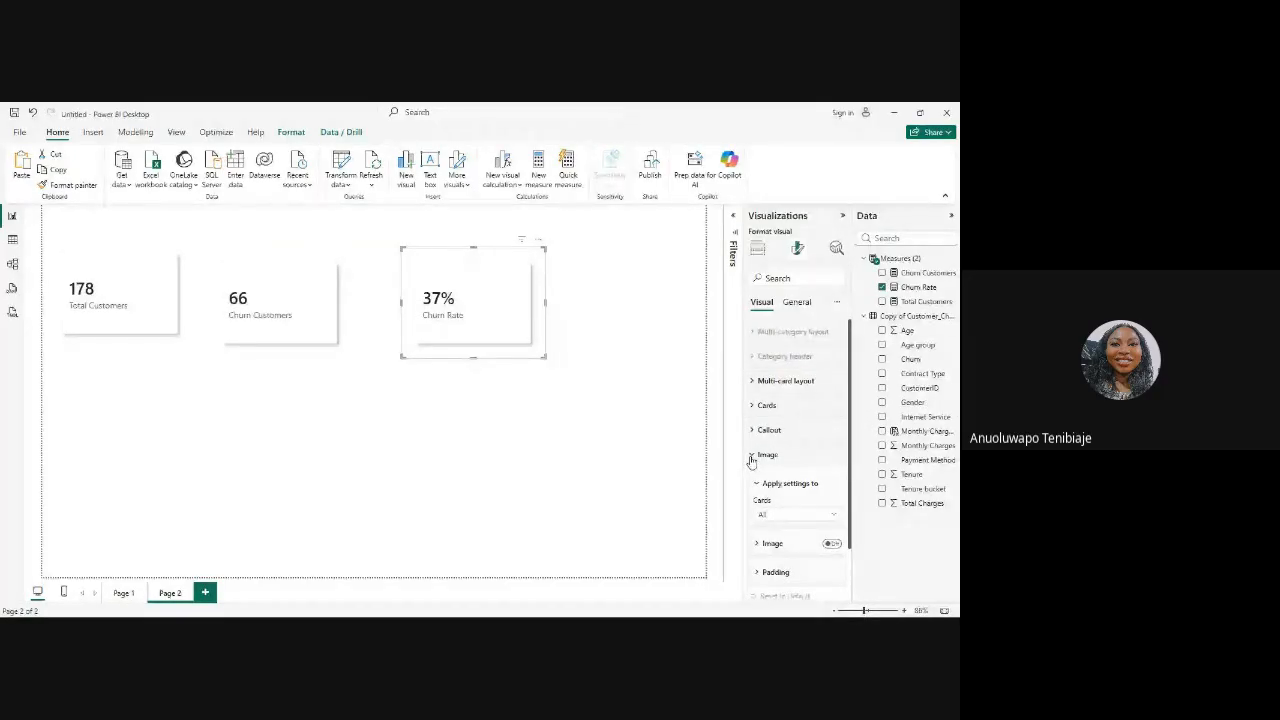
{"action": "left_click", "coordinate": [751, 457]}
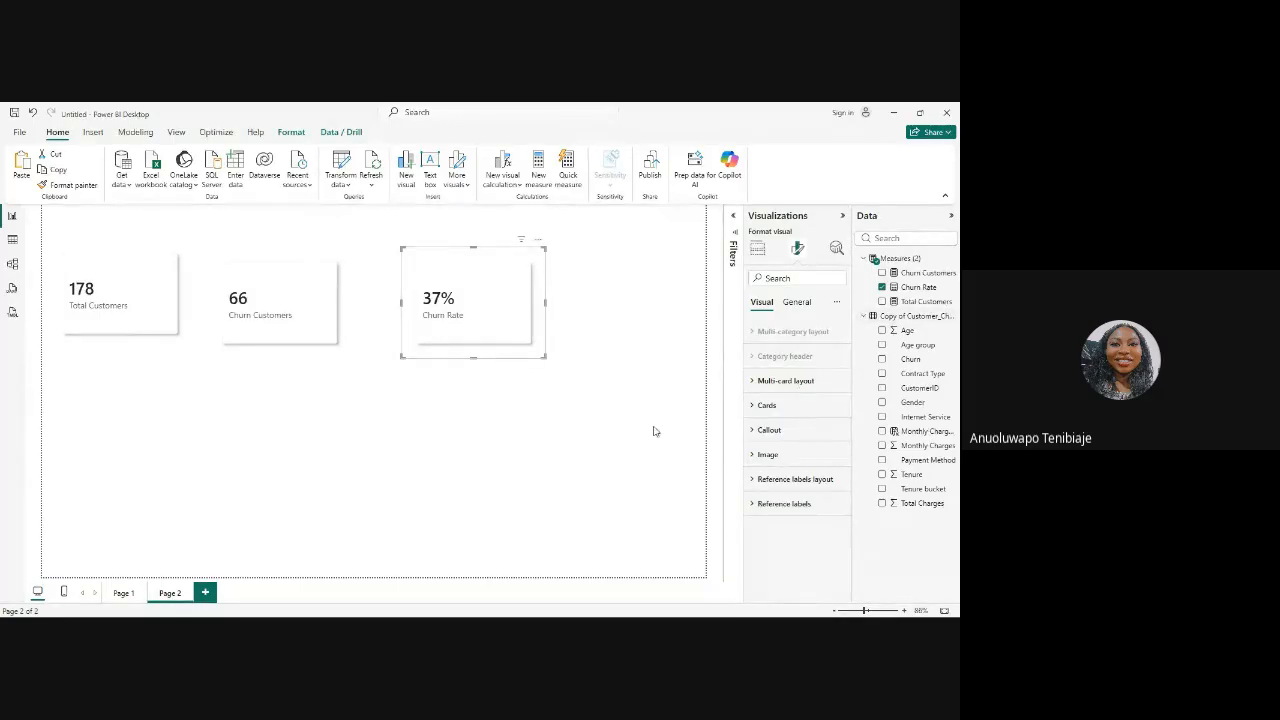
Step: Rearrange the card row by raising Churn Customers and Churn Rate slightly, shifting Churn Customers right, and lowering Total Customers
{"action": "left_click", "coordinate": [424, 396]}
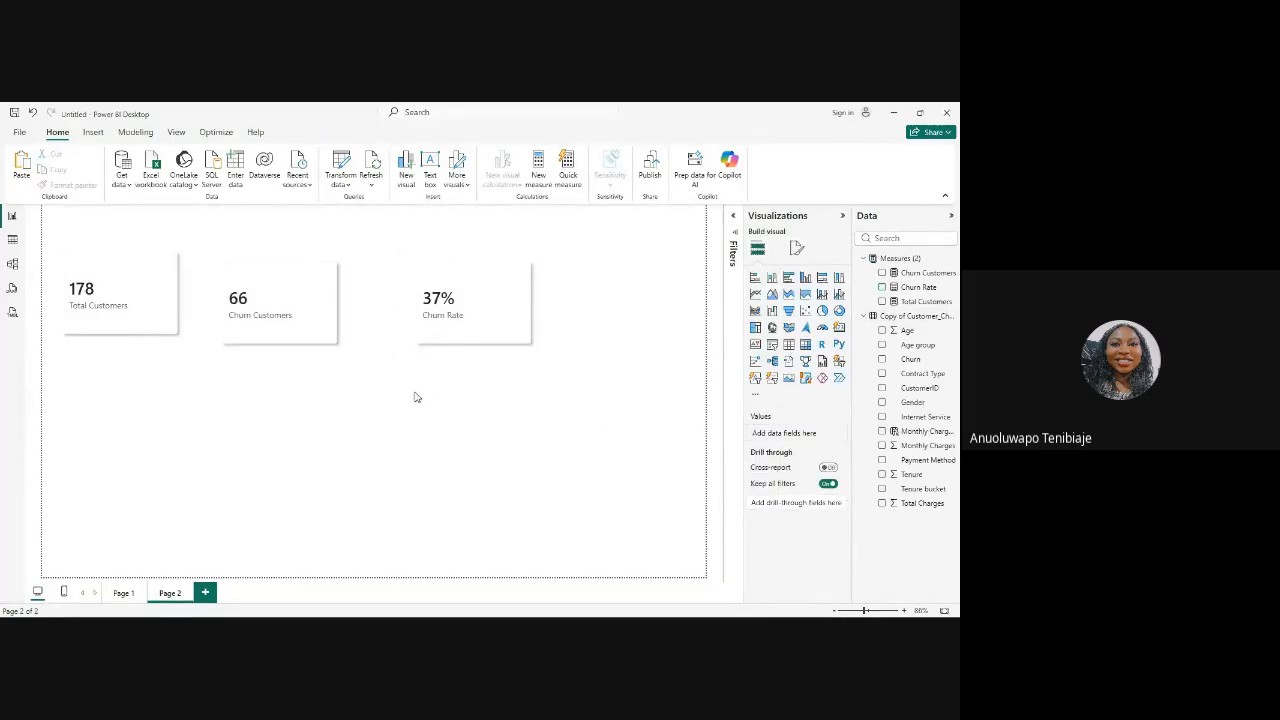
{"action": "left_click", "coordinate": [304, 311]}
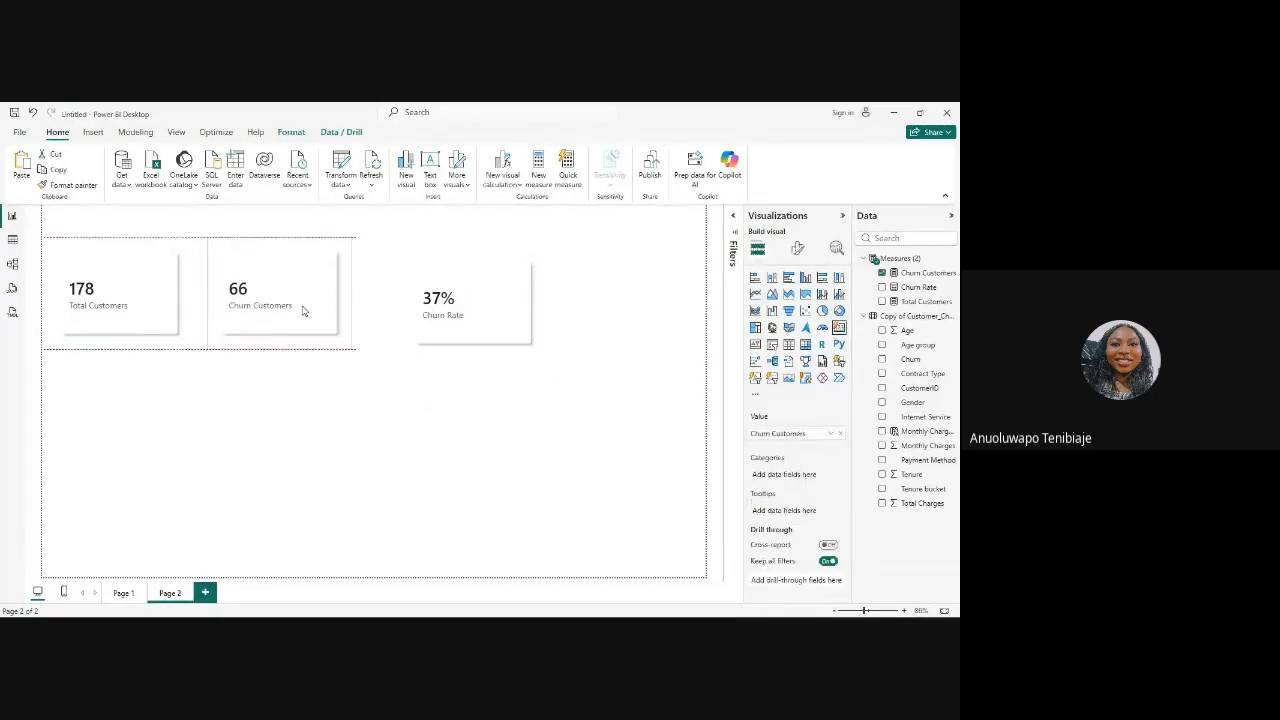
{"action": "left_click", "coordinate": [438, 308]}
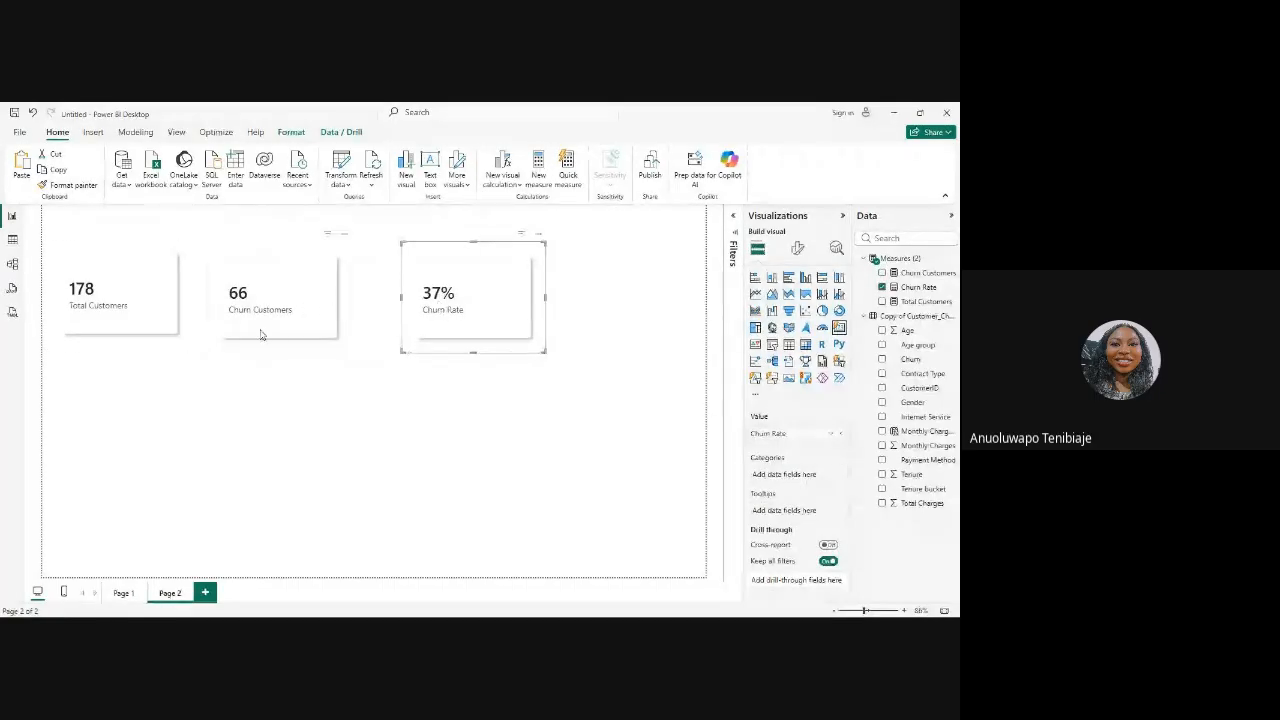
{"action": "left_click", "coordinate": [282, 372]}
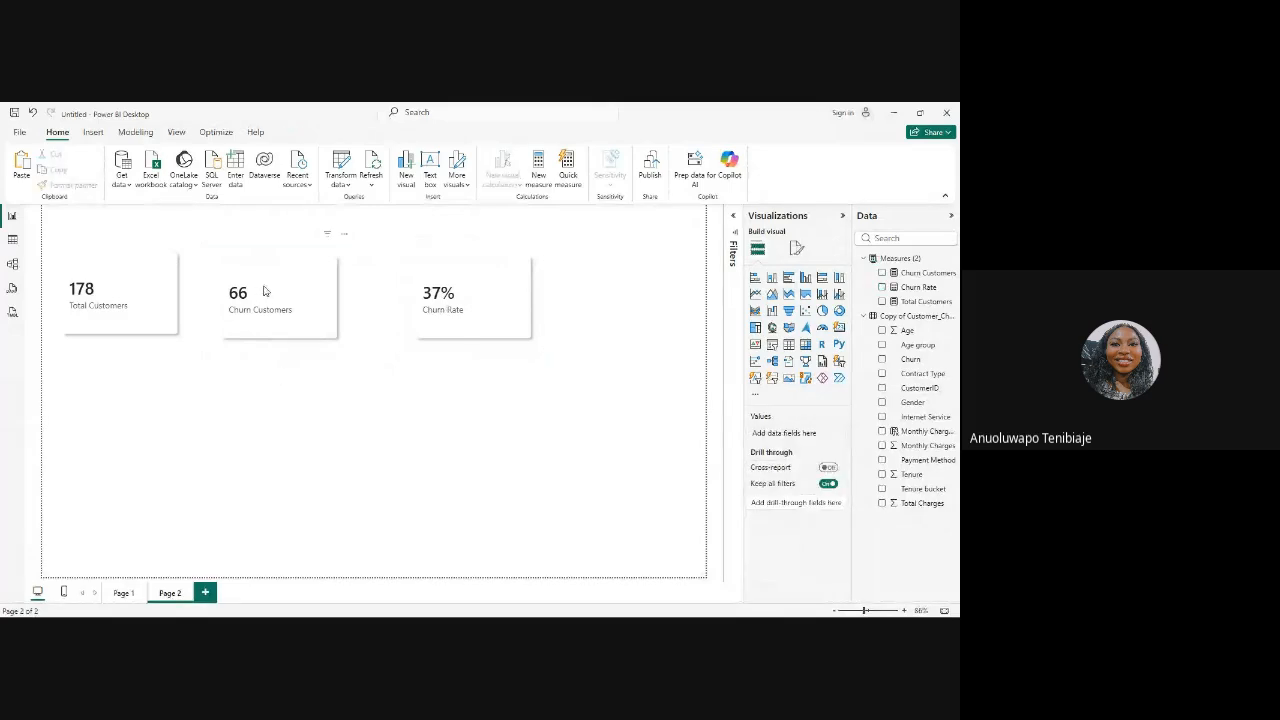
{"action": "left_click_drag", "start_coordinate": [278, 294], "coordinate": [300, 294]}
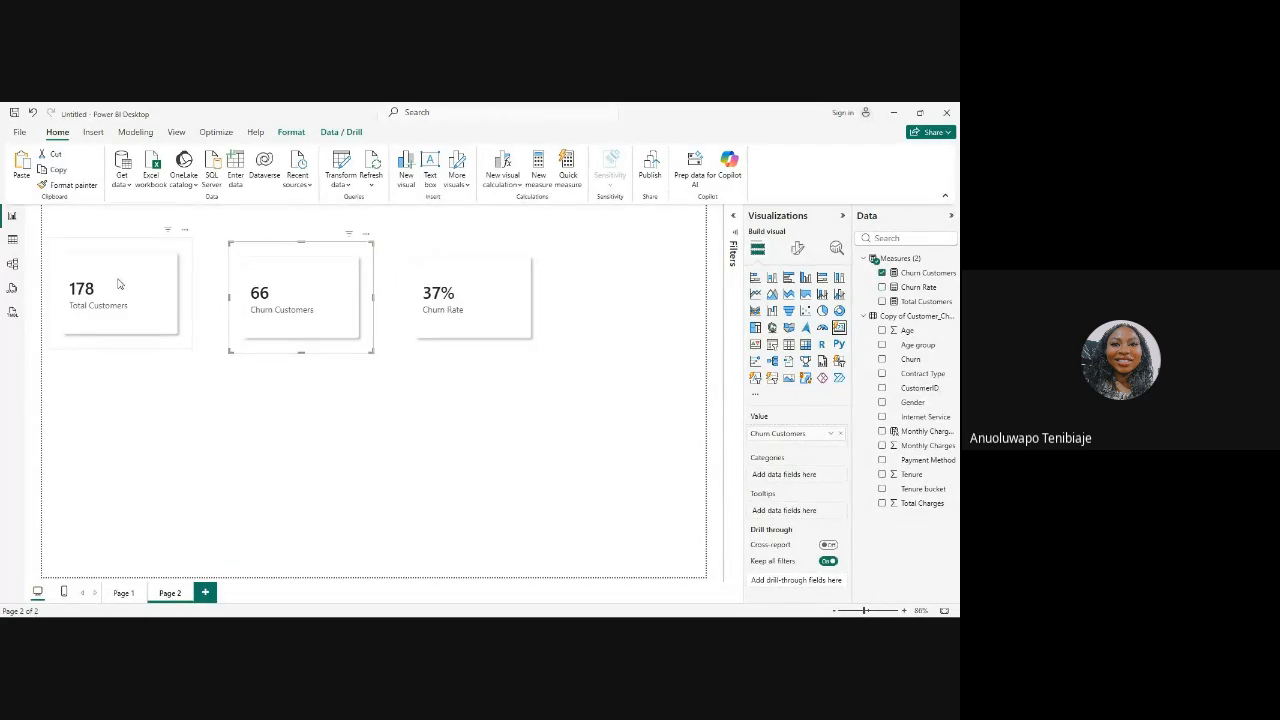
{"action": "left_click_drag", "start_coordinate": [118, 284], "coordinate": [122, 300]}
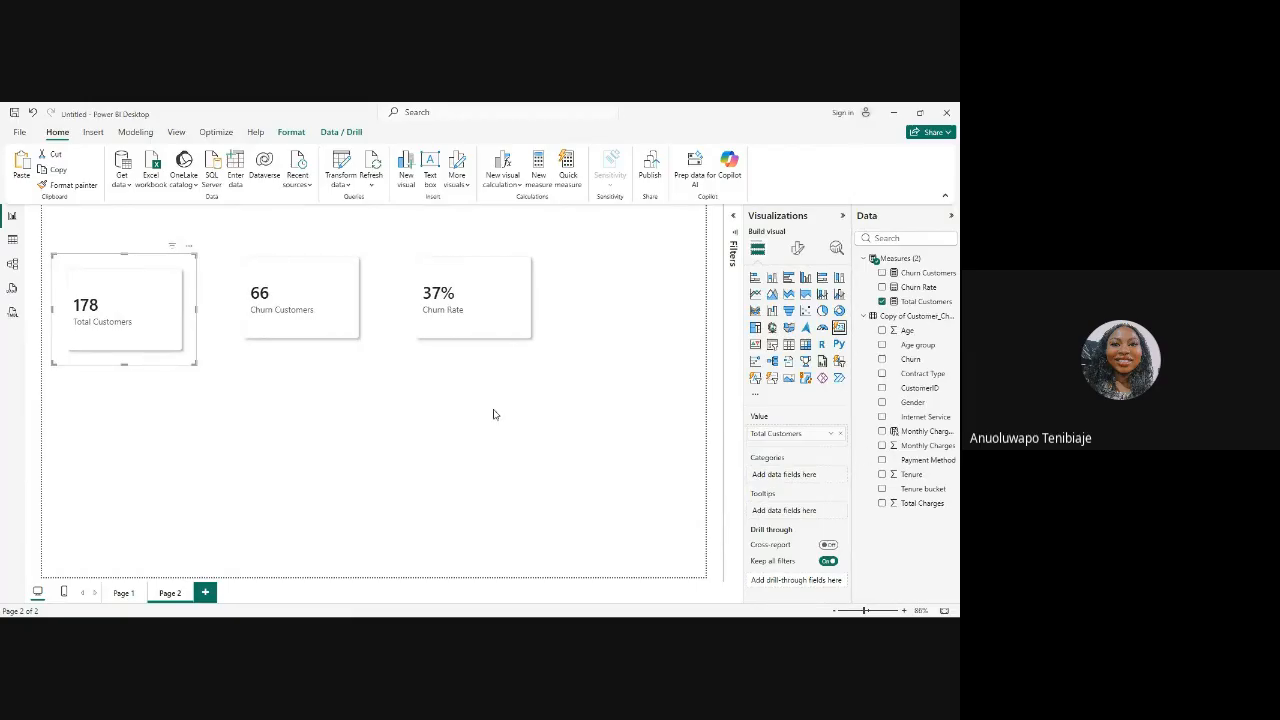
{"action": "left_click", "coordinate": [285, 469]}
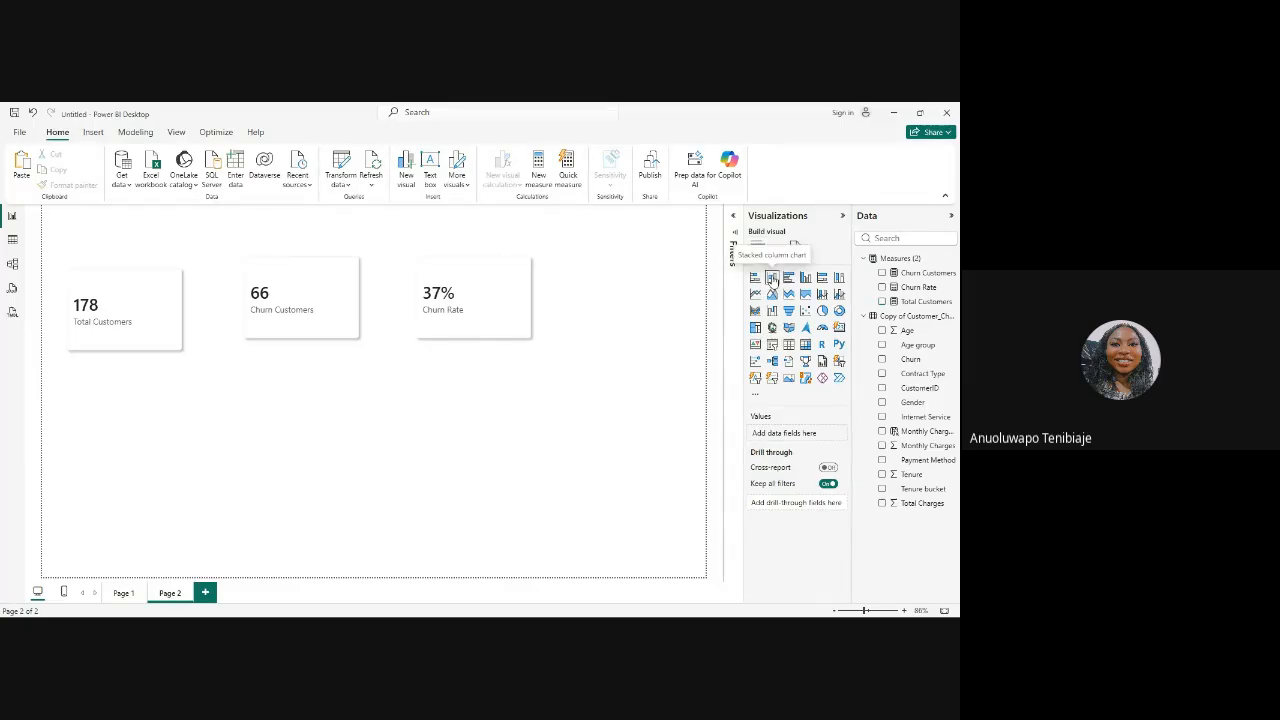
Step: Add a stacked column chart of Churn Customers by Gender and place it below the Total Customers card
{"action": "left_click", "coordinate": [772, 279]}
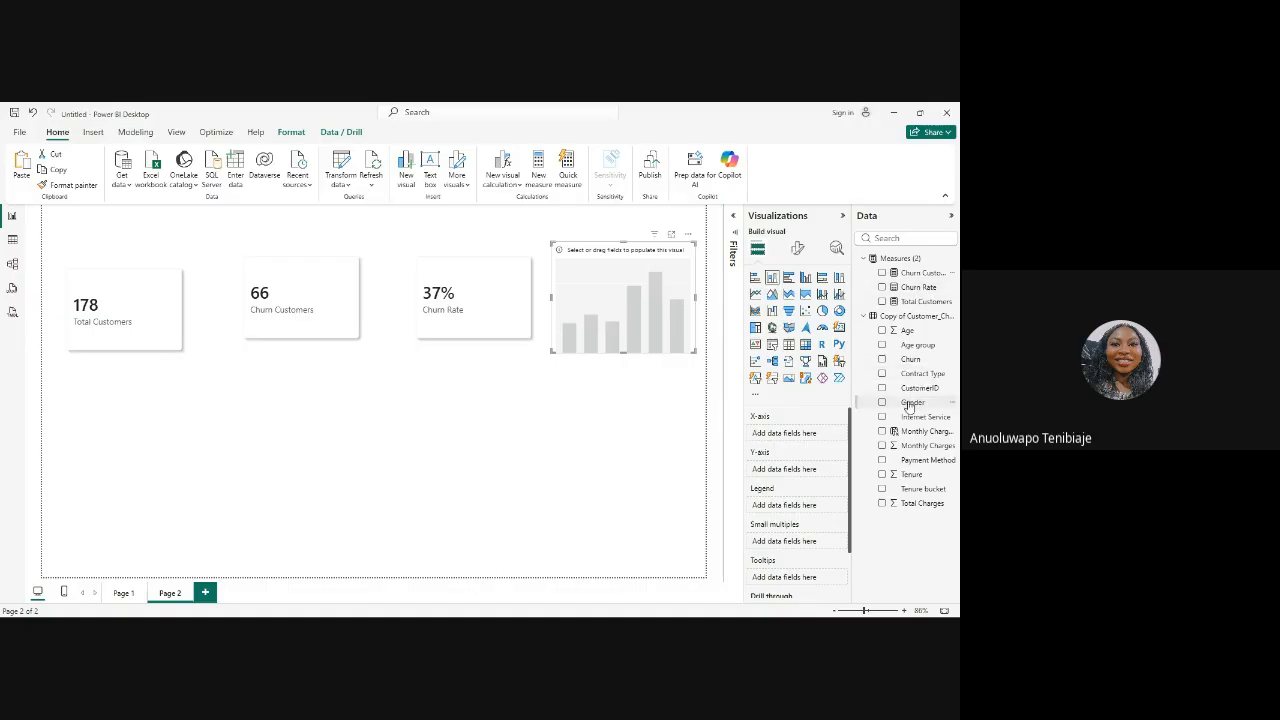
{"action": "left_click_drag", "start_coordinate": [909, 404], "coordinate": [788, 470]}
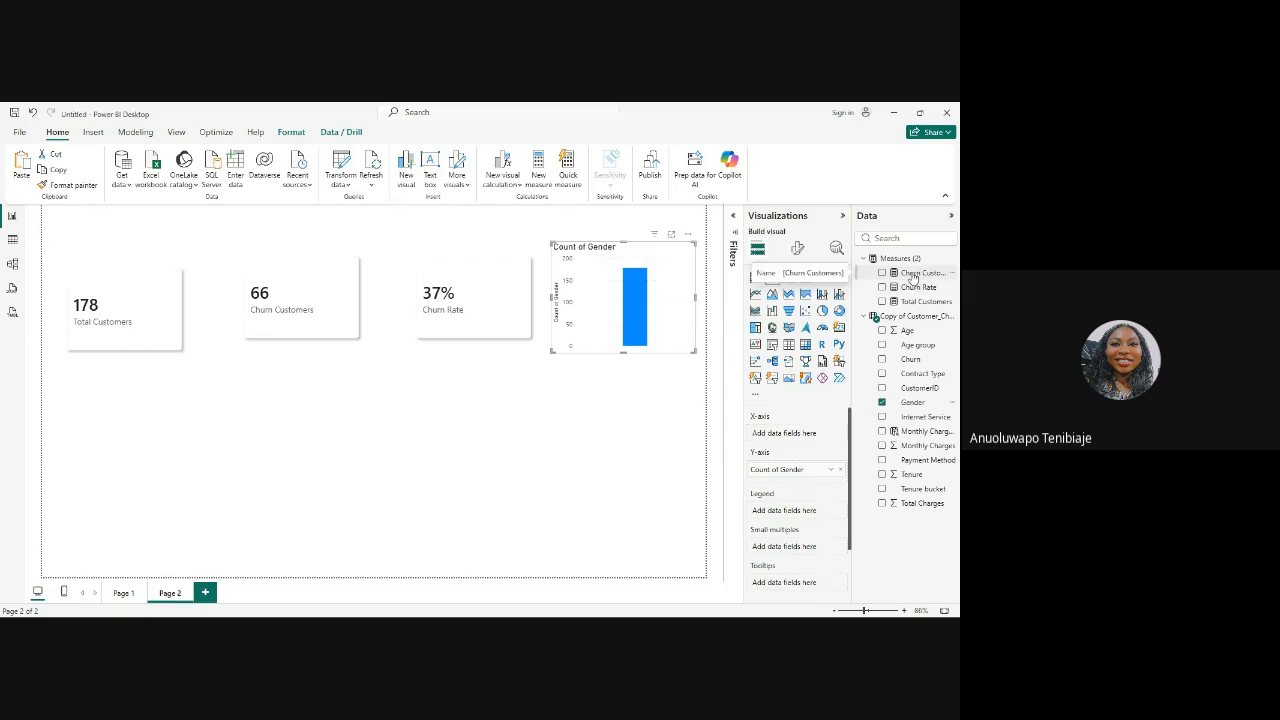
{"action": "left_click_drag", "start_coordinate": [912, 277], "coordinate": [786, 434]}
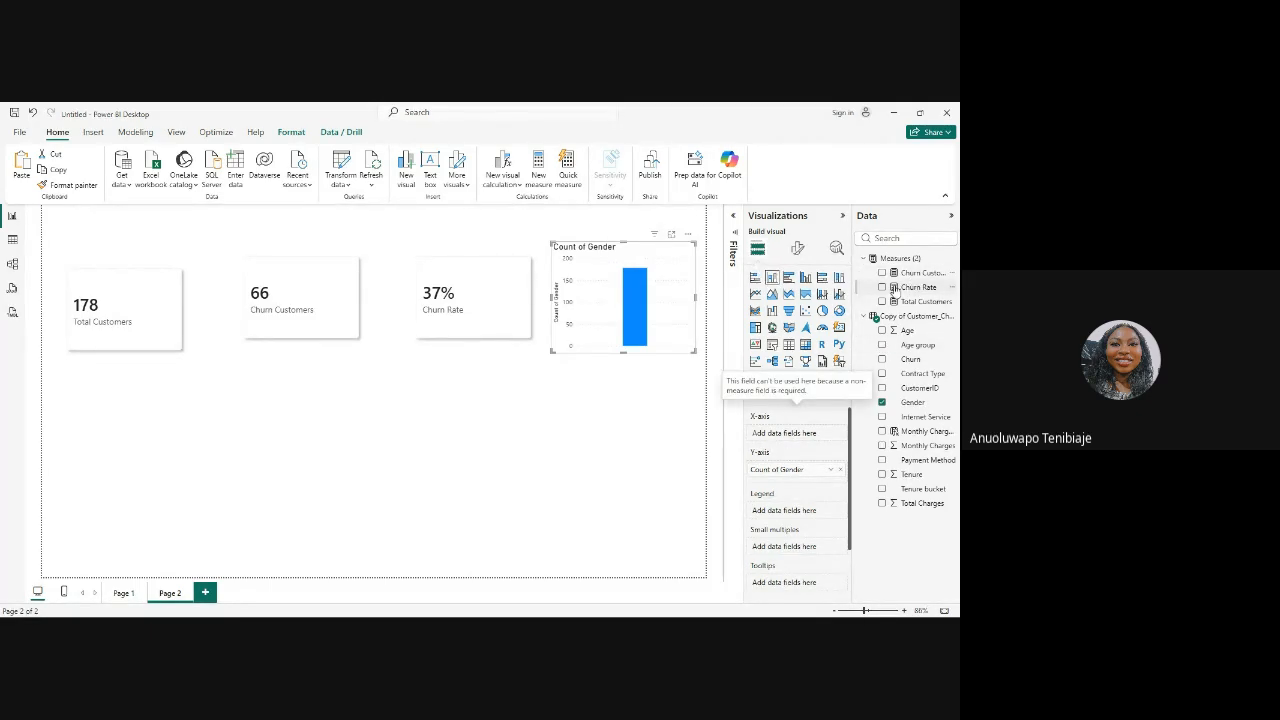
{"action": "left_click_drag", "start_coordinate": [916, 276], "coordinate": [773, 436]}
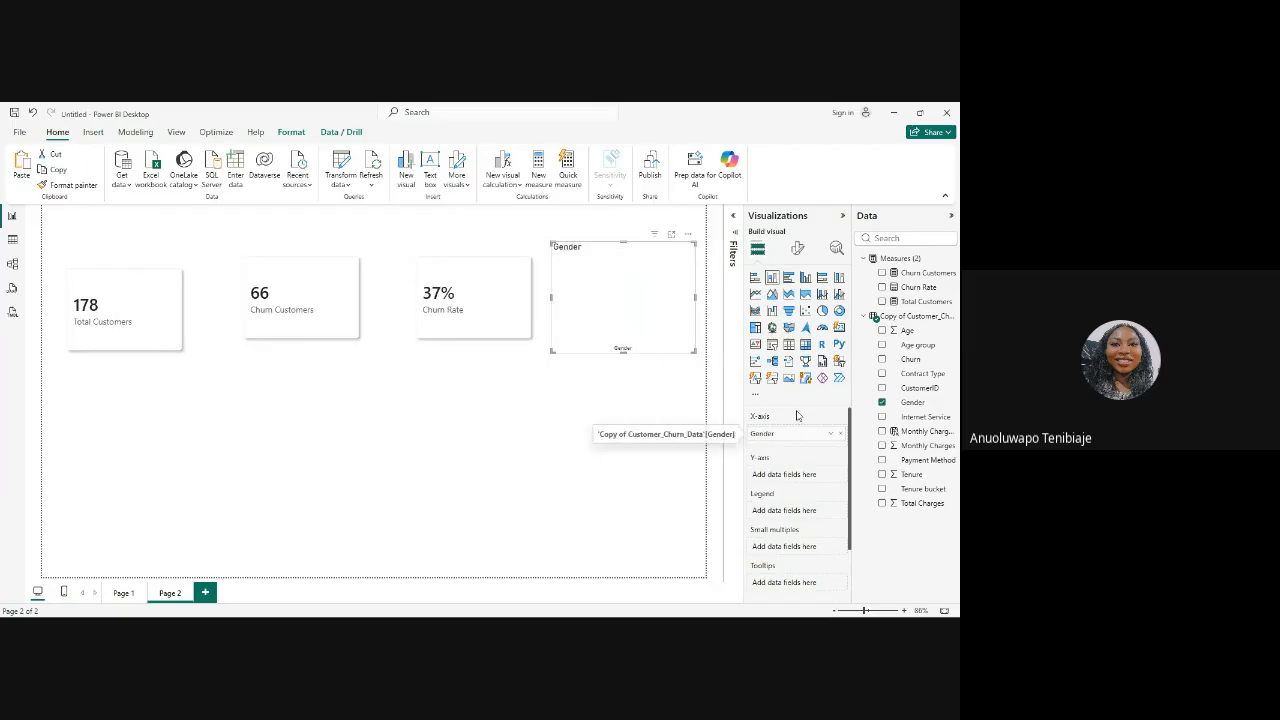
{"action": "left_click_drag", "start_coordinate": [924, 287], "coordinate": [789, 481]}
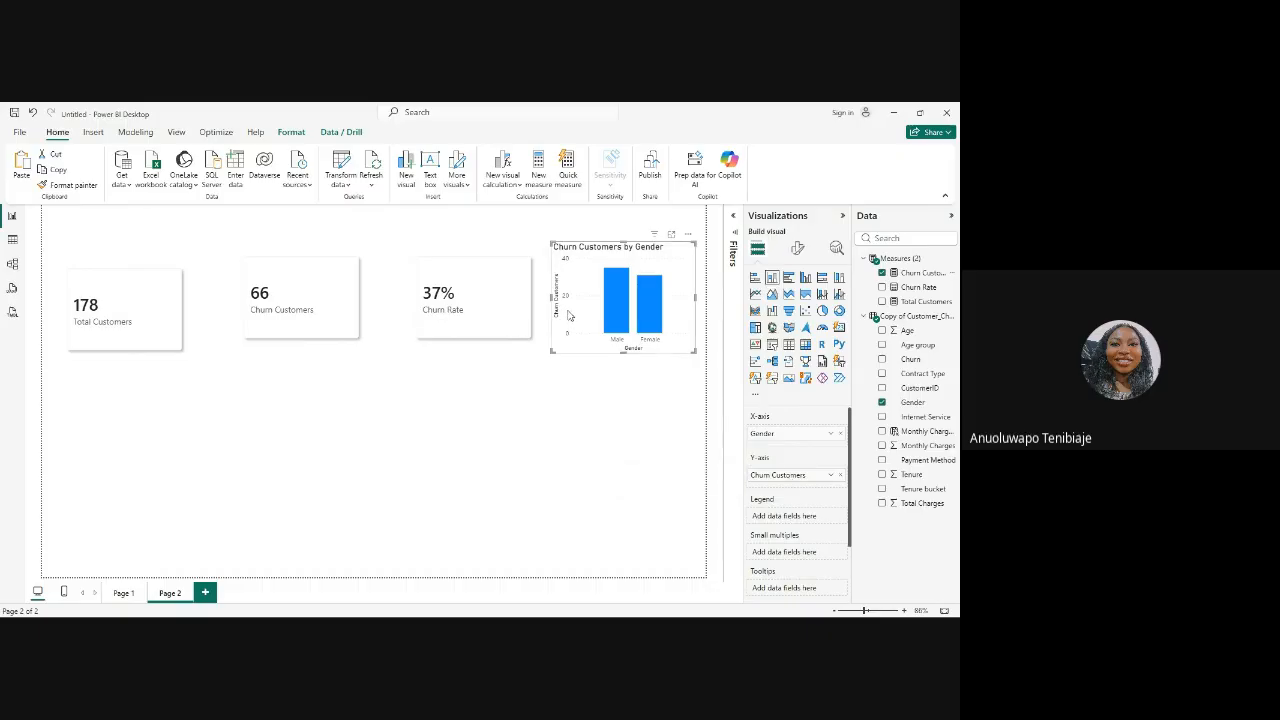
{"action": "left_click_drag", "start_coordinate": [627, 302], "coordinate": [158, 468]}
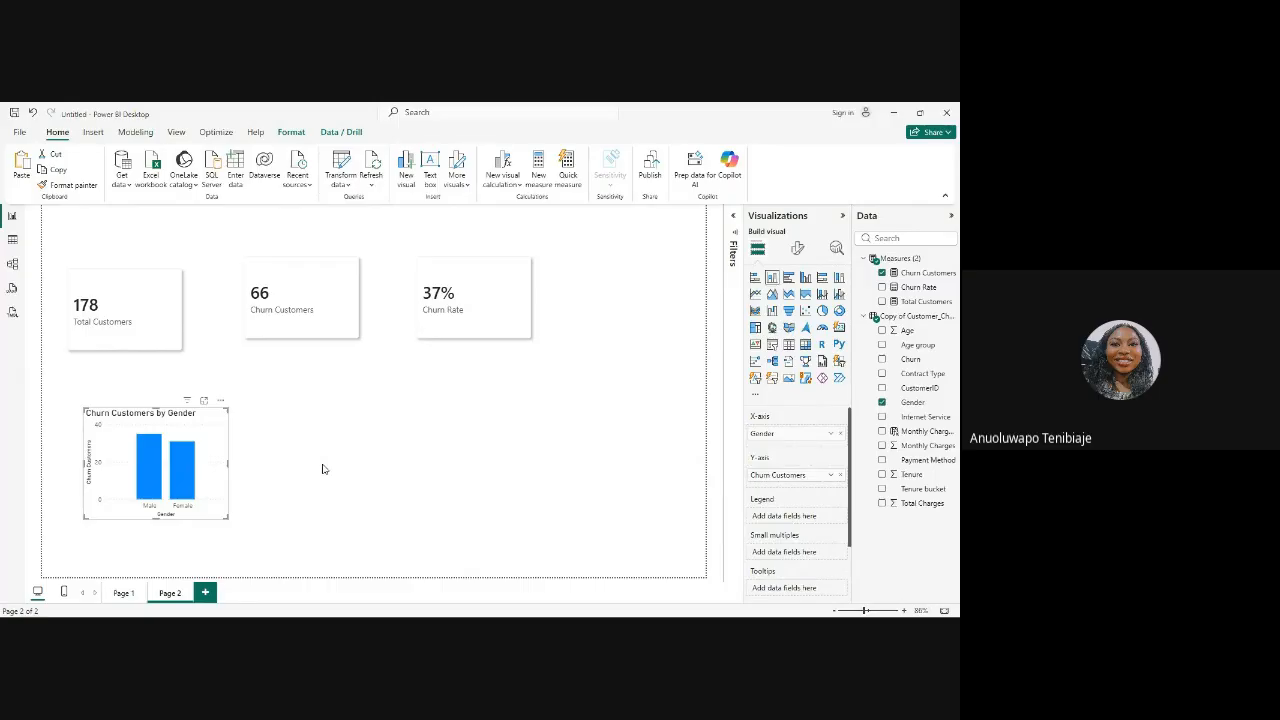
{"action": "left_click", "coordinate": [322, 469]}
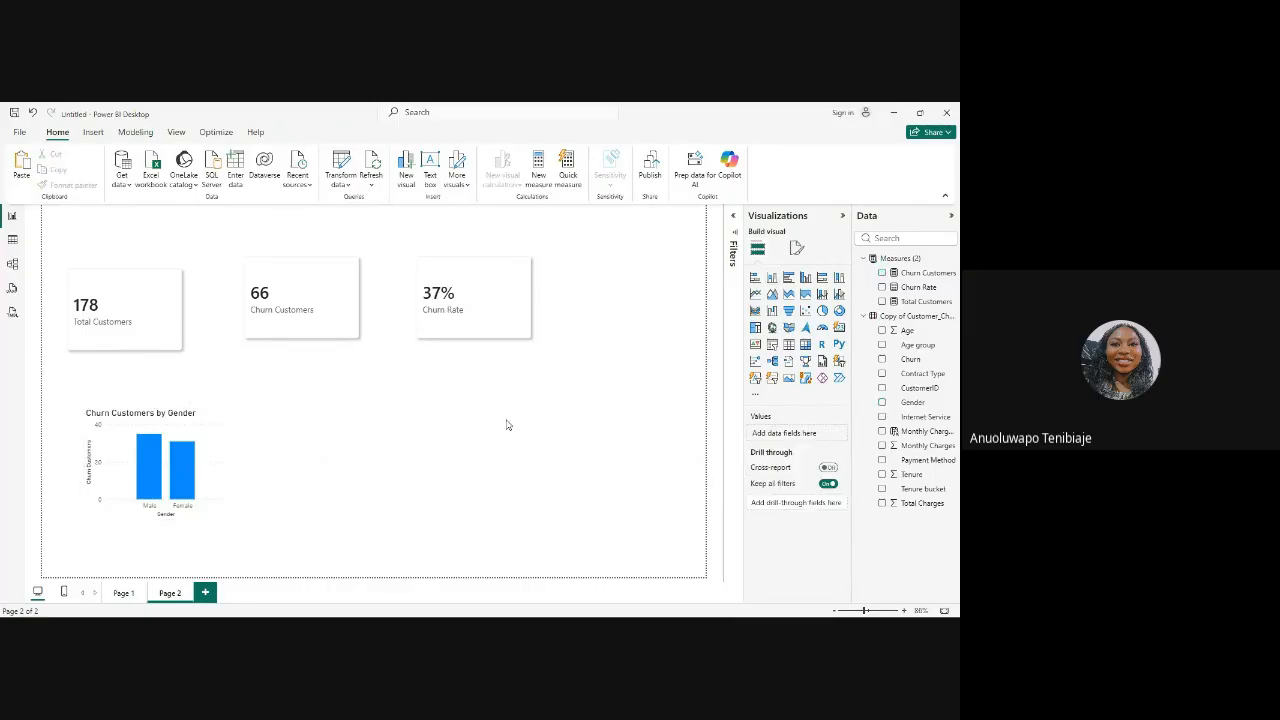
Step: Add a donut chart of Churn Customers by Contract Type and place it to the right of the gender chart
{"action": "left_click", "coordinate": [840, 311]}
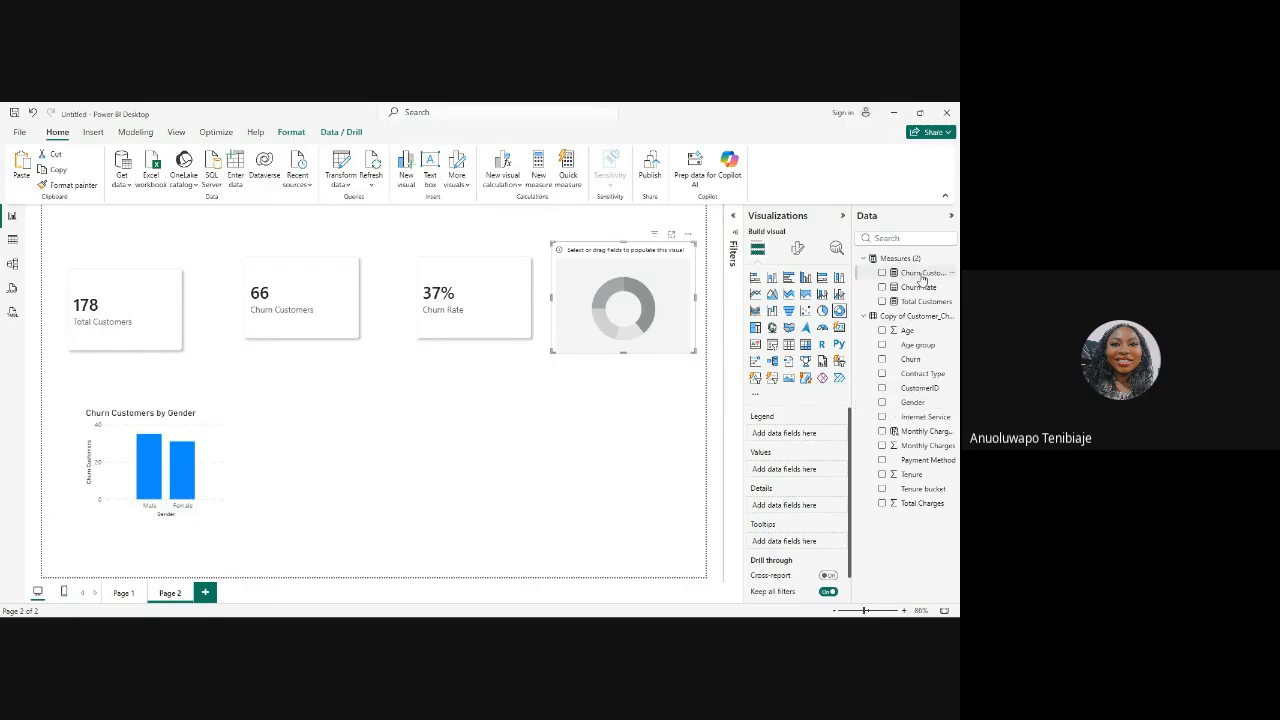
{"action": "left_click_drag", "start_coordinate": [920, 282], "coordinate": [826, 480]}
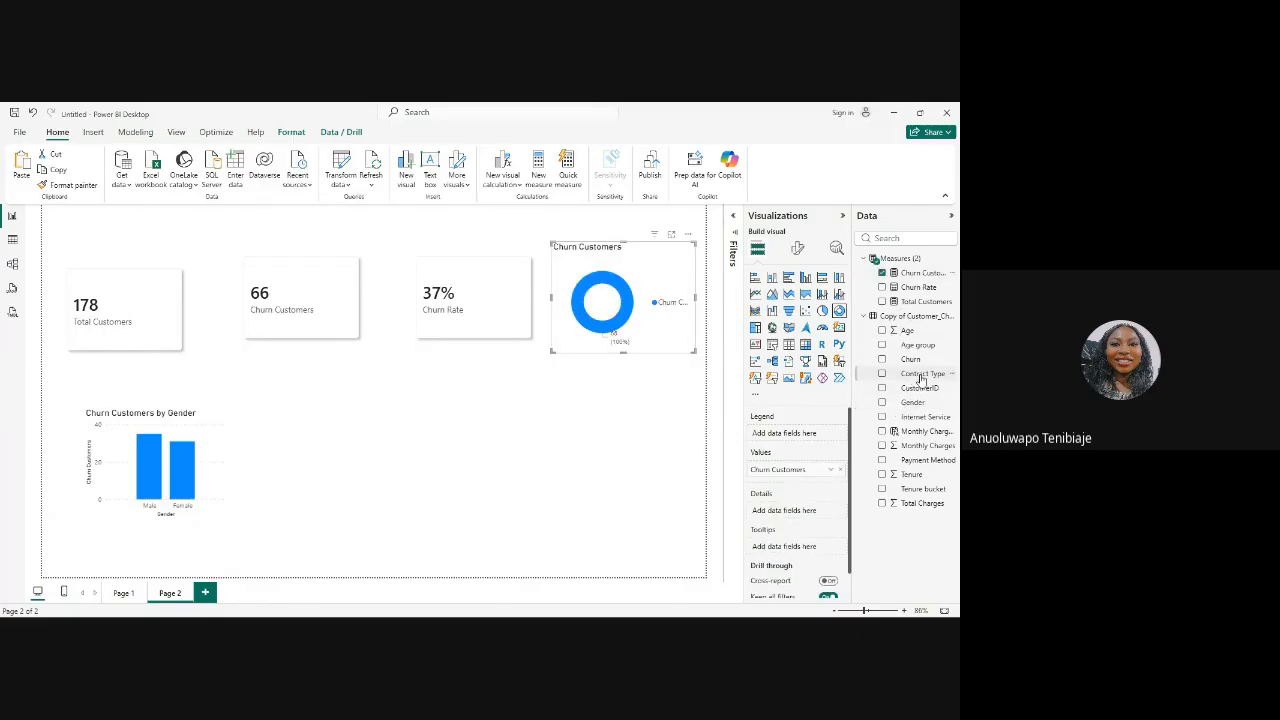
{"action": "left_click_drag", "start_coordinate": [915, 378], "coordinate": [800, 436]}
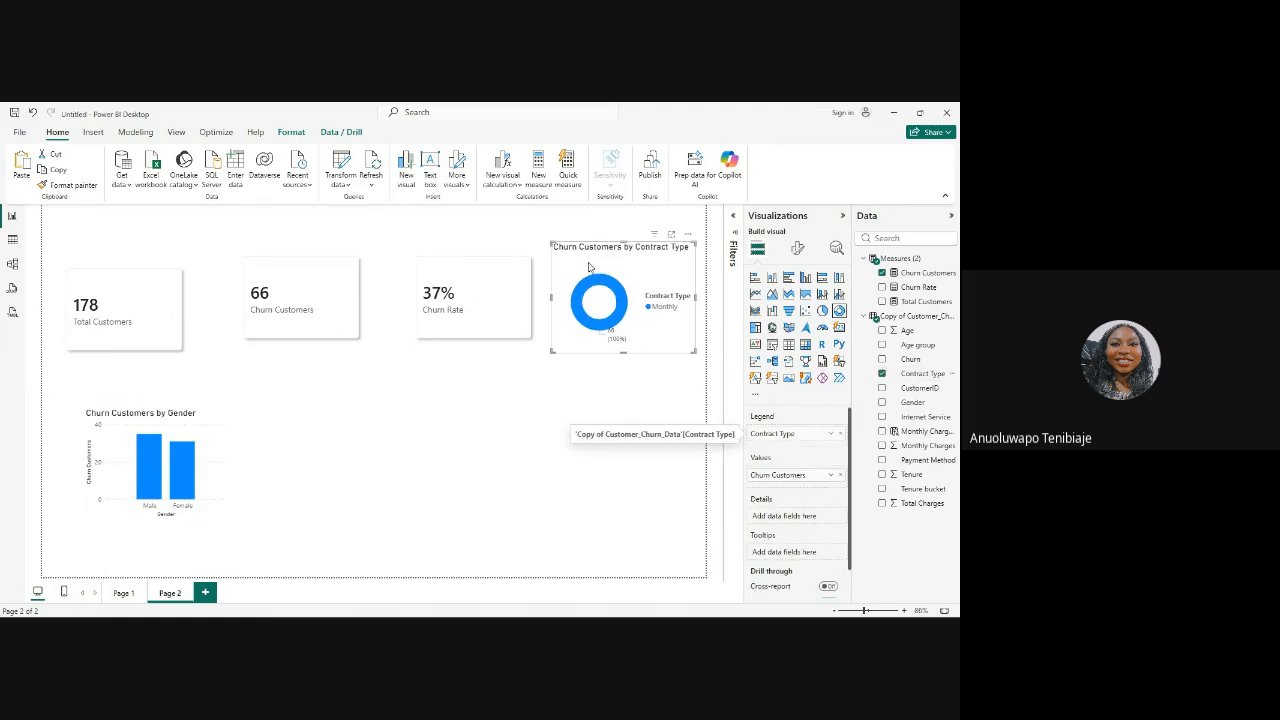
{"action": "left_click_drag", "start_coordinate": [564, 294], "coordinate": [306, 443]}
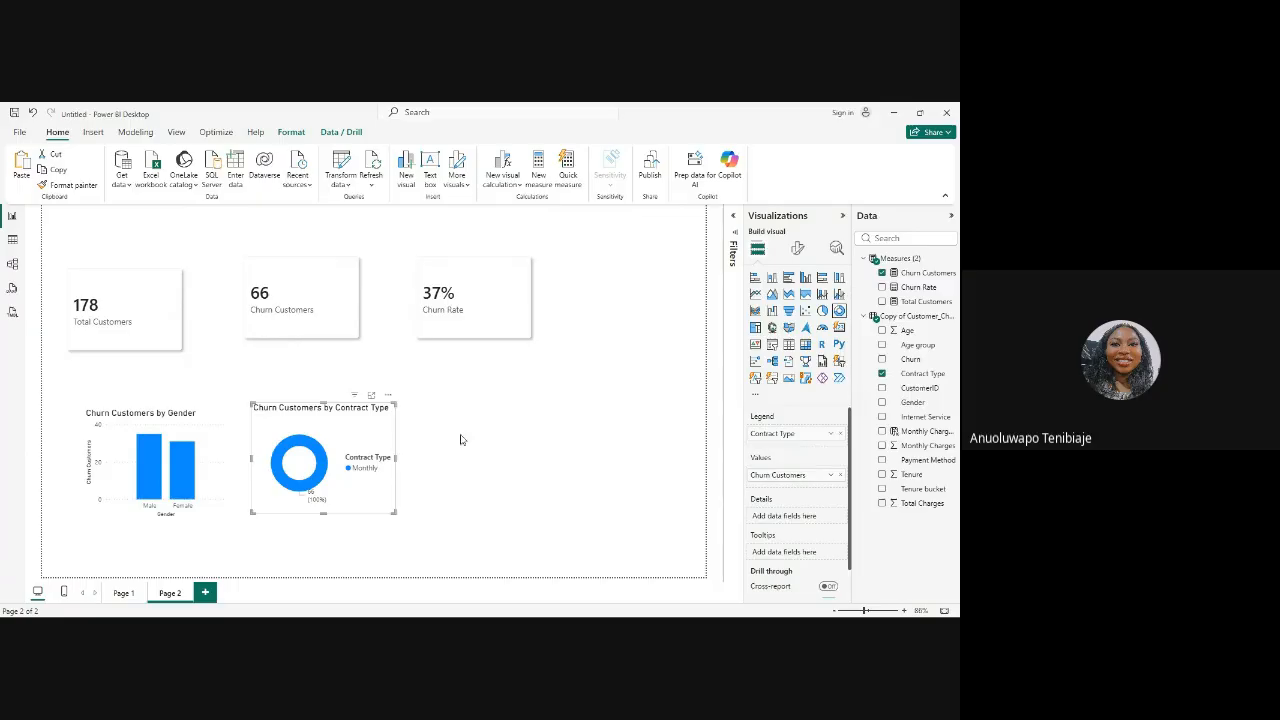
{"action": "left_click", "coordinate": [476, 450]}
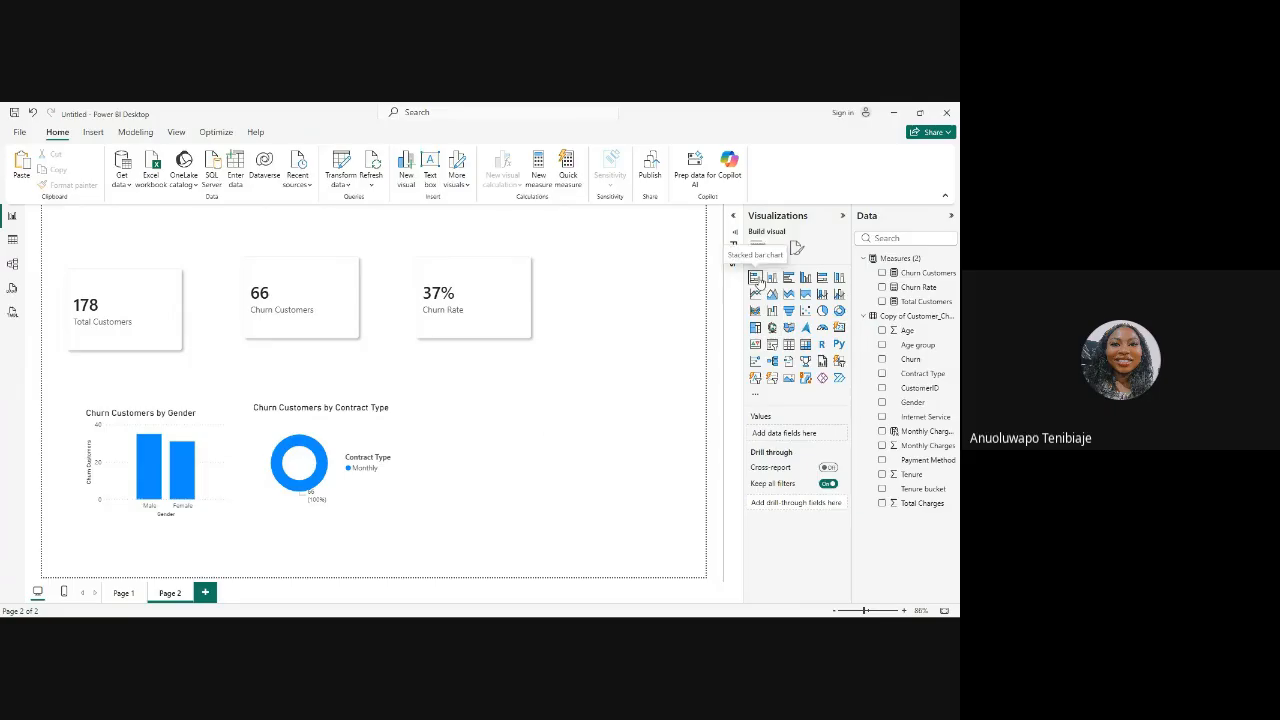
Step: Cross-filter the page by the Female column in the gender chart and clear that selection again
{"action": "left_click", "coordinate": [180, 490]}
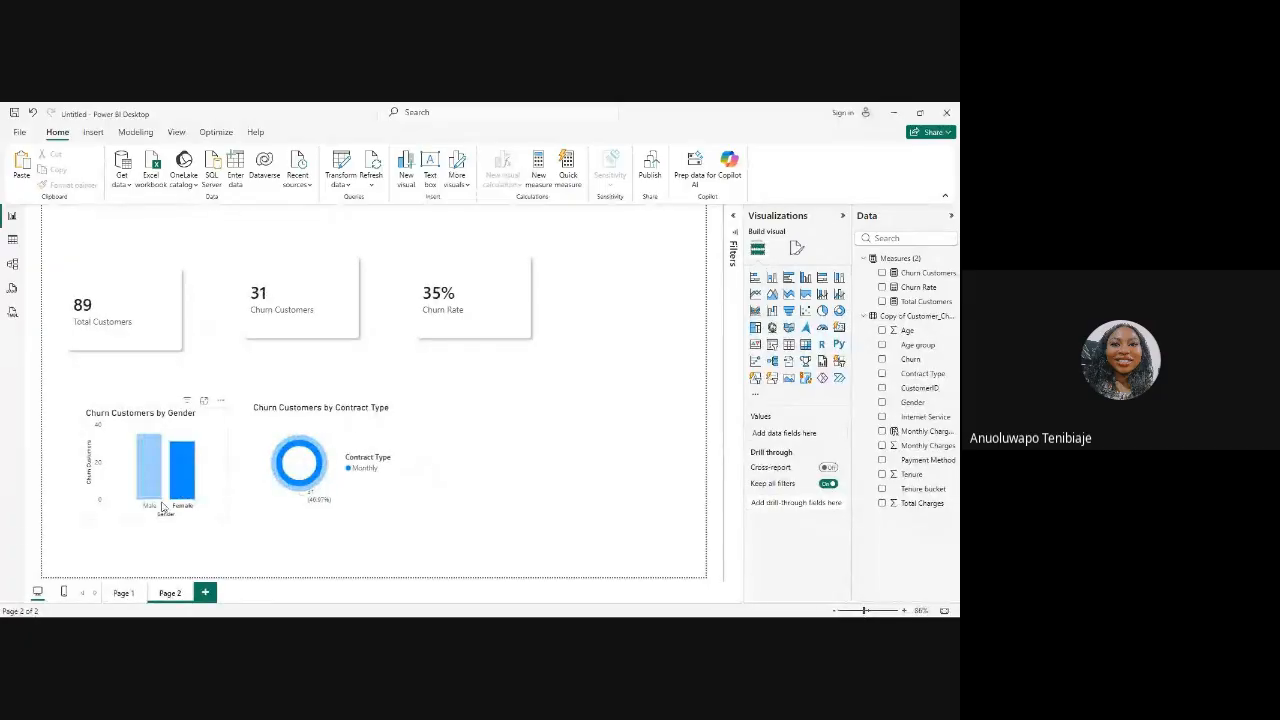
{"action": "left_click", "coordinate": [188, 486]}
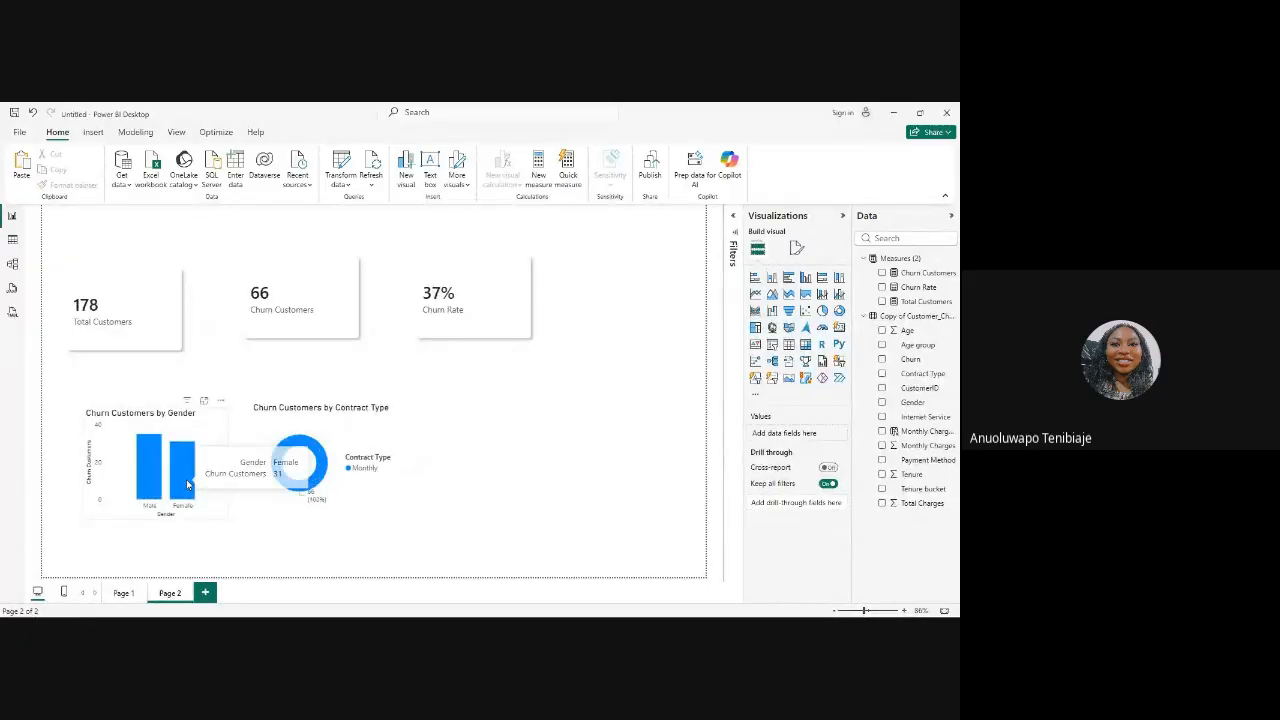
Step: Add a stacked bar chart of Churn Customers by Payment Method and place it to the right of the contract type donut
{"action": "left_click", "coordinate": [757, 278]}
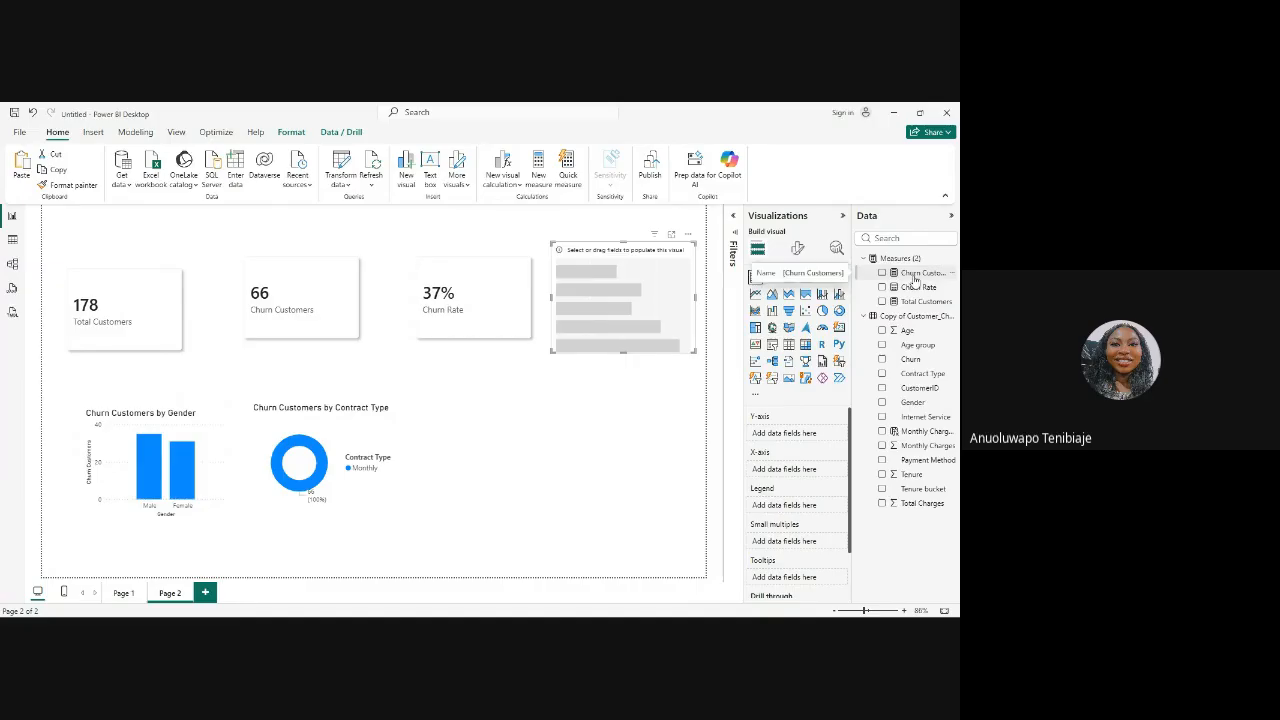
{"action": "left_click_drag", "start_coordinate": [913, 281], "coordinate": [814, 479]}
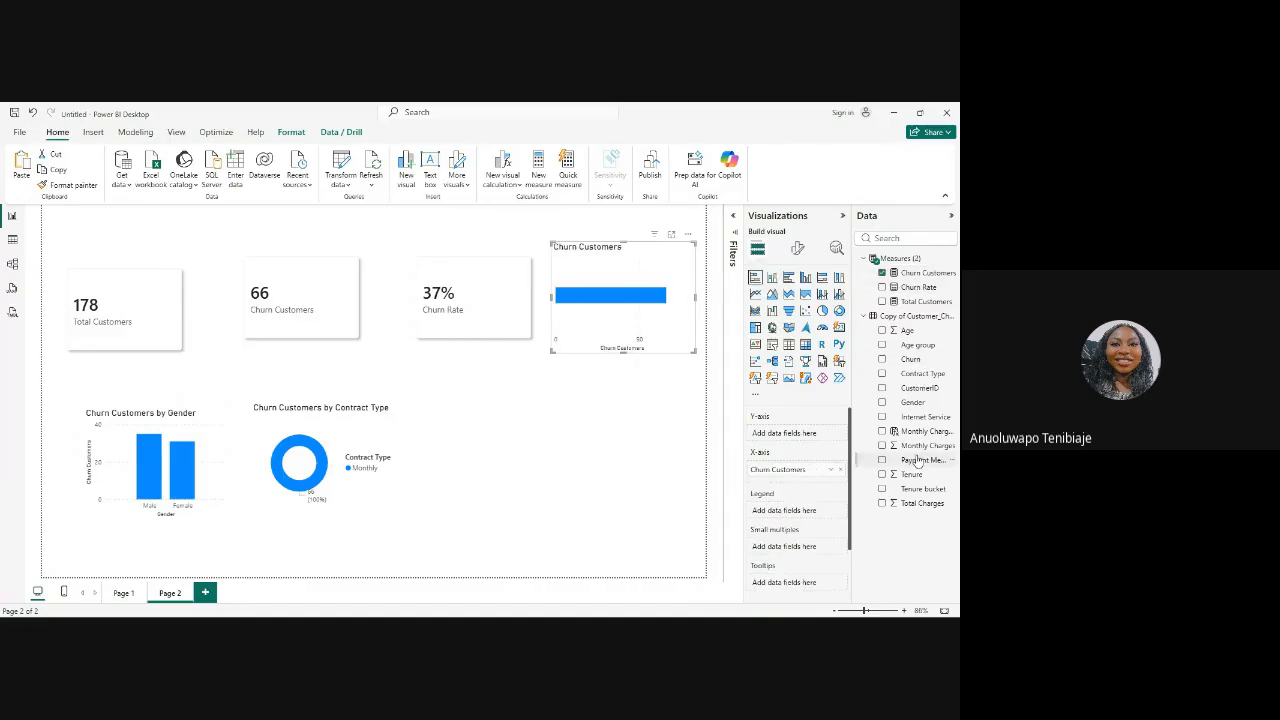
{"action": "left_click_drag", "start_coordinate": [917, 459], "coordinate": [816, 434]}
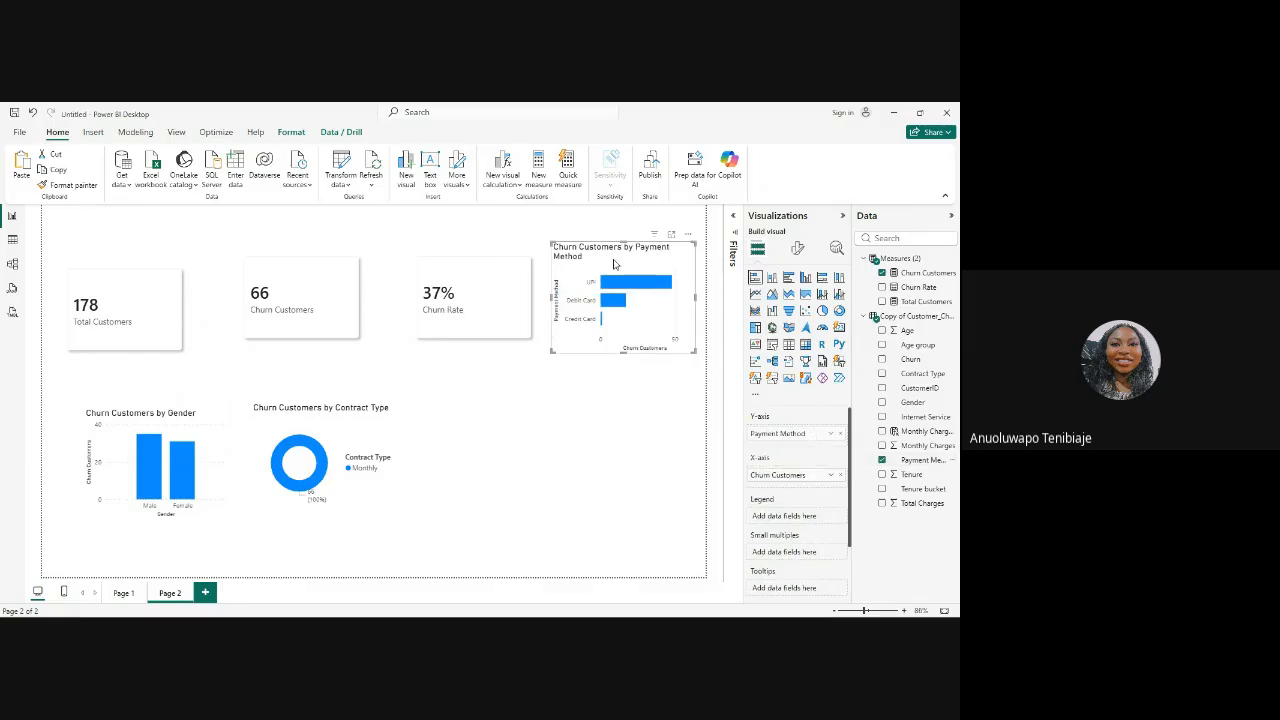
{"action": "left_click_drag", "start_coordinate": [614, 263], "coordinate": [514, 418]}
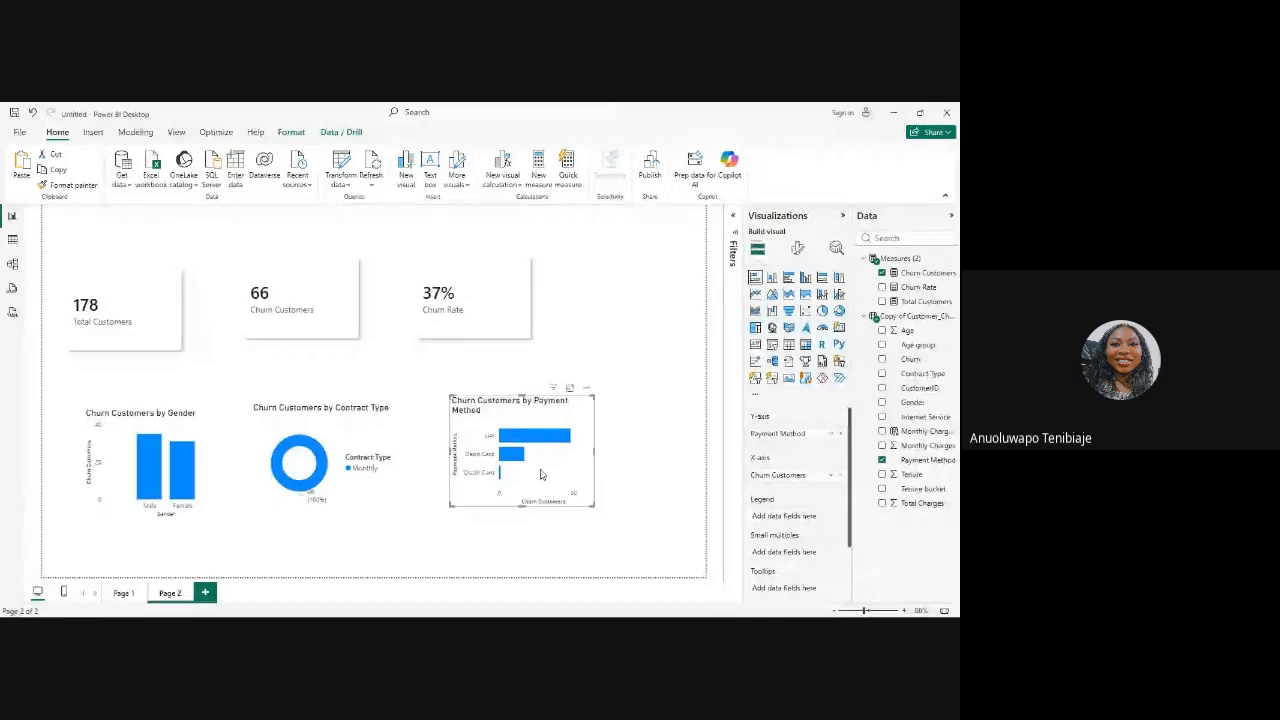
Step: Move the payment method bar chart up to the right of the Churn Rate card and deselect it
{"action": "mouse_move", "coordinate": [514, 456]}
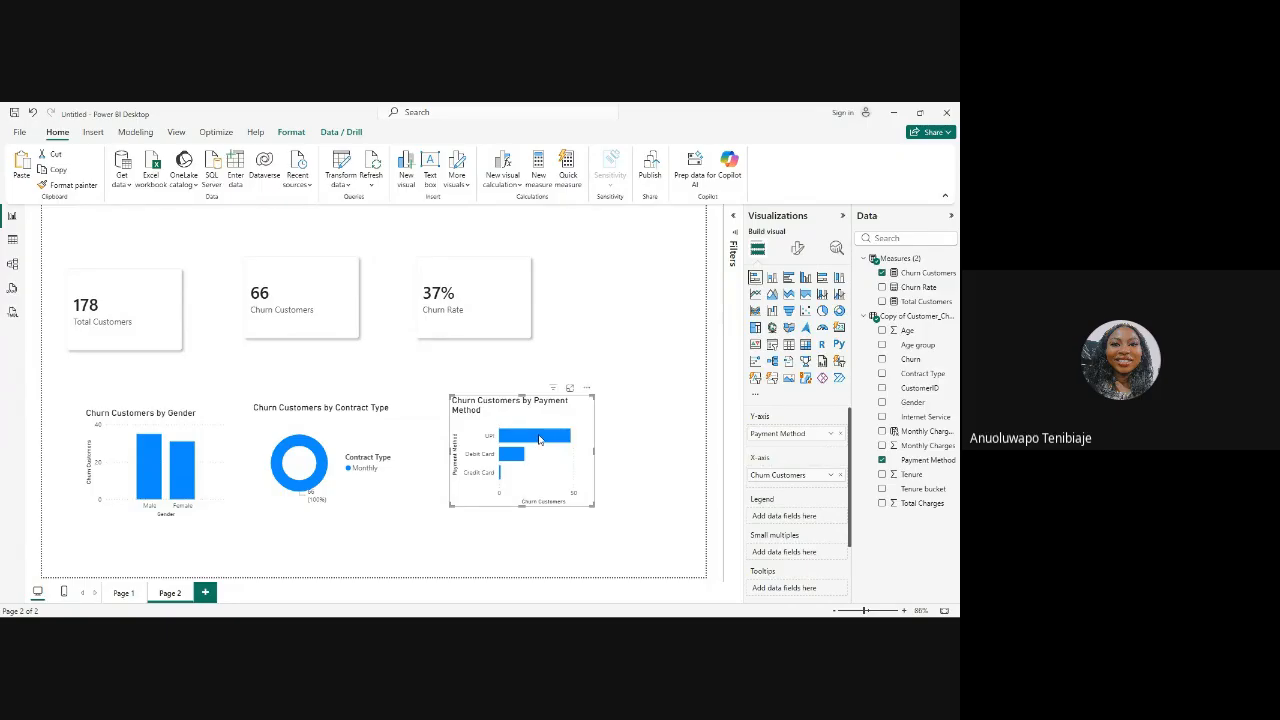
{"action": "mouse_move", "coordinate": [540, 438]}
{"action": "left_click_drag", "start_coordinate": [536, 460], "coordinate": [645, 321]}
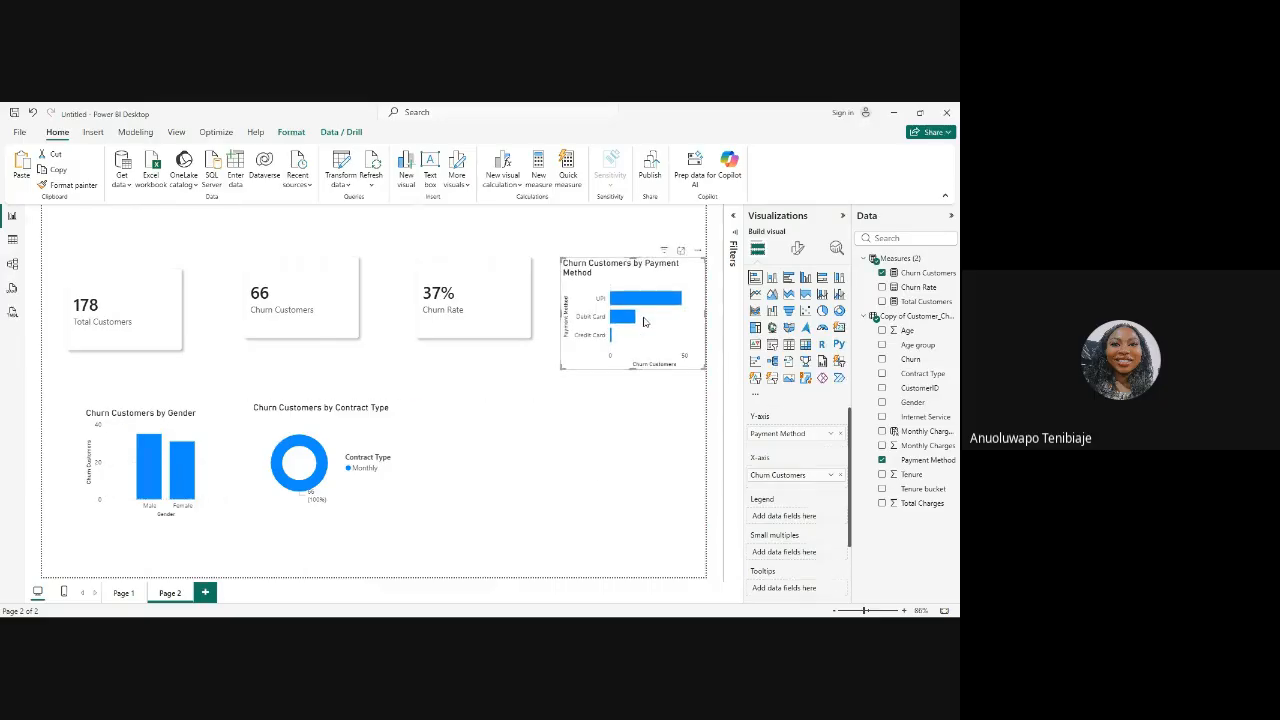
{"action": "left_click", "coordinate": [592, 450]}
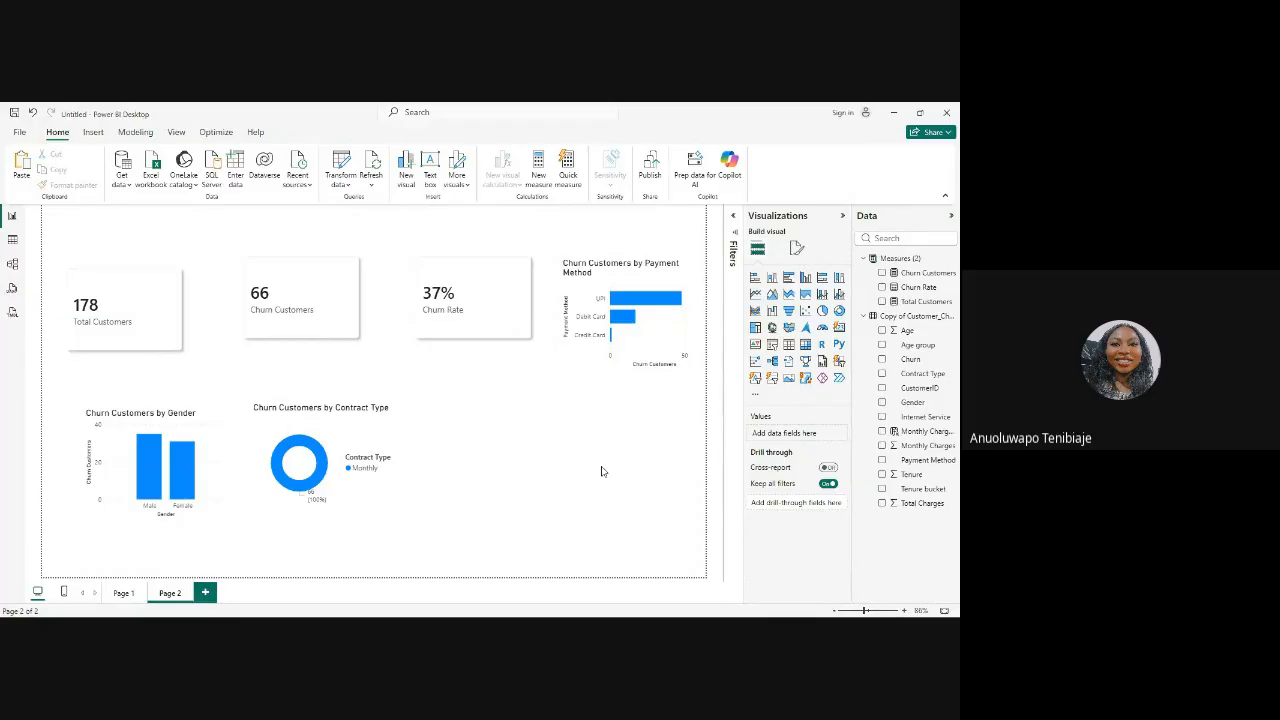
Step: Add a stacked bar chart of Churn Customers by Age group, spaced slightly to the right of the contract type donut
{"action": "left_click", "coordinate": [755, 278]}
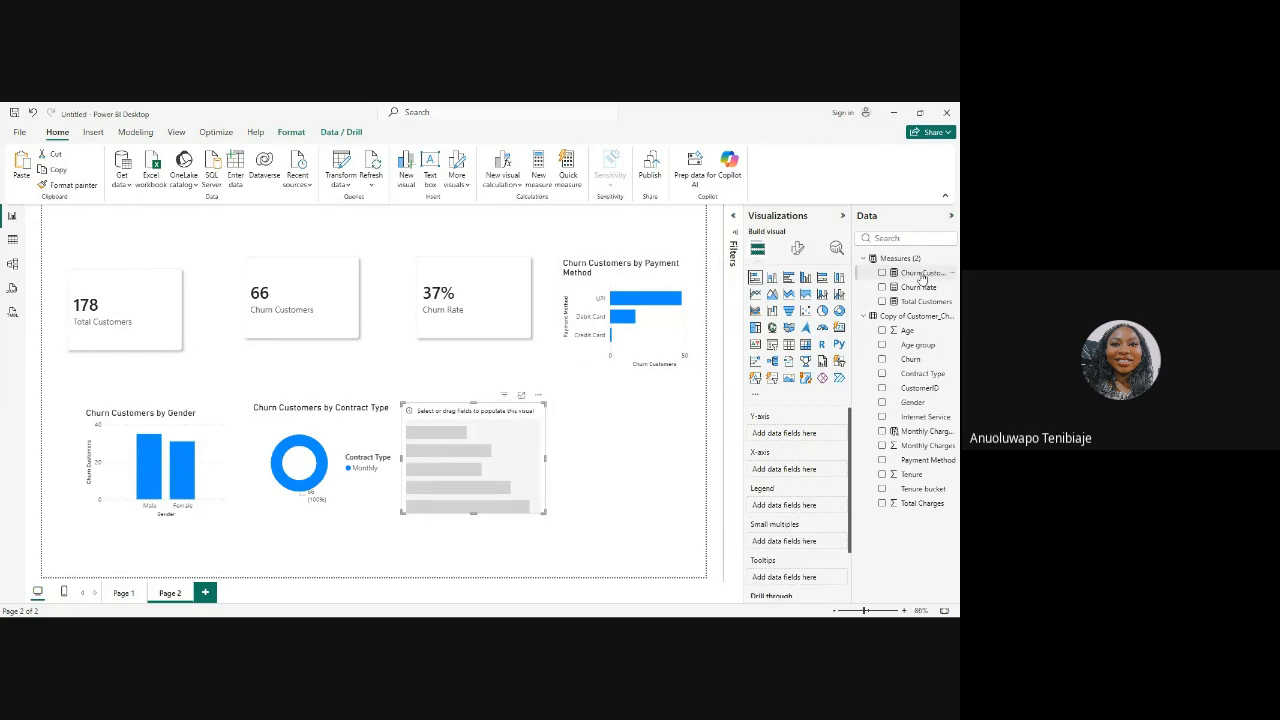
{"action": "left_click_drag", "start_coordinate": [922, 278], "coordinate": [826, 472]}
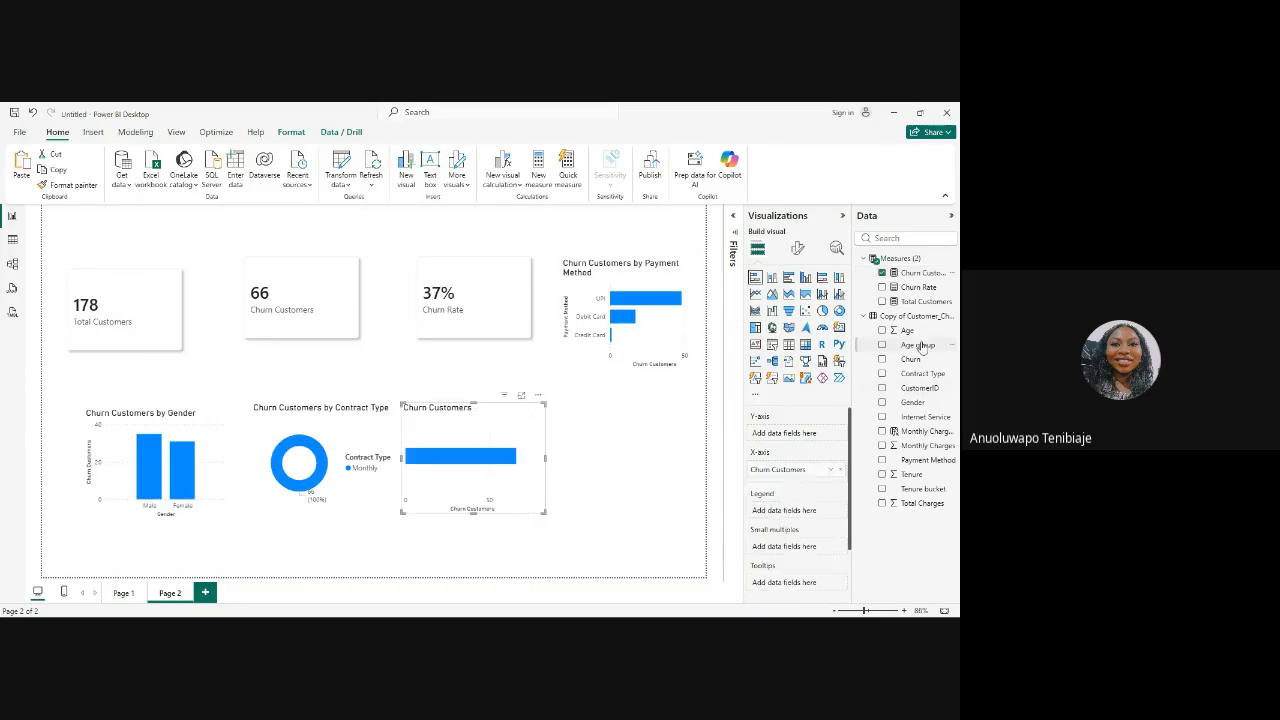
{"action": "left_click_drag", "start_coordinate": [921, 347], "coordinate": [808, 436]}
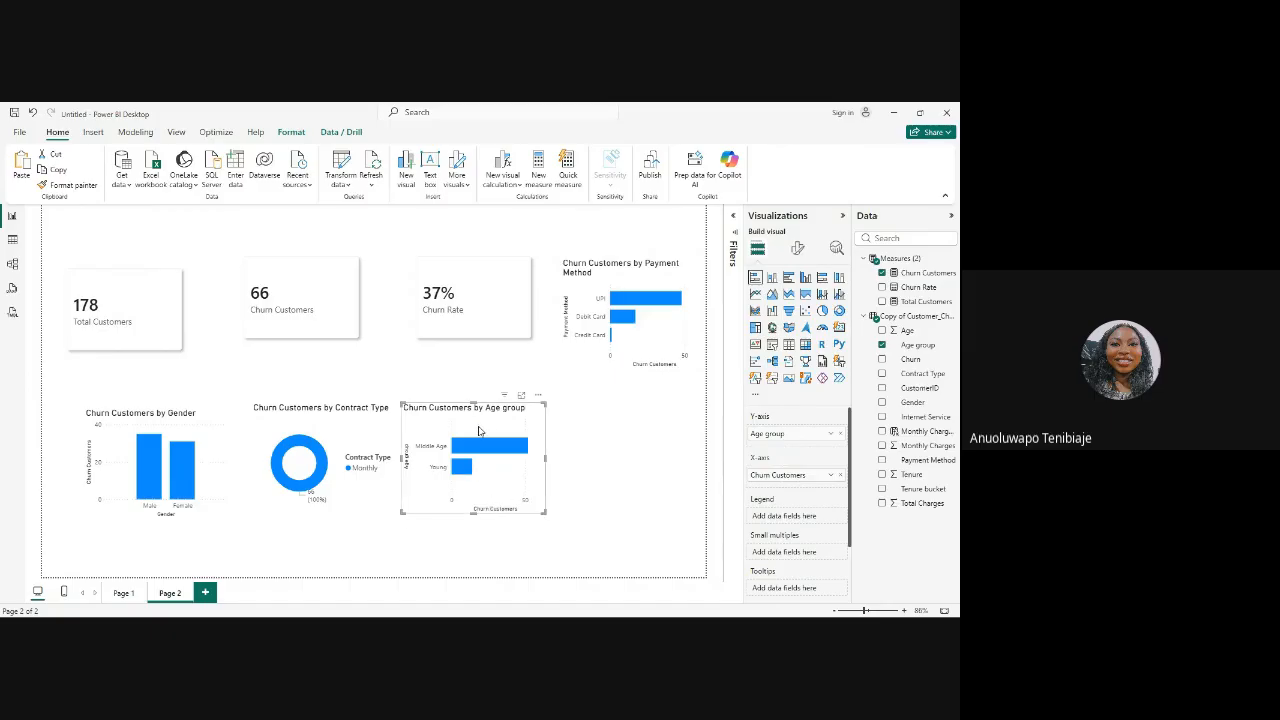
{"action": "left_click_drag", "start_coordinate": [480, 432], "coordinate": [508, 427]}
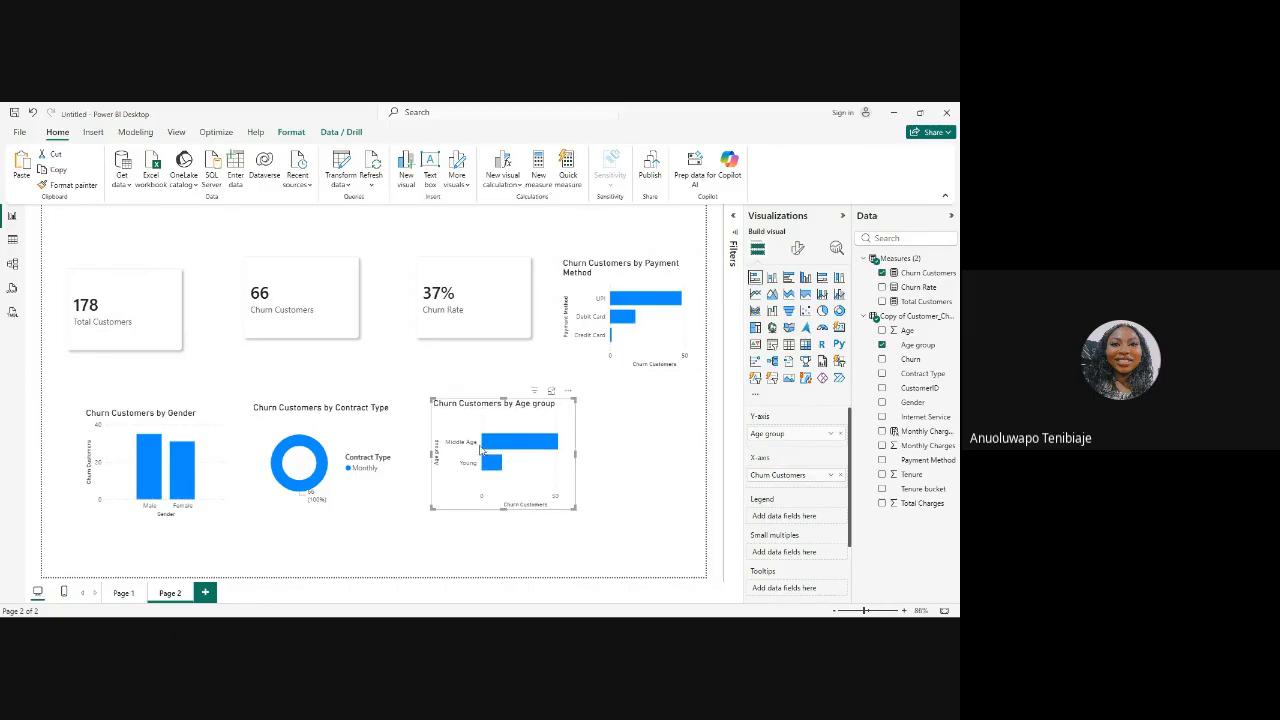
Step: Examine the Age group column's filter options and rows in the table data, and return to the report to check the age group and contract type charts
{"action": "mouse_move", "coordinate": [516, 446]}
{"action": "left_click", "coordinate": [13, 240]}
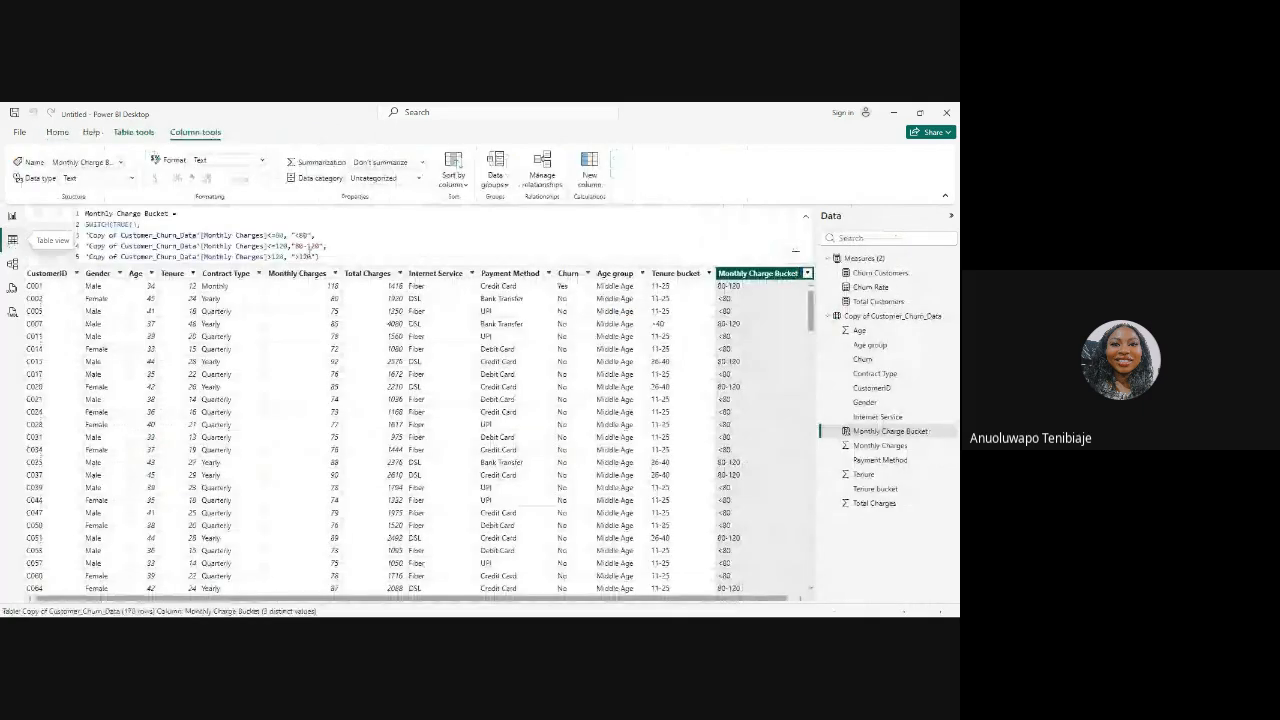
{"action": "left_click", "coordinate": [642, 273]}
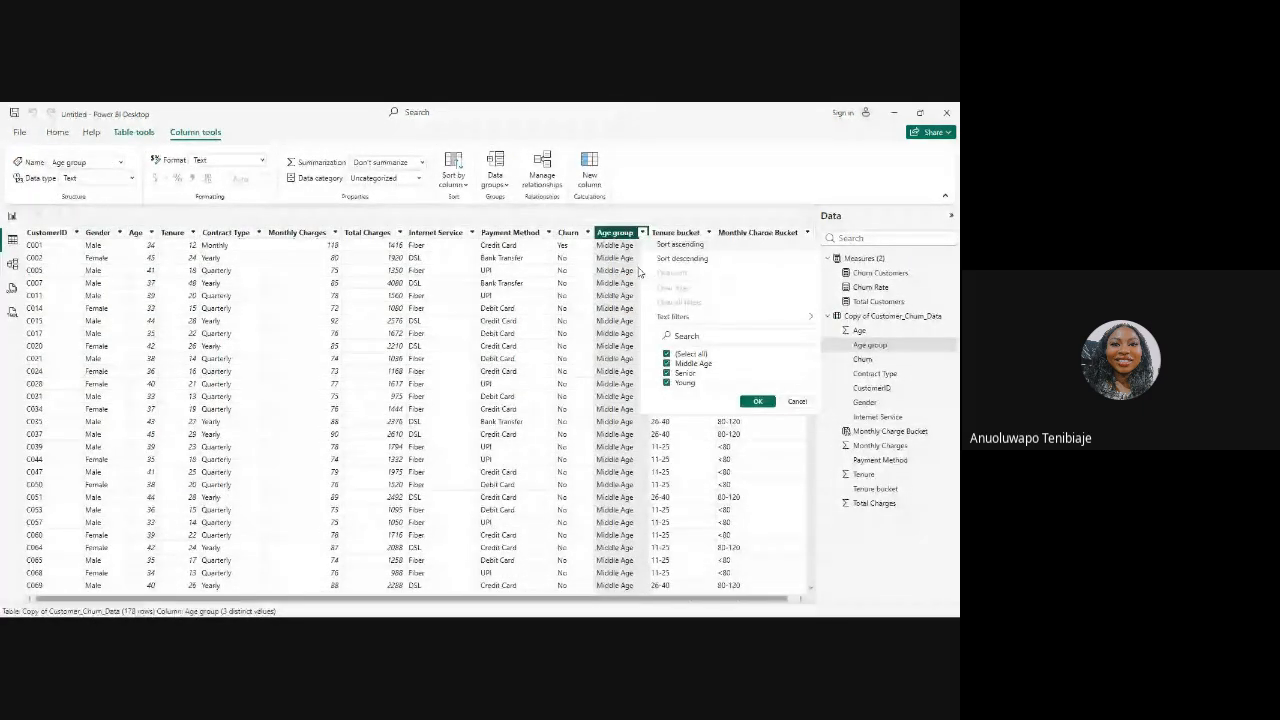
{"action": "left_click", "coordinate": [756, 402]}
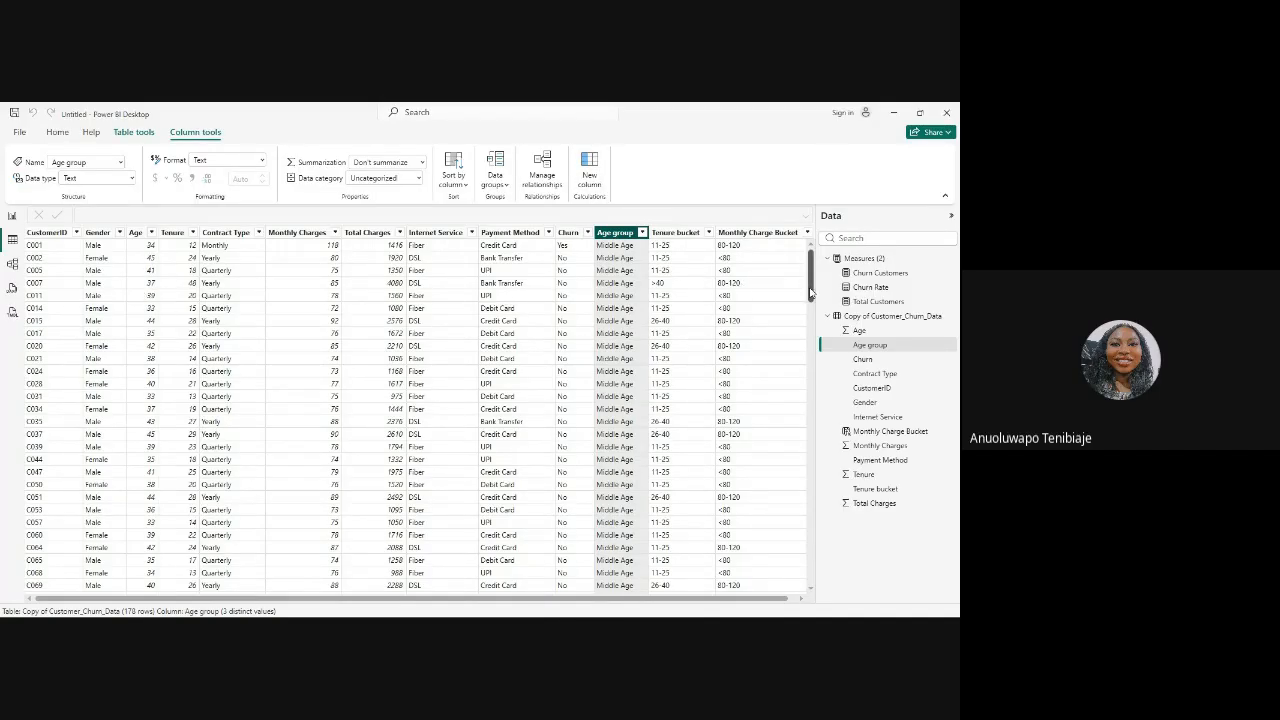
{"action": "left_click_drag", "start_coordinate": [811, 292], "coordinate": [811, 540]}
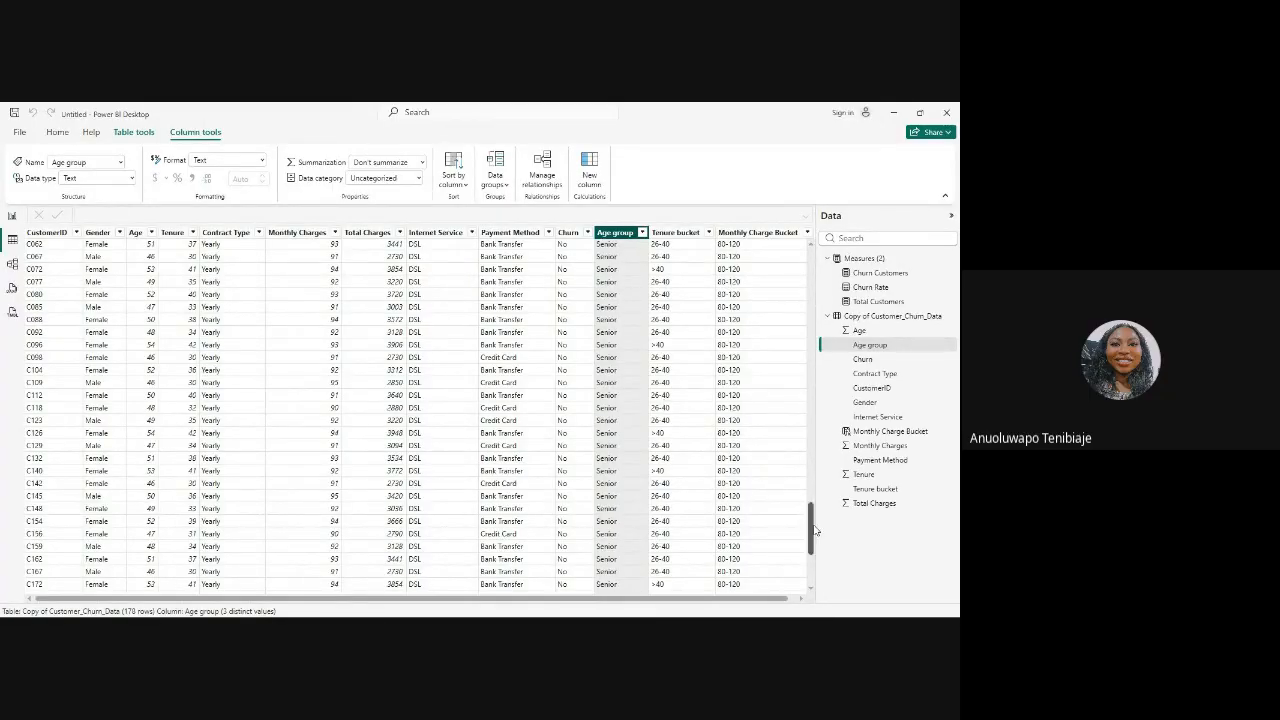
{"action": "left_click_drag", "start_coordinate": [812, 530], "coordinate": [812, 567]}
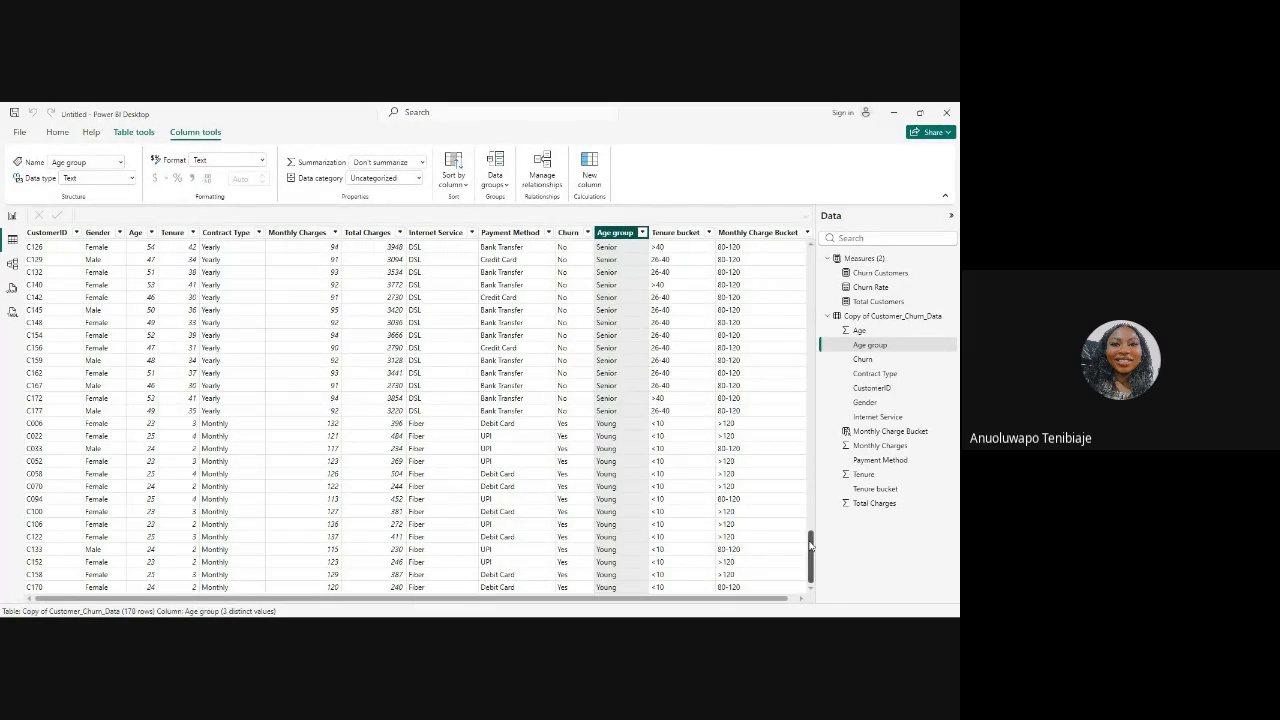
{"action": "left_click_drag", "start_coordinate": [811, 545], "coordinate": [713, 288]}
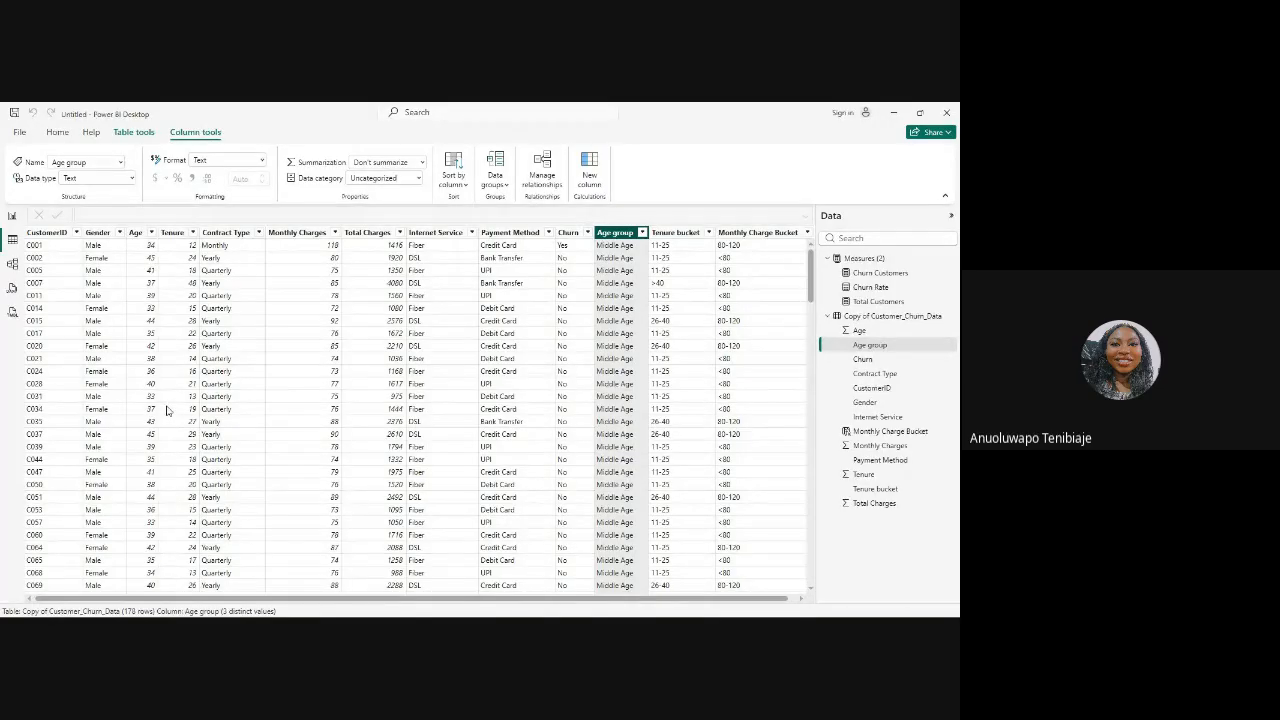
{"action": "left_click", "coordinate": [12, 216]}
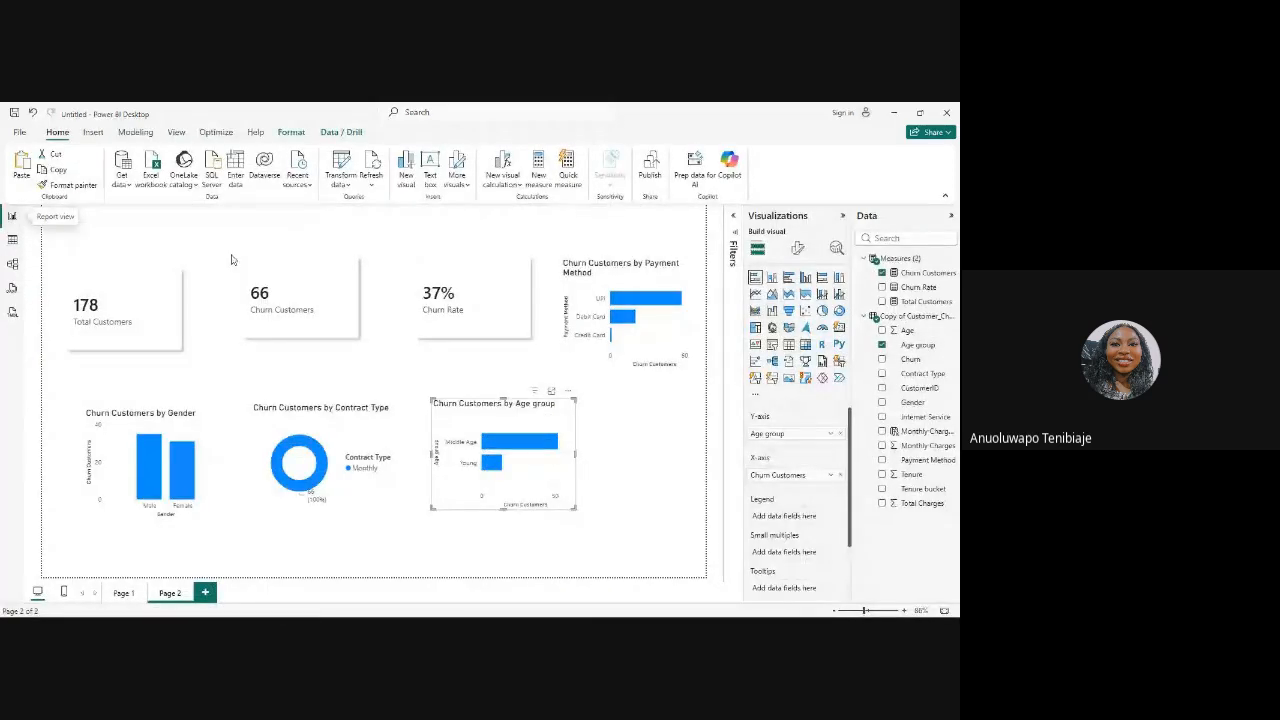
{"action": "mouse_move", "coordinate": [530, 449]}
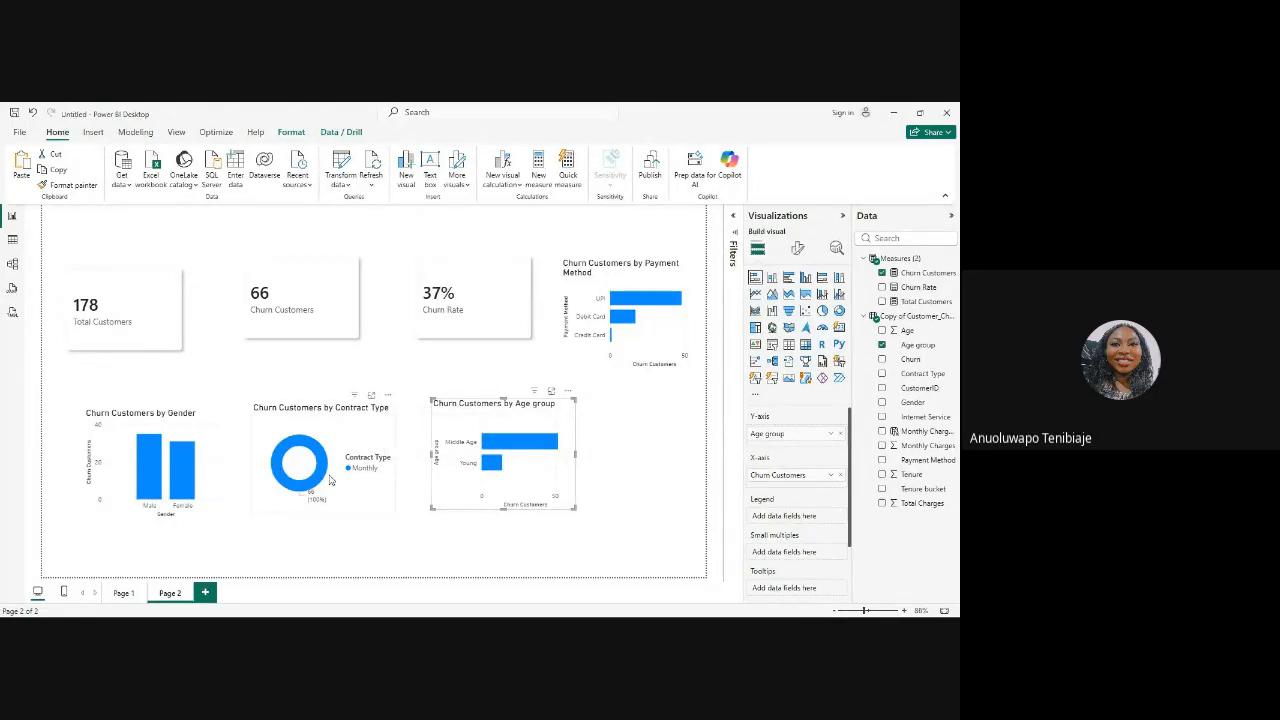
{"action": "mouse_move", "coordinate": [318, 480]}
{"action": "mouse_move", "coordinate": [509, 444]}
{"action": "left_click", "coordinate": [601, 456]}
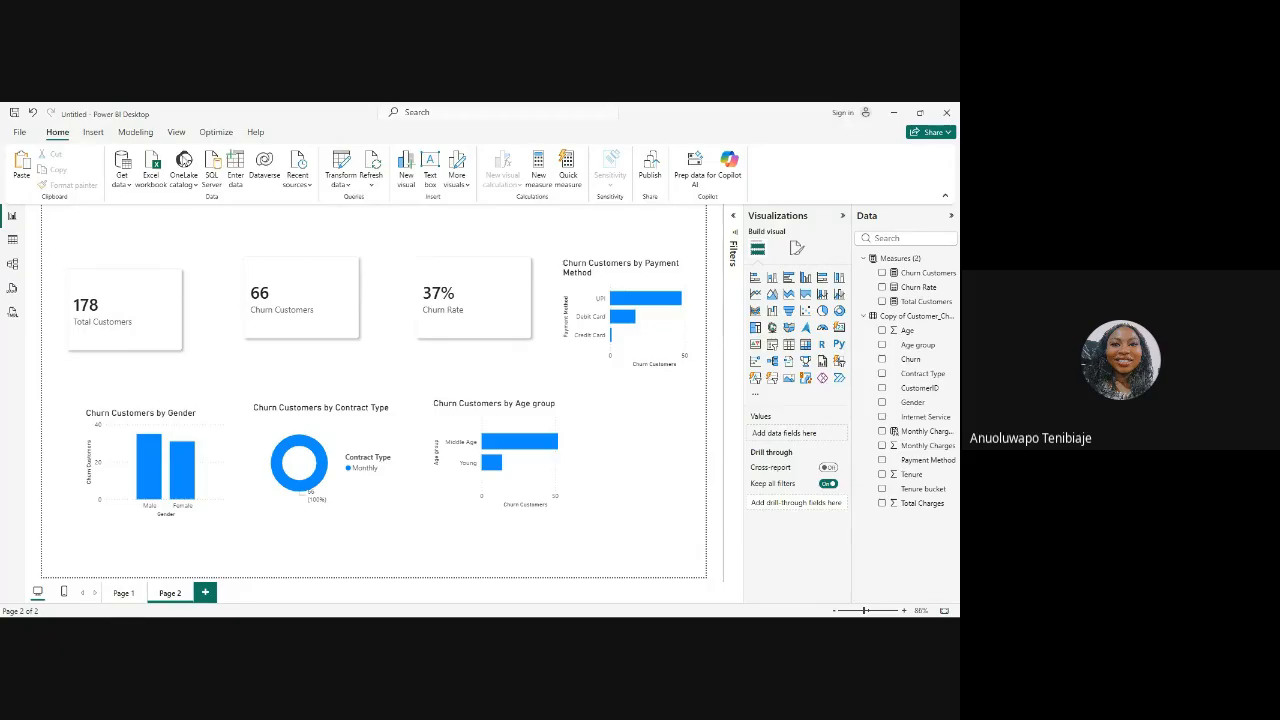
{"action": "left_click", "coordinate": [178, 134]}
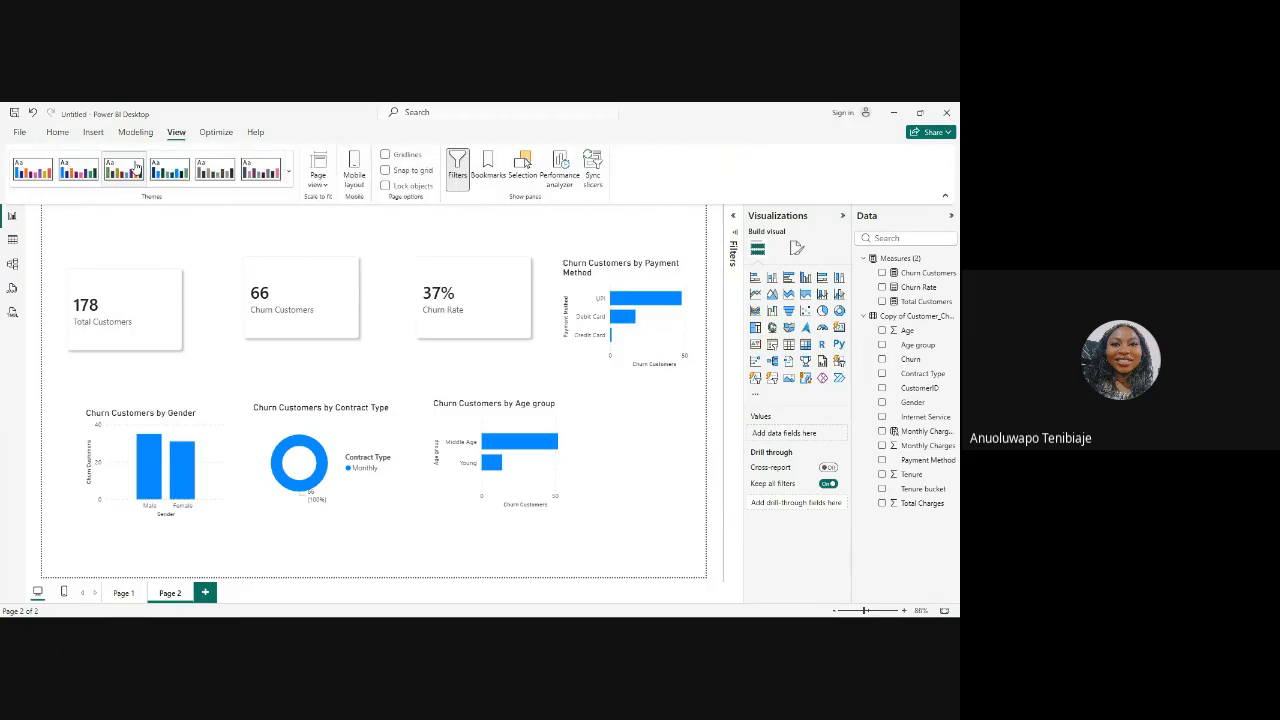
{"action": "left_click", "coordinate": [290, 178]}
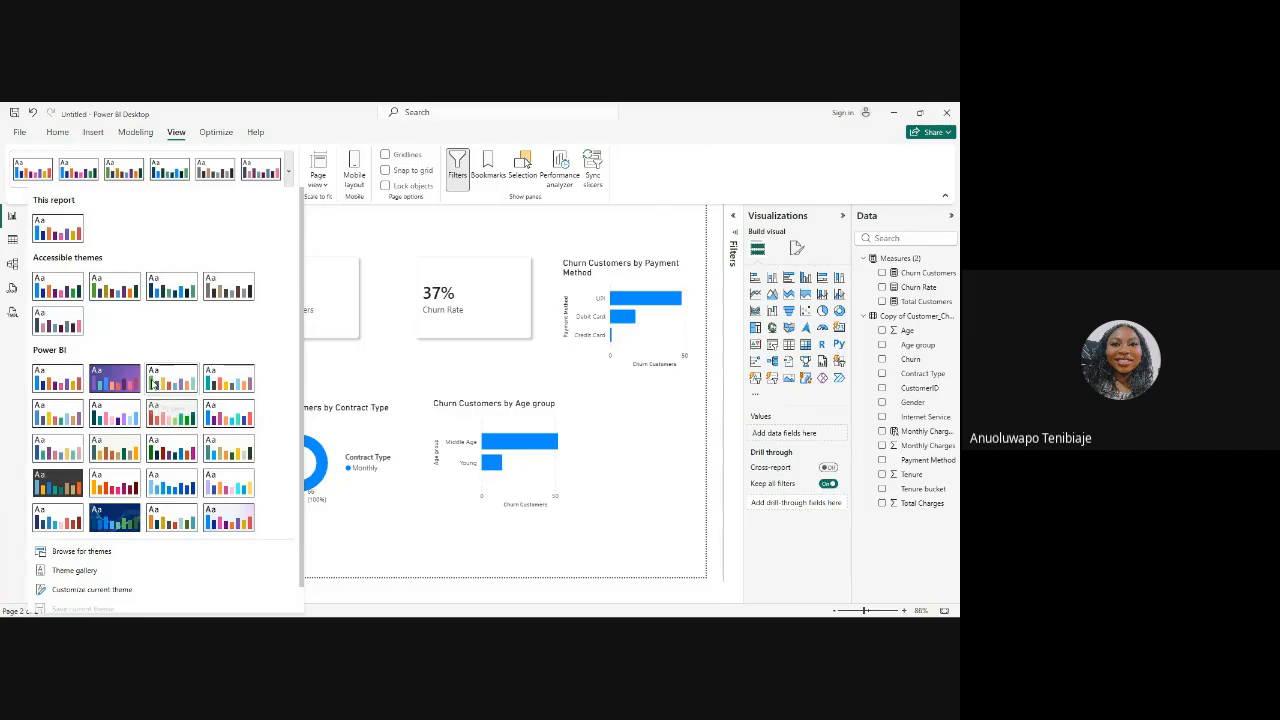
{"action": "left_click", "coordinate": [335, 376]}
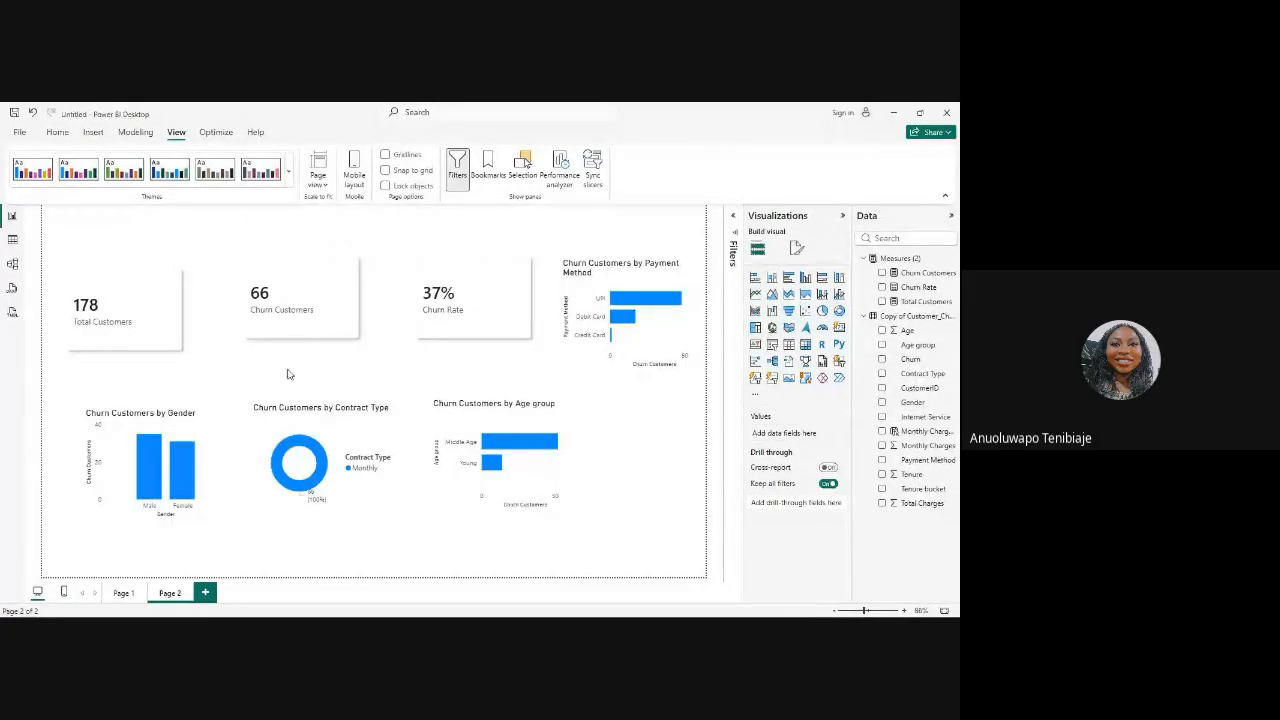
Step: Align the Churn Customers and Churn Rate cards with the Total Customers card, and move the payment method chart down beside the age group chart
{"action": "left_click", "coordinate": [295, 309]}
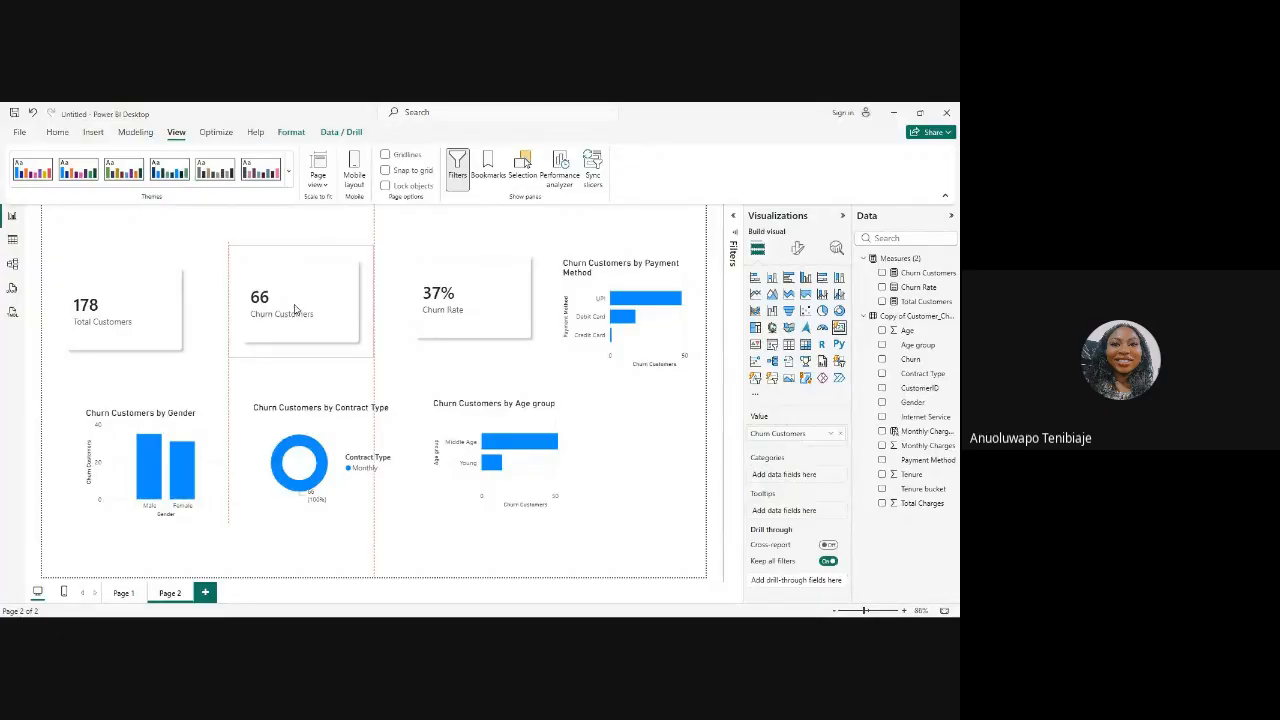
{"action": "left_click", "coordinate": [469, 309]}
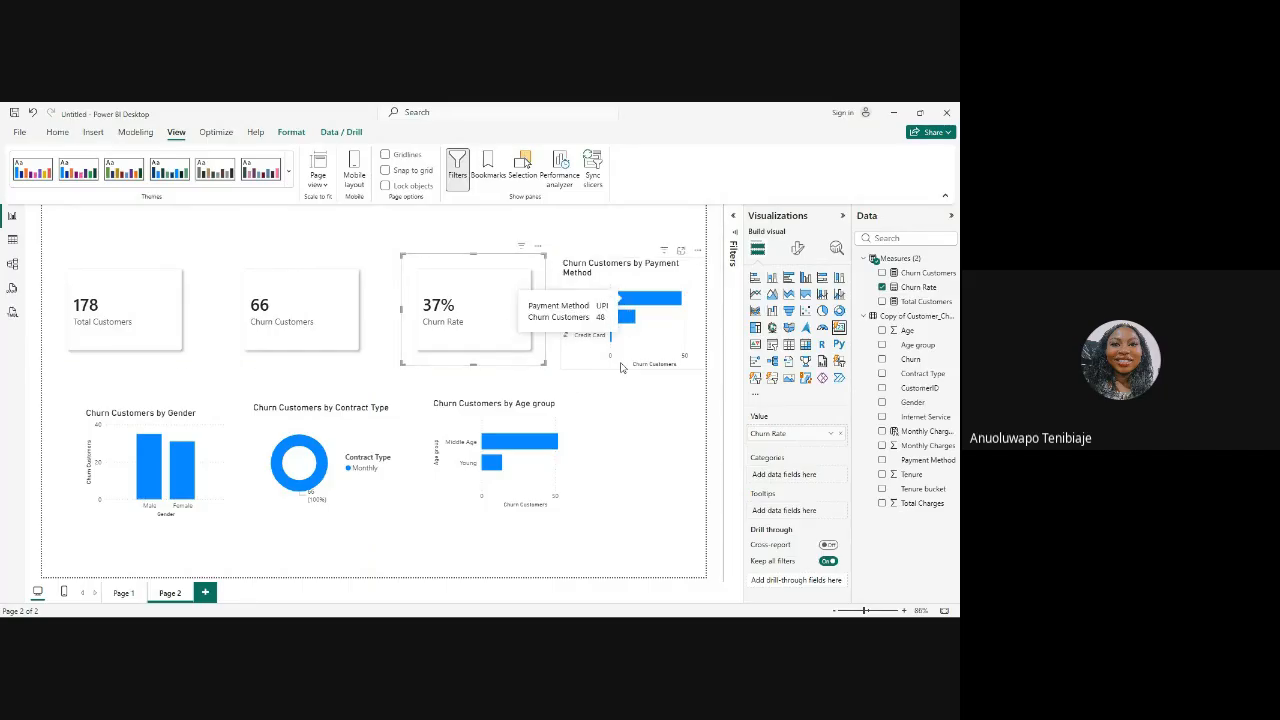
{"action": "left_click_drag", "start_coordinate": [615, 318], "coordinate": [618, 422]}
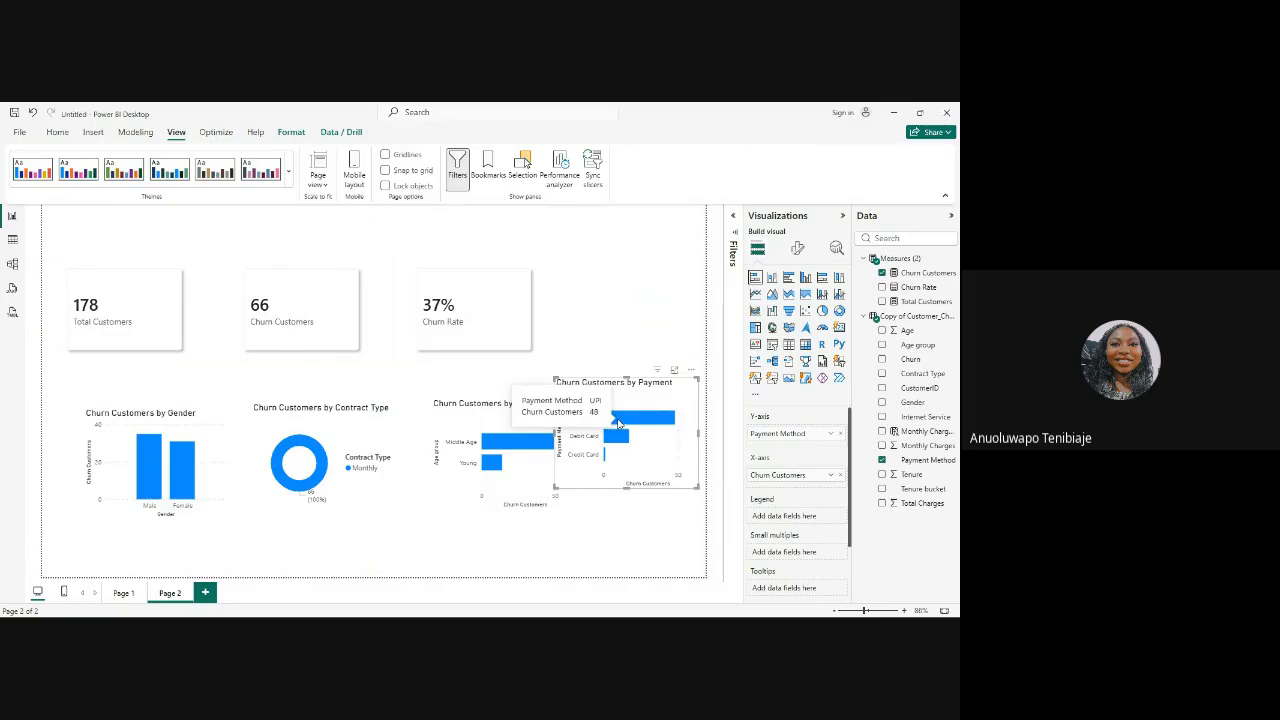
{"action": "left_click_drag", "start_coordinate": [618, 422], "coordinate": [624, 440]}
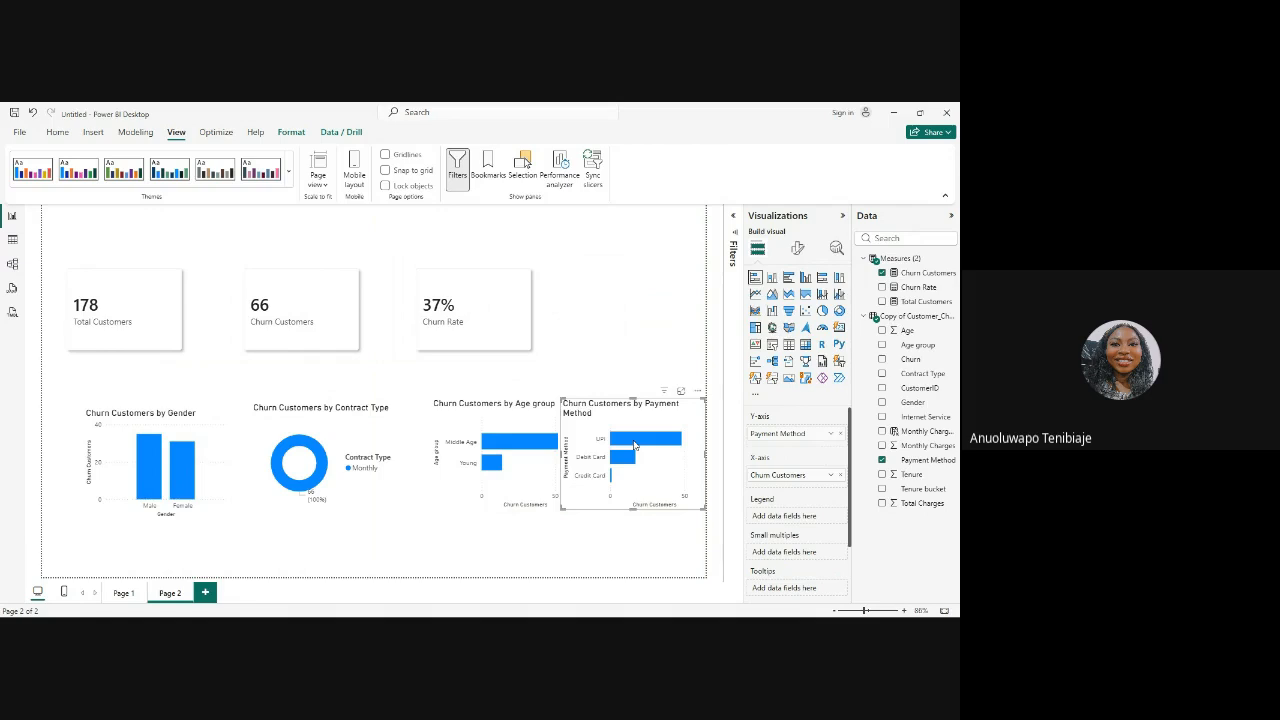
{"action": "left_click_drag", "start_coordinate": [636, 442], "coordinate": [672, 443]}
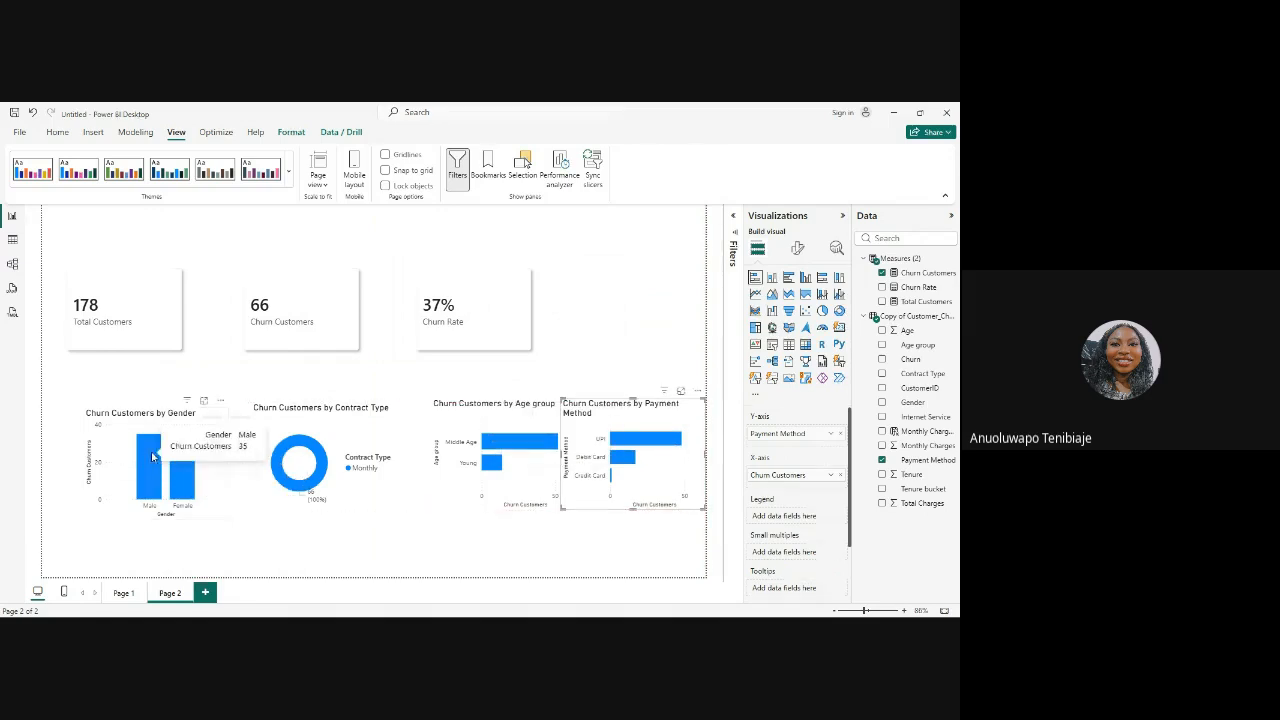
Step: Line up the gender, contract type, age group and payment method charts in one evenly spaced row below the cards
{"action": "left_click_drag", "start_coordinate": [153, 457], "coordinate": [131, 452]}
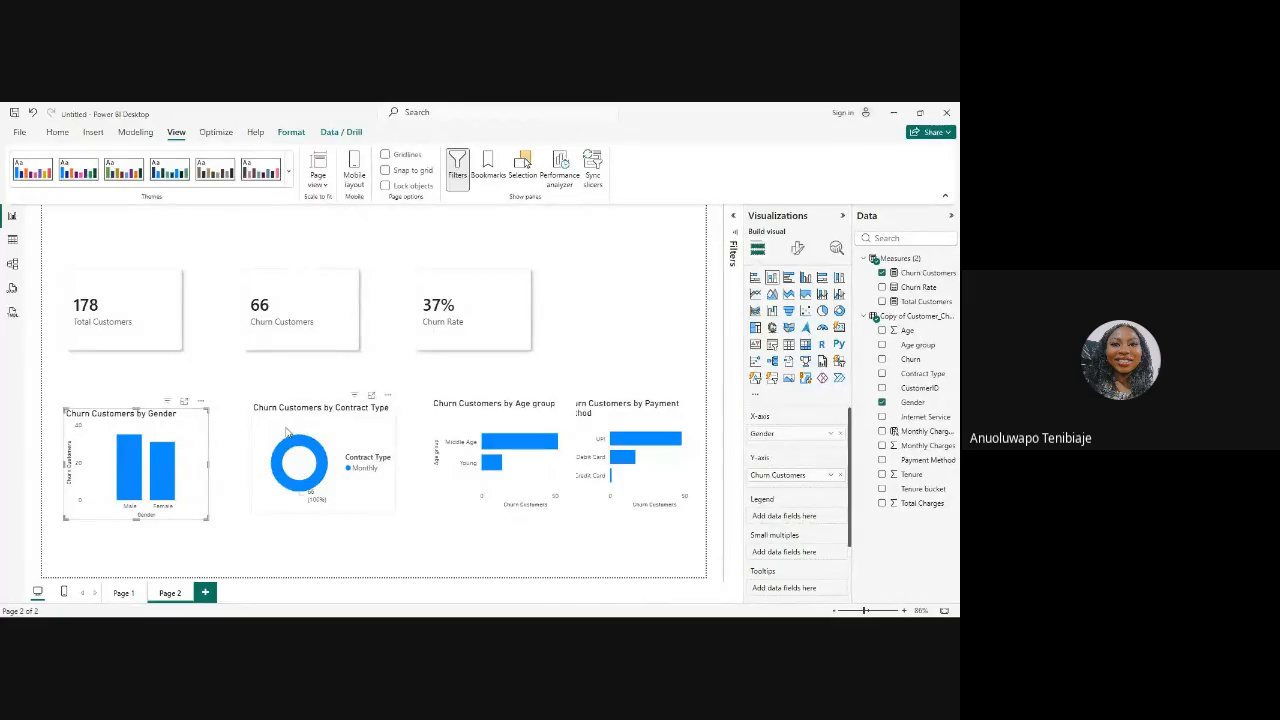
{"action": "left_click_drag", "start_coordinate": [290, 430], "coordinate": [268, 434]}
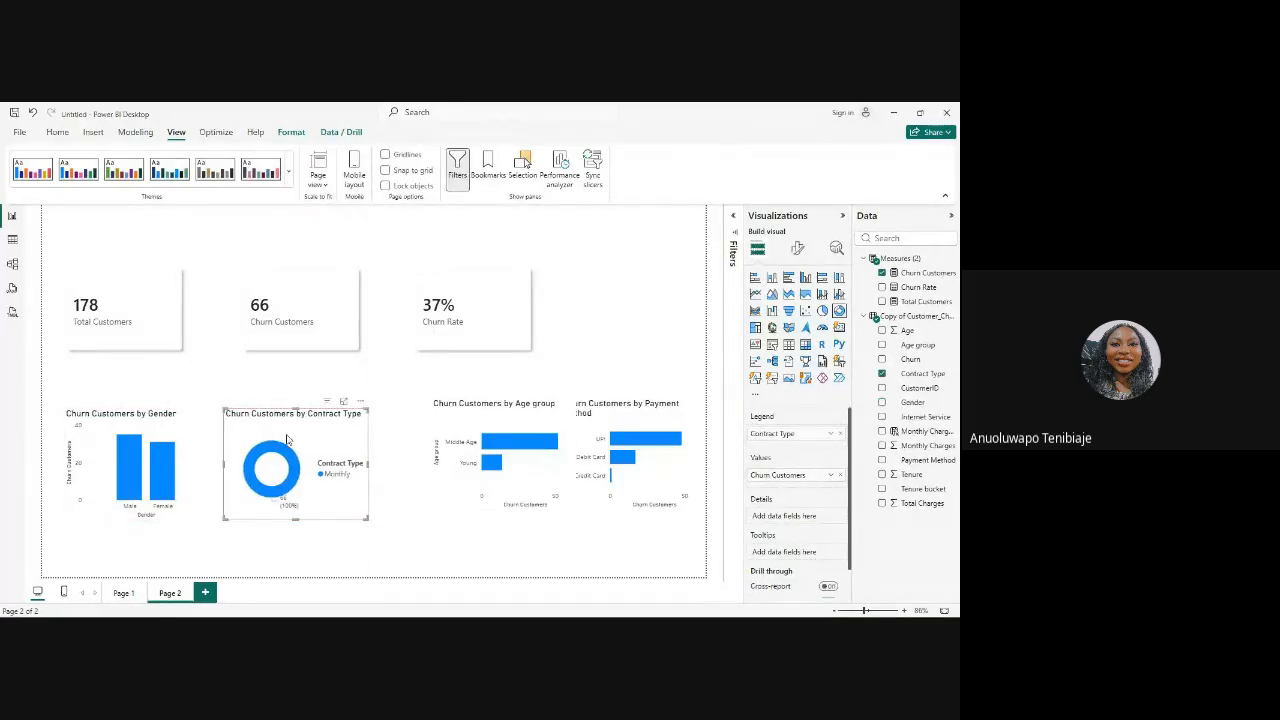
{"action": "left_click_drag", "start_coordinate": [490, 421], "coordinate": [449, 429]}
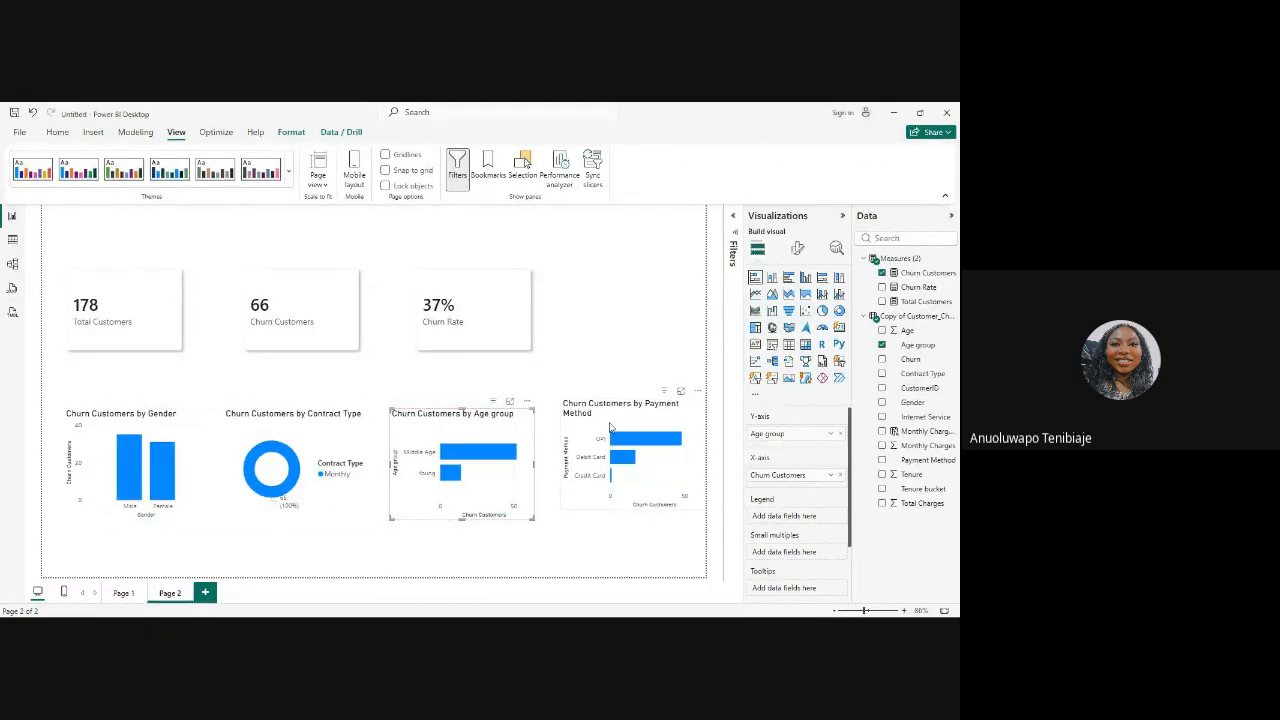
{"action": "left_click_drag", "start_coordinate": [612, 436], "coordinate": [604, 437]}
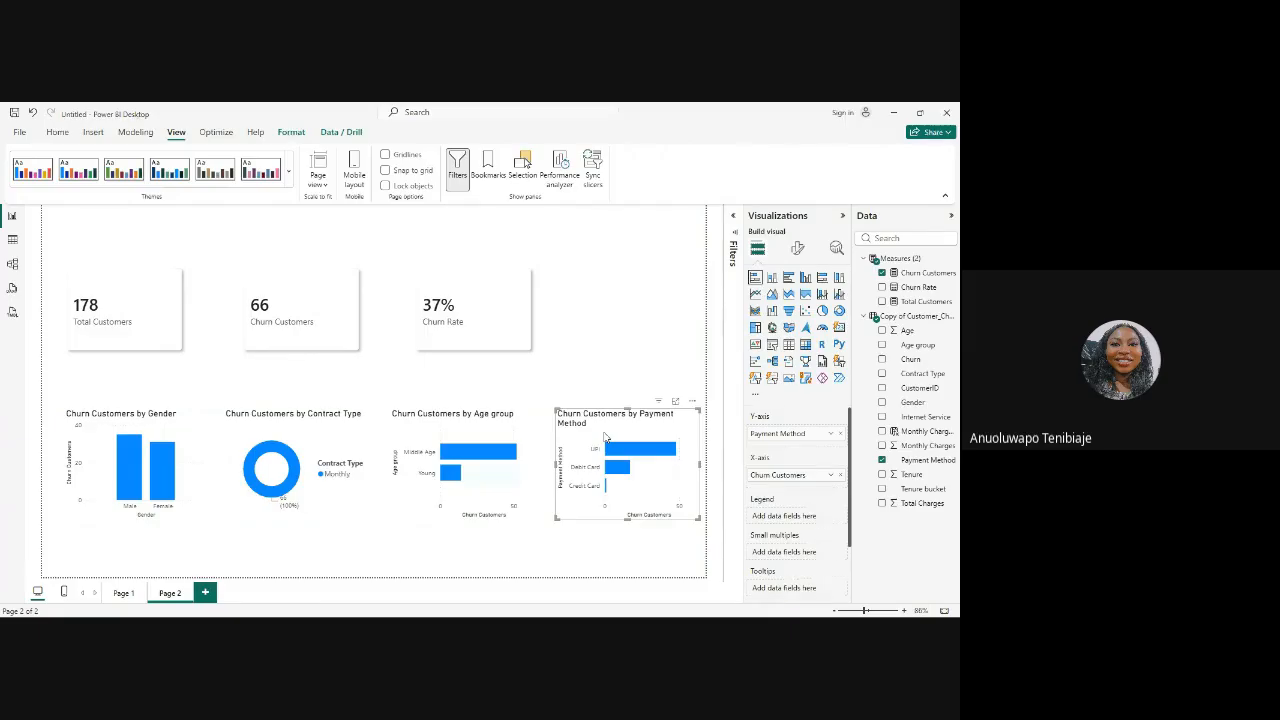
Step: Move the Total Customers, Churn Customers and Churn Rate cards down together in line, closer to the chart row, and deselect them
{"action": "left_click", "coordinate": [133, 320]}
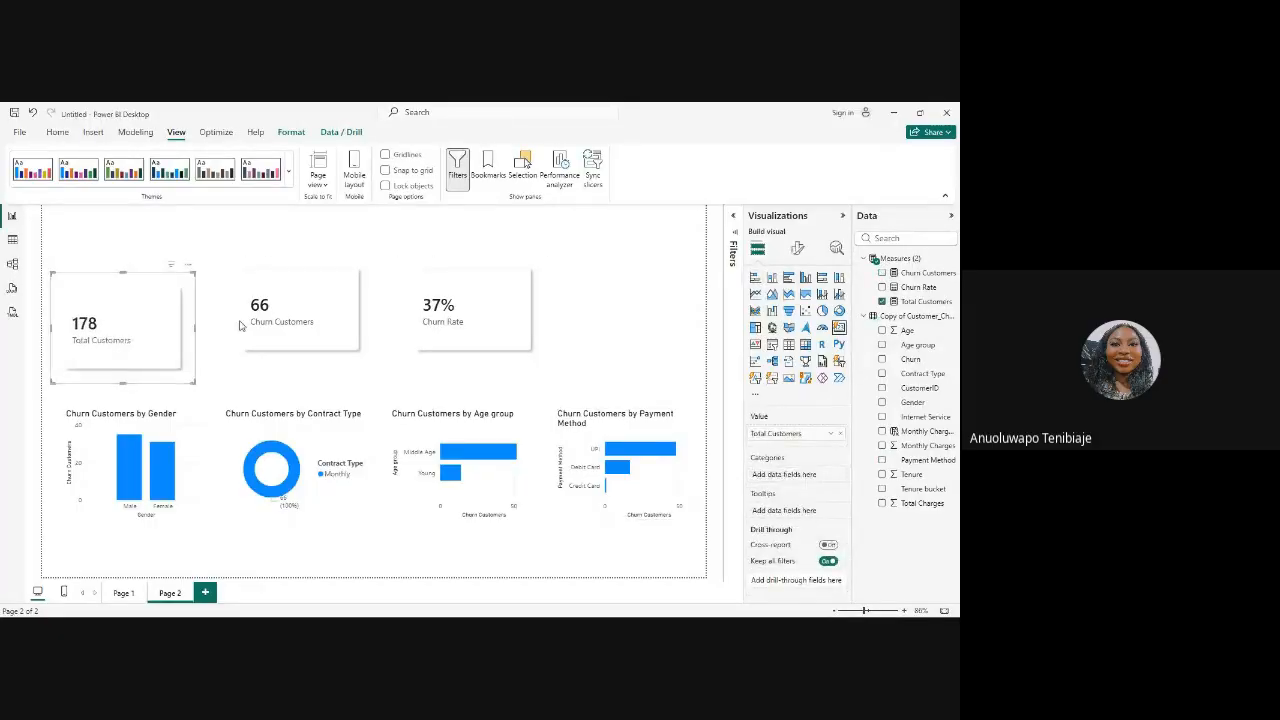
{"action": "left_click", "coordinate": [285, 320]}
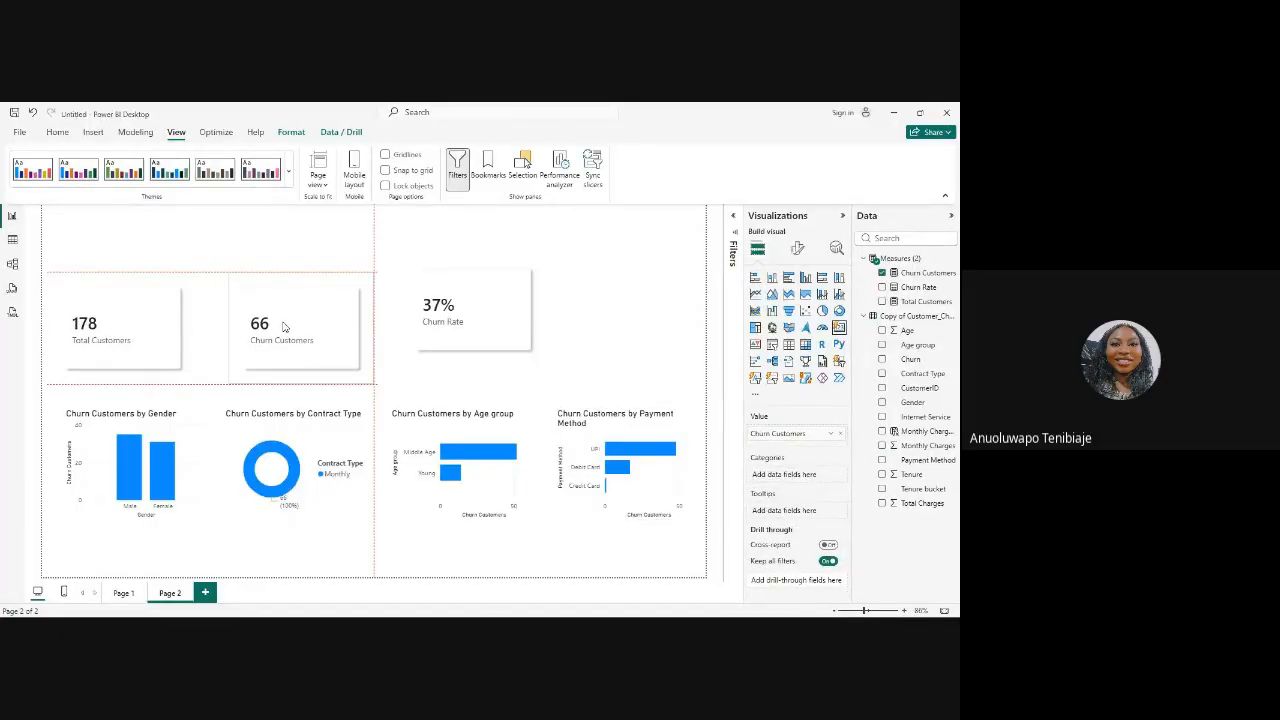
{"action": "left_click", "coordinate": [467, 320]}
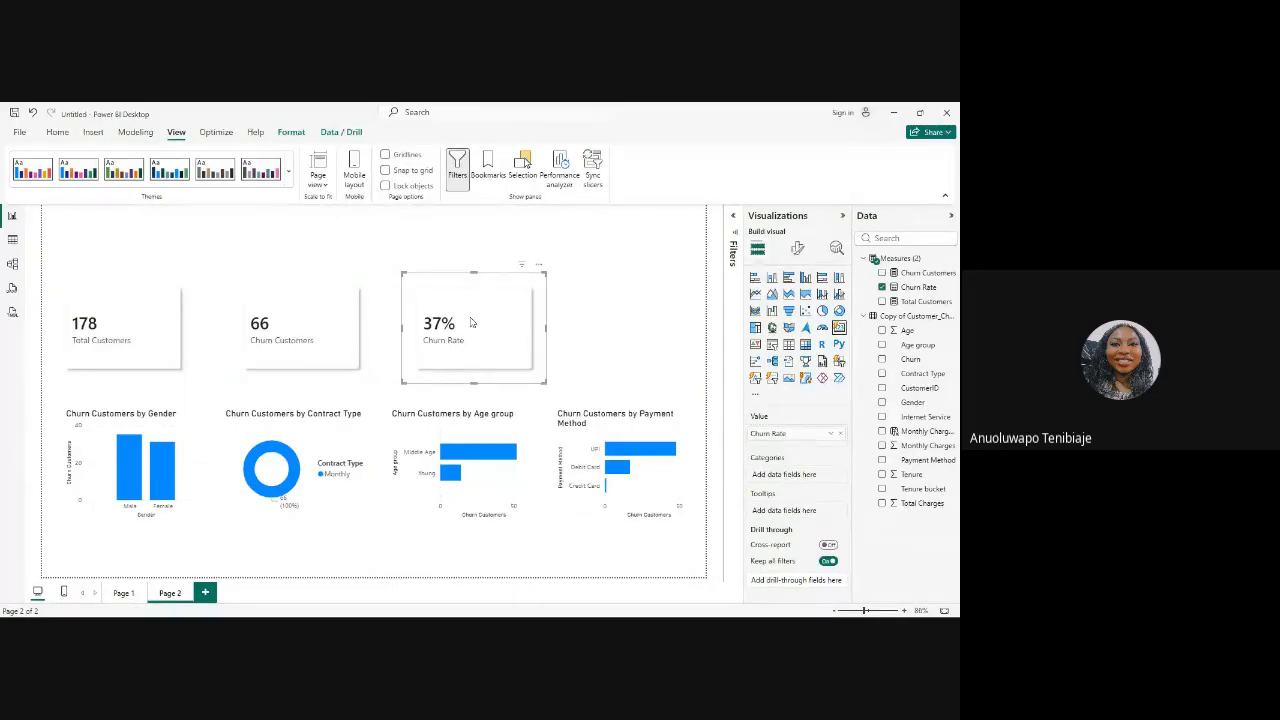
{"action": "left_click", "coordinate": [577, 334]}
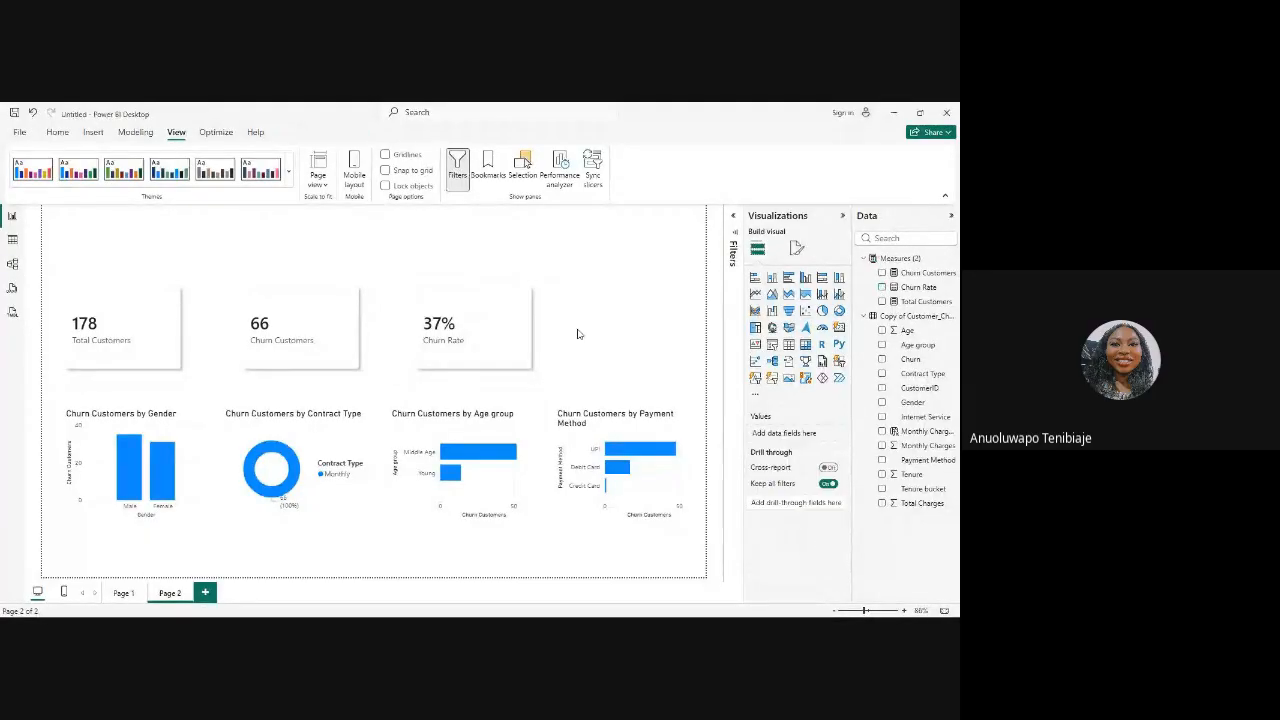
Step: Insert a rectangle and stretch it above the KPI cards as a header banner from the page's left margin to above the Churn Rate card
{"action": "left_click", "coordinate": [57, 133]}
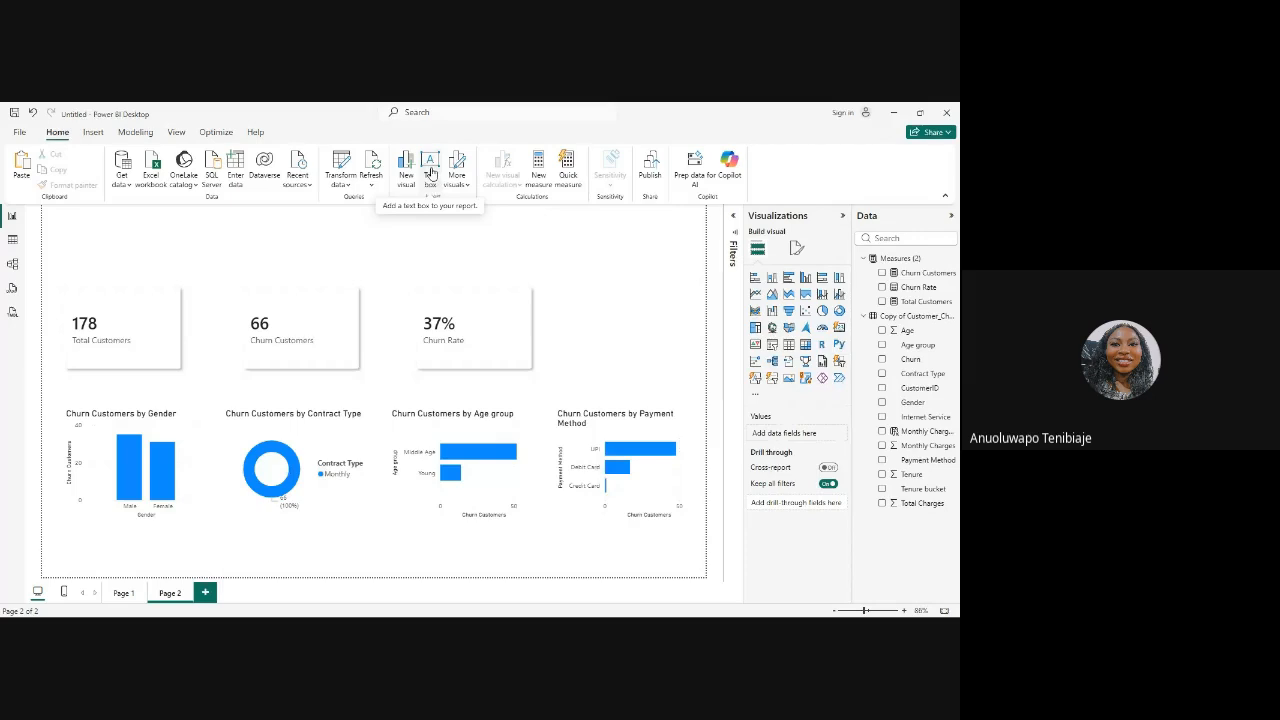
{"action": "left_click", "coordinate": [93, 133]}
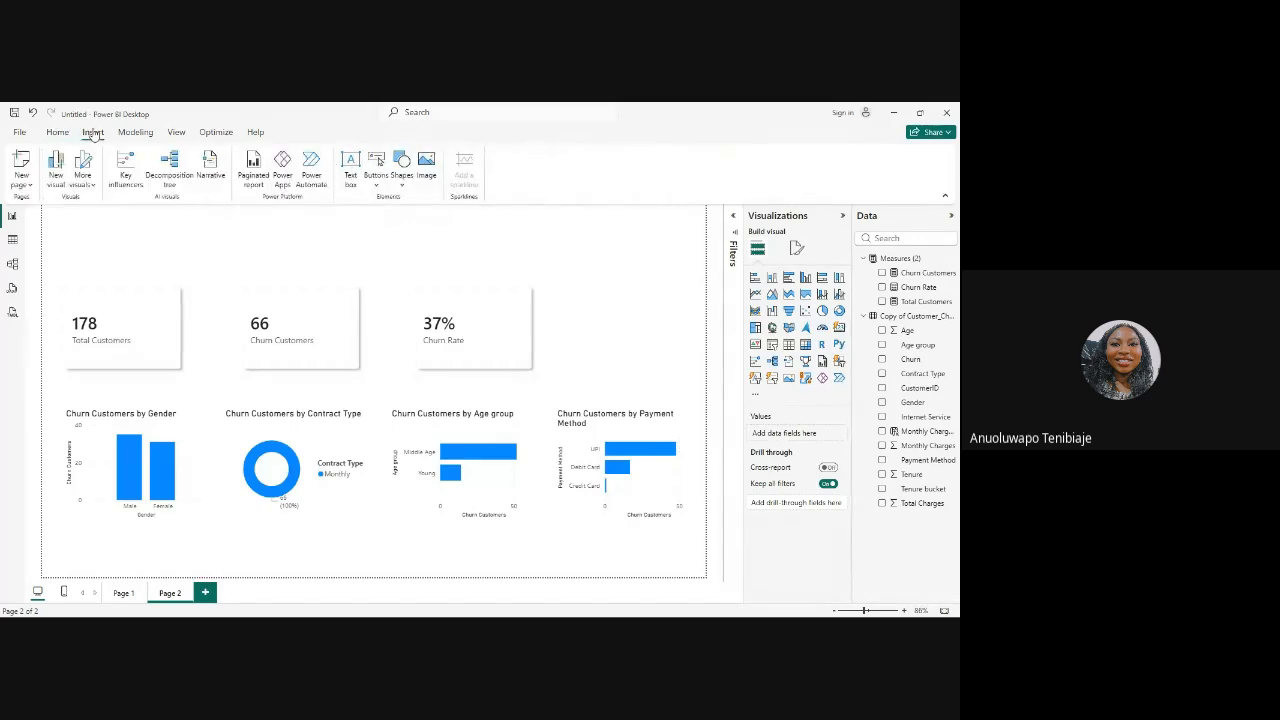
{"action": "left_click", "coordinate": [401, 166]}
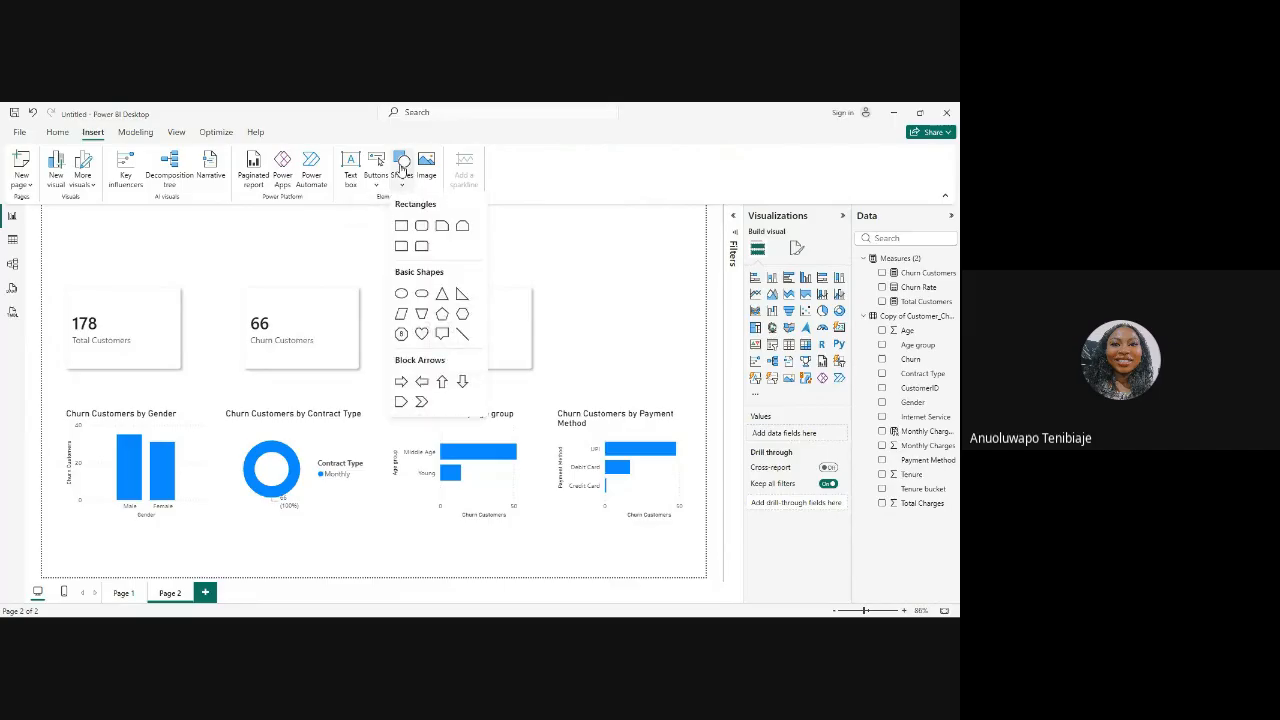
{"action": "left_click", "coordinate": [401, 226]}
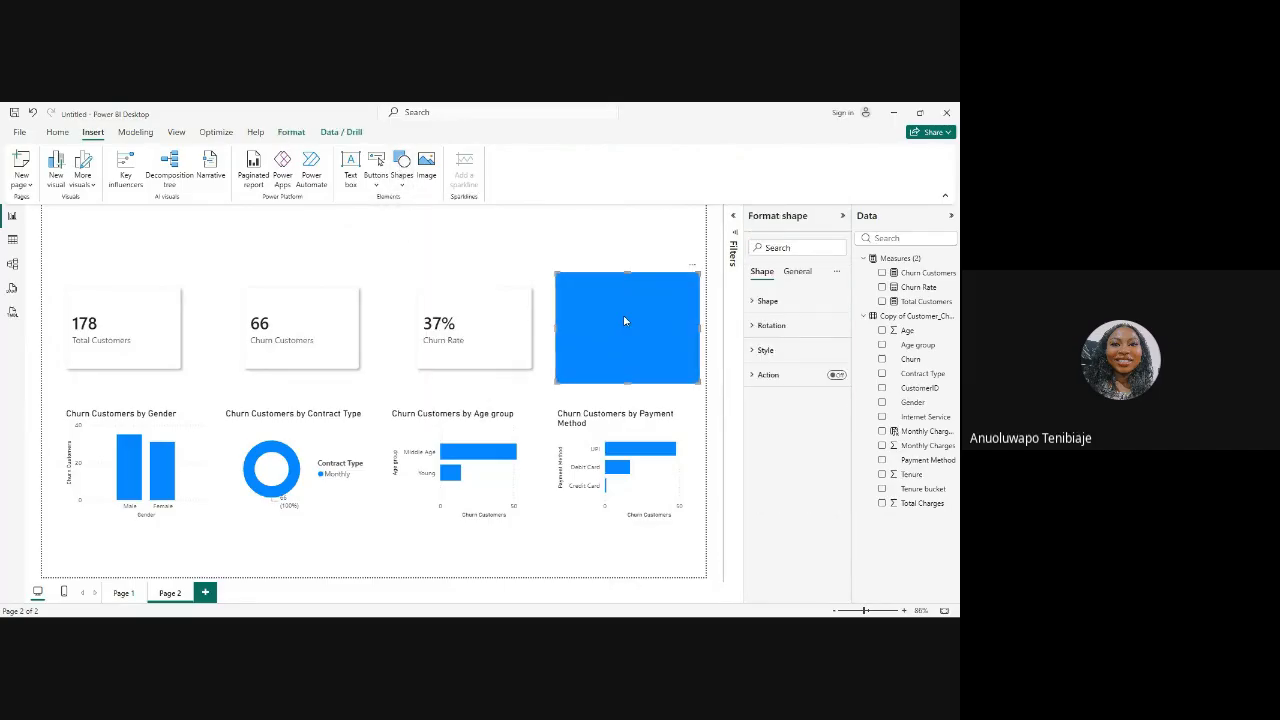
{"action": "left_click_drag", "start_coordinate": [628, 331], "coordinate": [158, 270]}
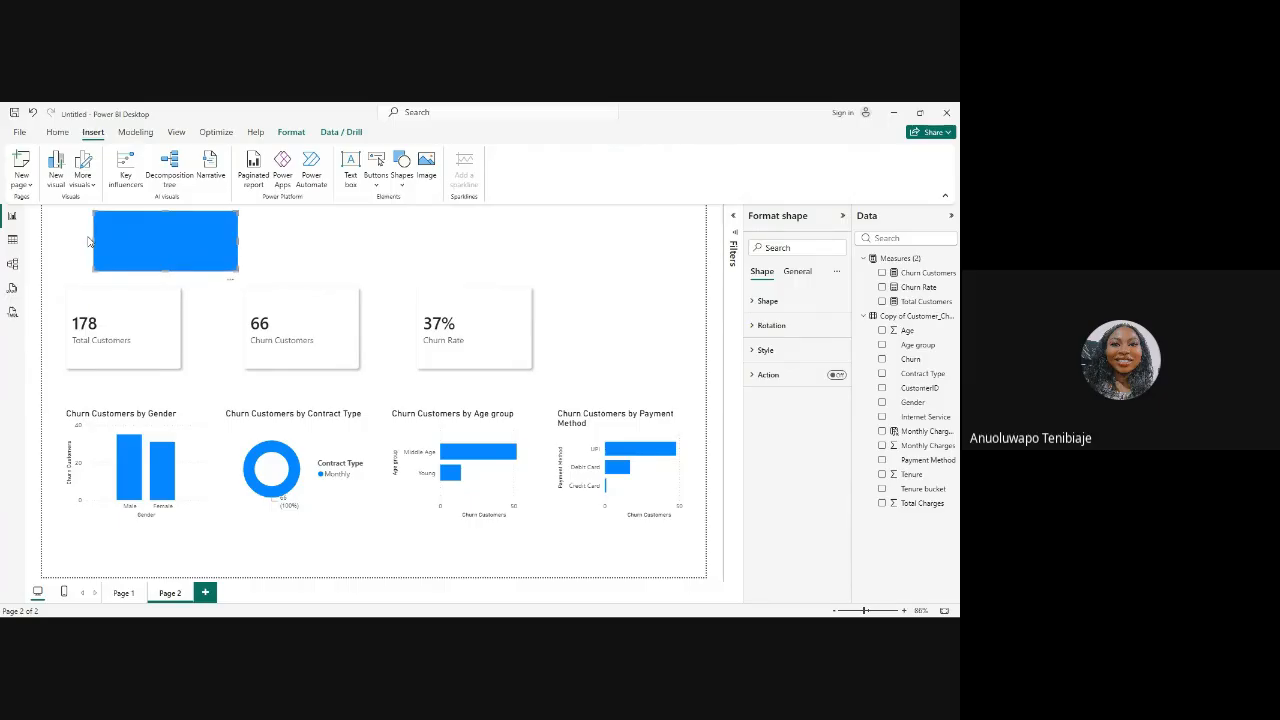
{"action": "left_click_drag", "start_coordinate": [93, 241], "coordinate": [54, 231]}
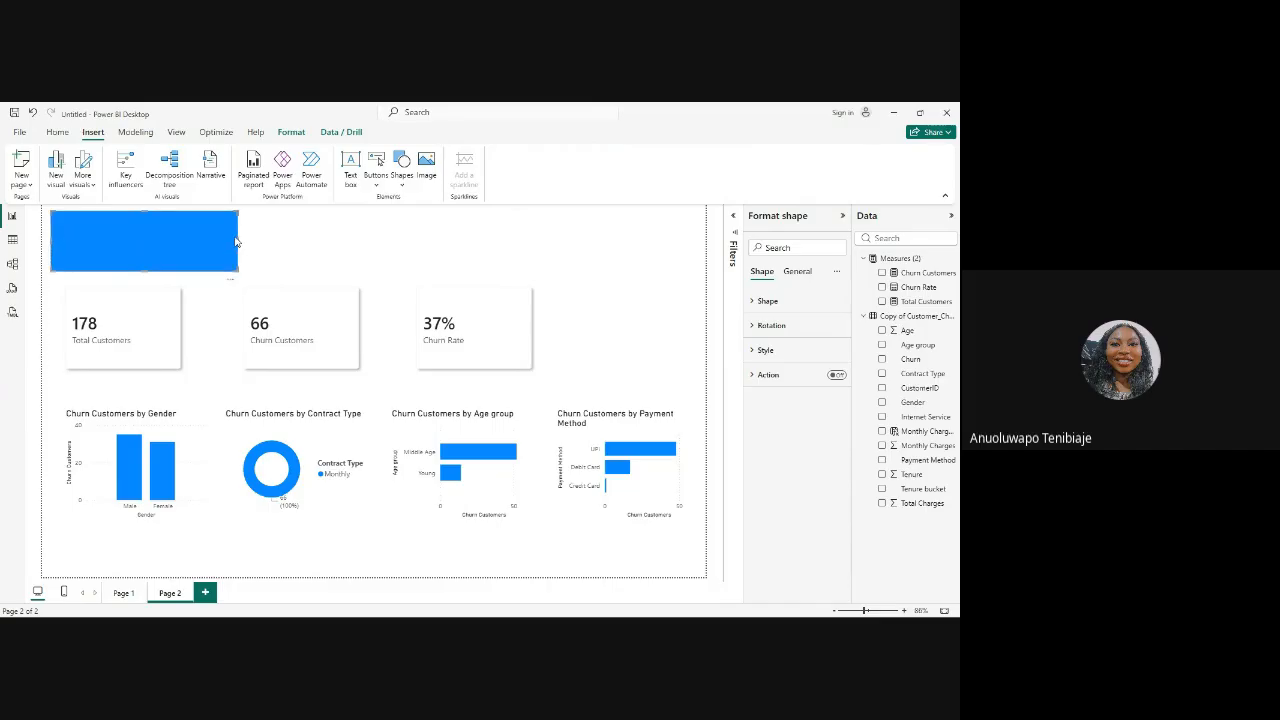
{"action": "left_click_drag", "start_coordinate": [239, 239], "coordinate": [469, 245]}
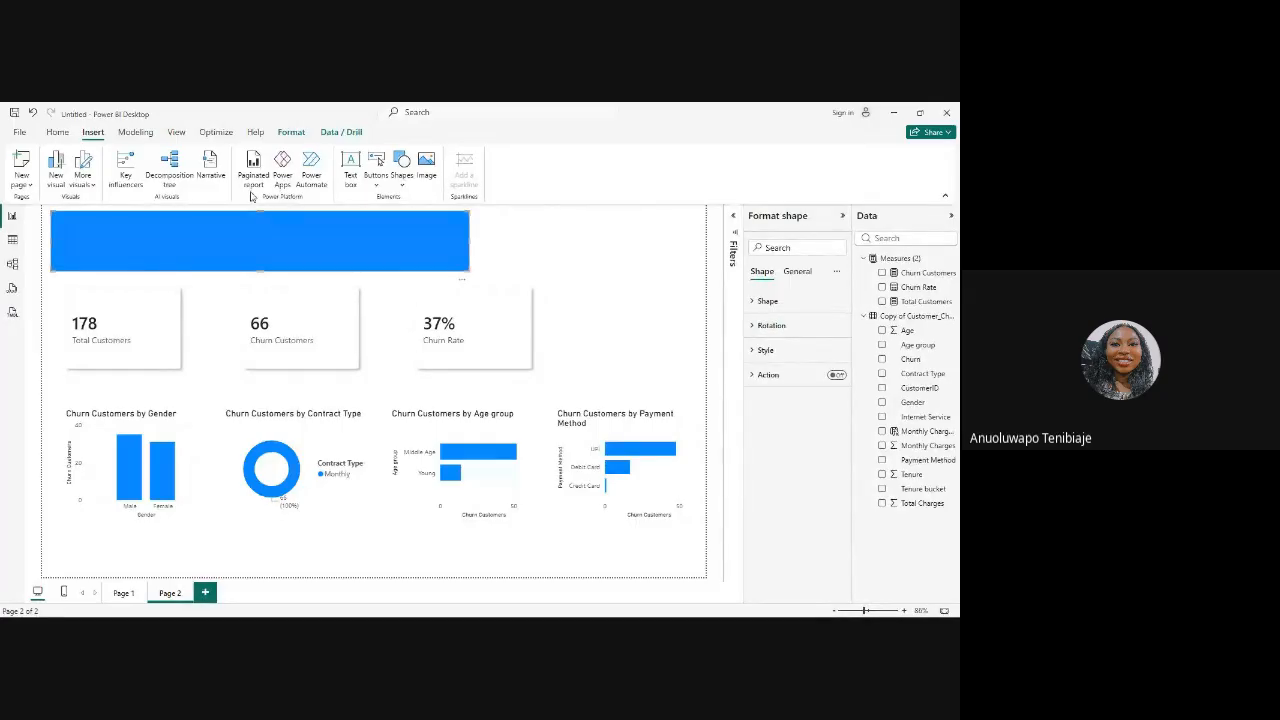
{"action": "left_click", "coordinate": [542, 242]}
Step: Add a text box reading "Customer Churn Dashboard" in bold at size 20, and shorten the box to fit its two lines
{"action": "left_click", "coordinate": [350, 170]}
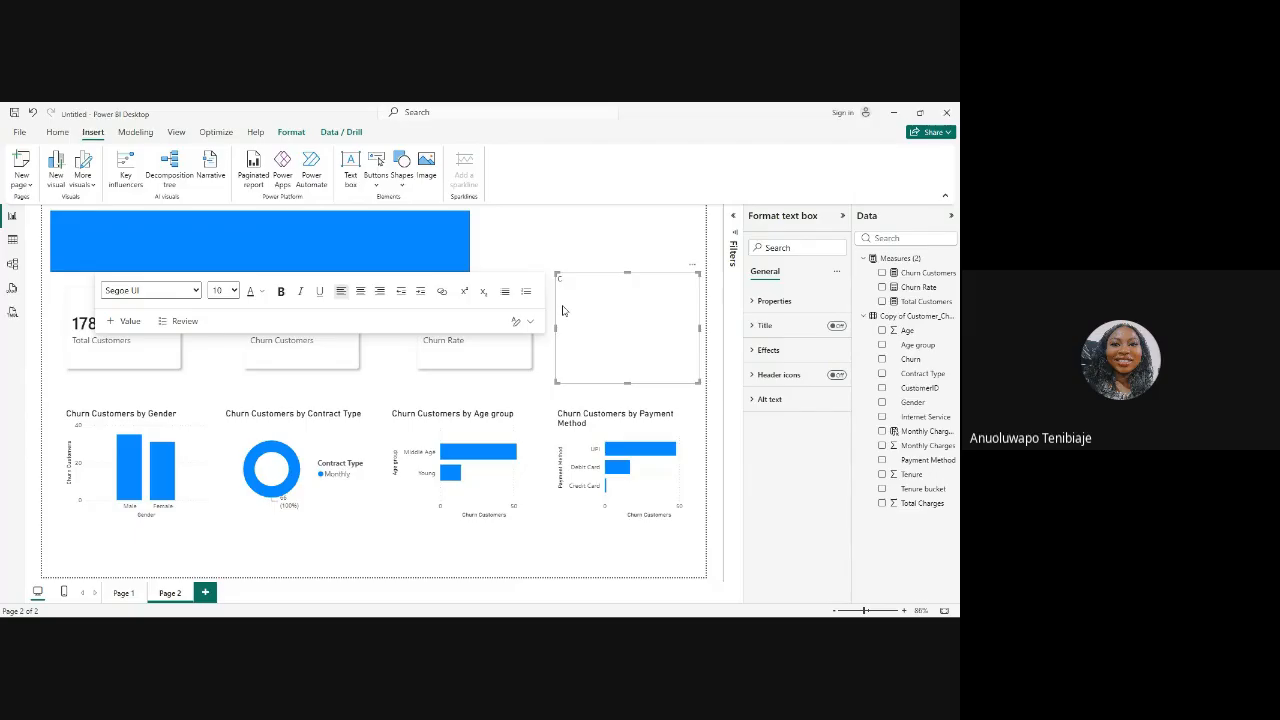
{"action": "type", "text": "stomer Churn Dashboard"}
{"action": "left_click_drag", "start_coordinate": [649, 283], "coordinate": [556, 279]}
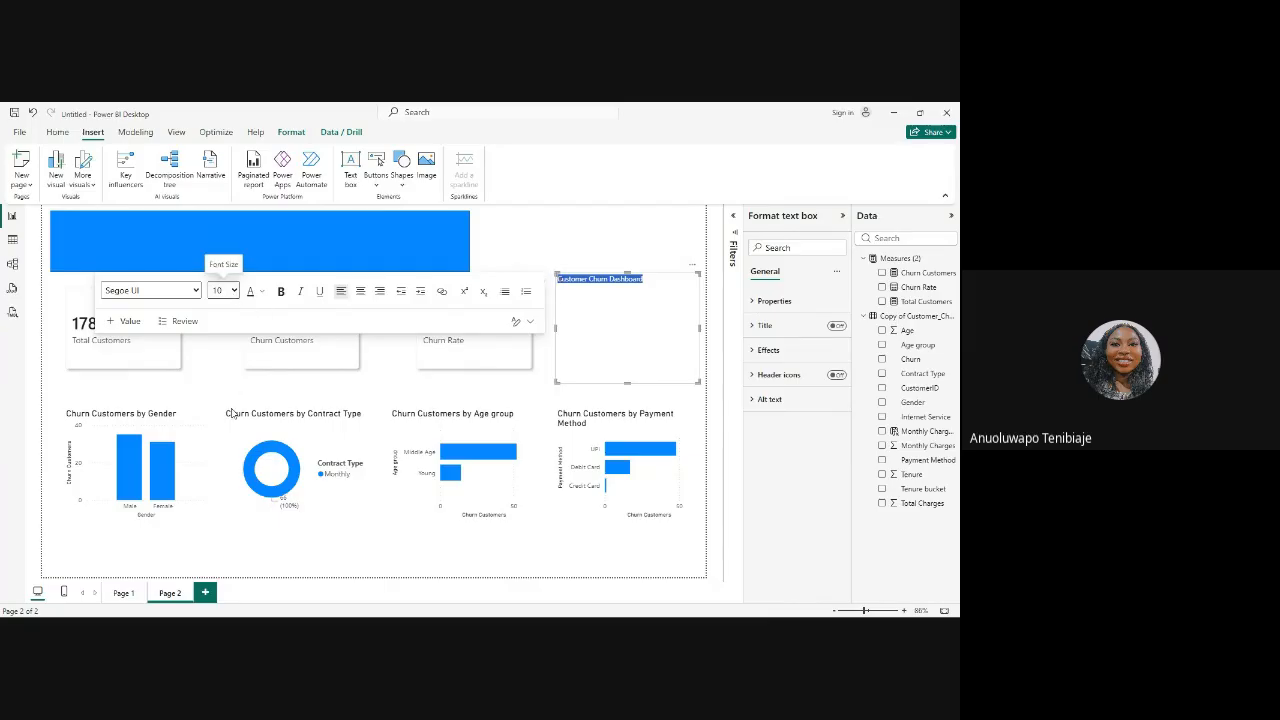
{"action": "left_click", "coordinate": [232, 456]}
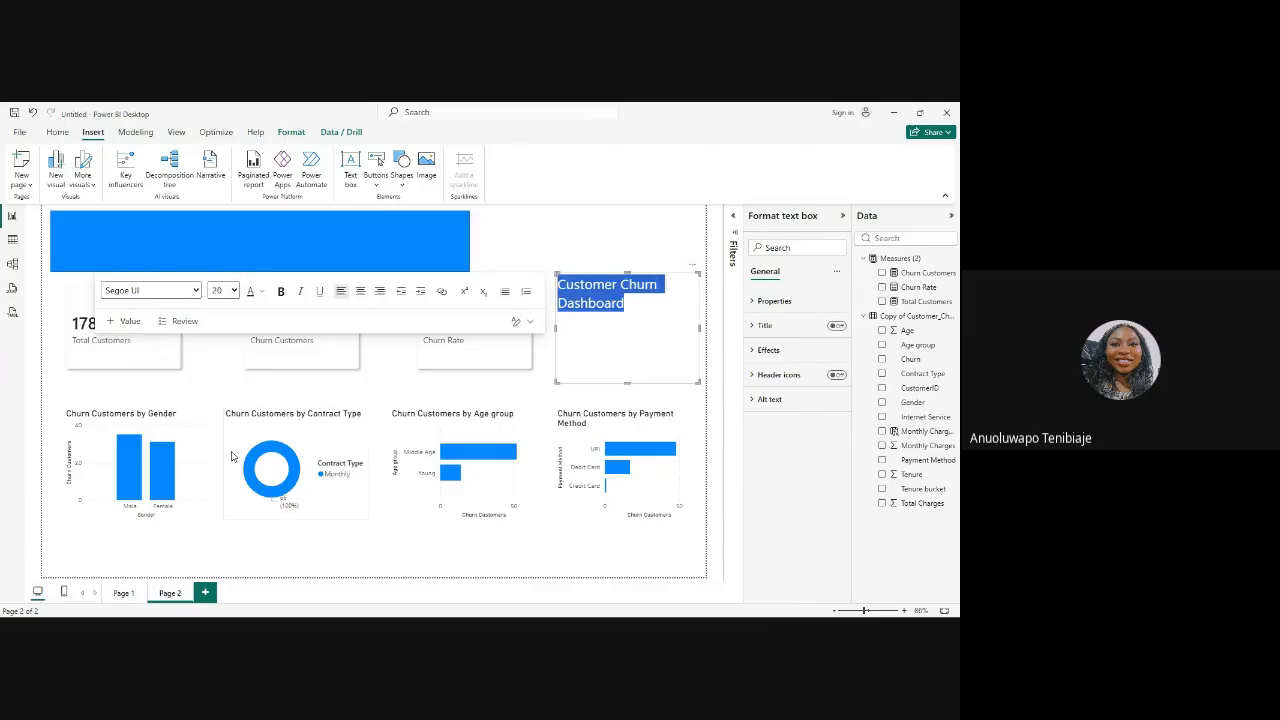
{"action": "left_click", "coordinate": [281, 292]}
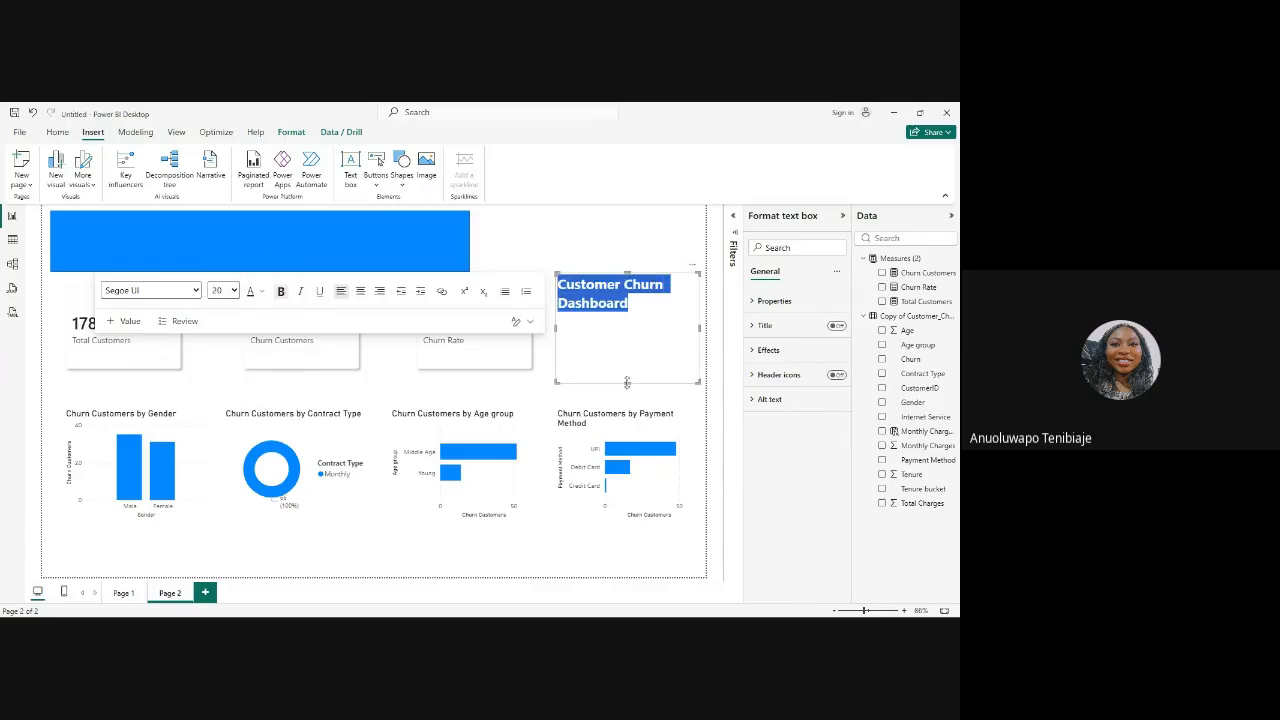
{"action": "left_click_drag", "start_coordinate": [627, 382], "coordinate": [617, 322]}
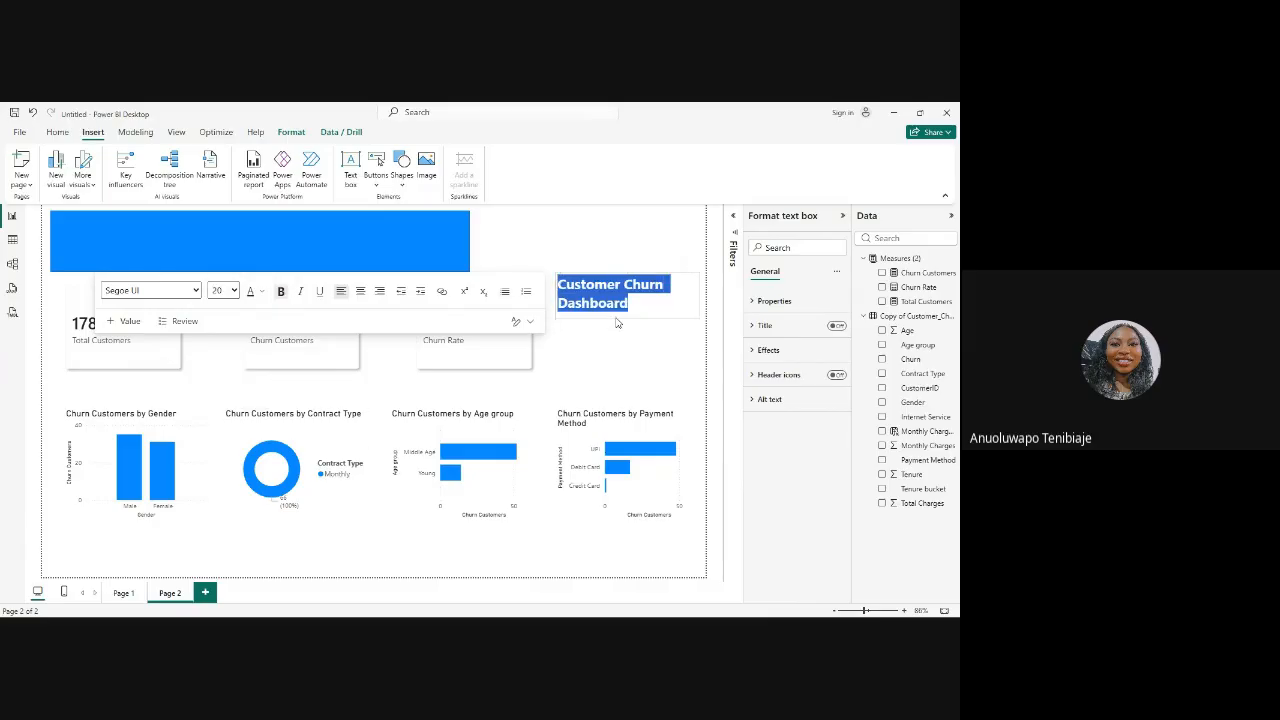
{"action": "left_click", "coordinate": [612, 256]}
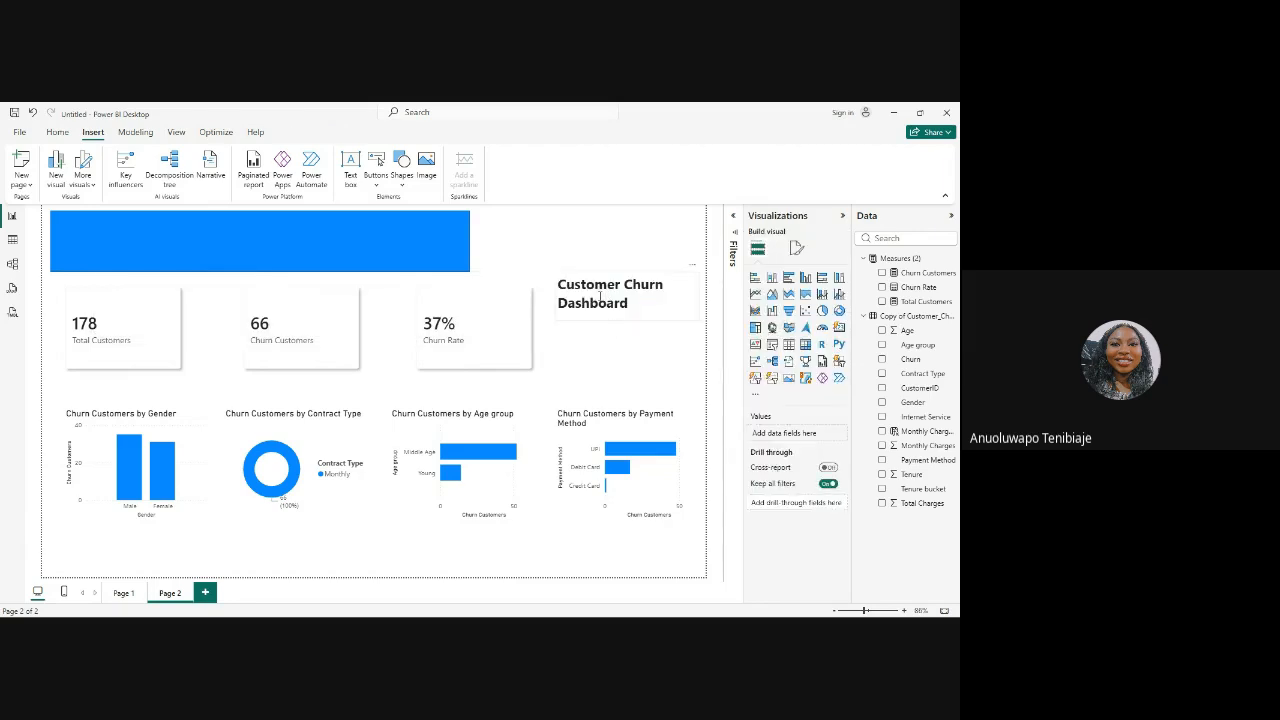
Step: Try to move the "Customer Churn Dashboard" text box up toward the header banner
{"action": "left_click", "coordinate": [621, 306]}
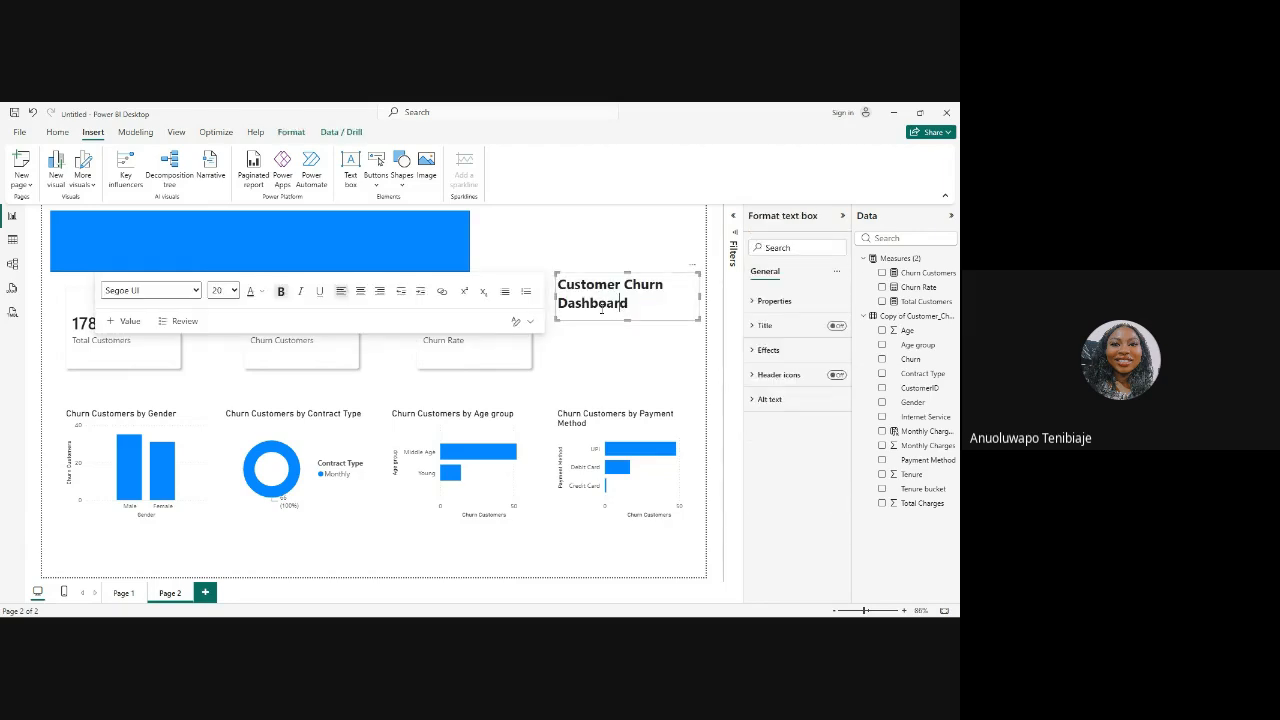
{"action": "left_click", "coordinate": [629, 265]}
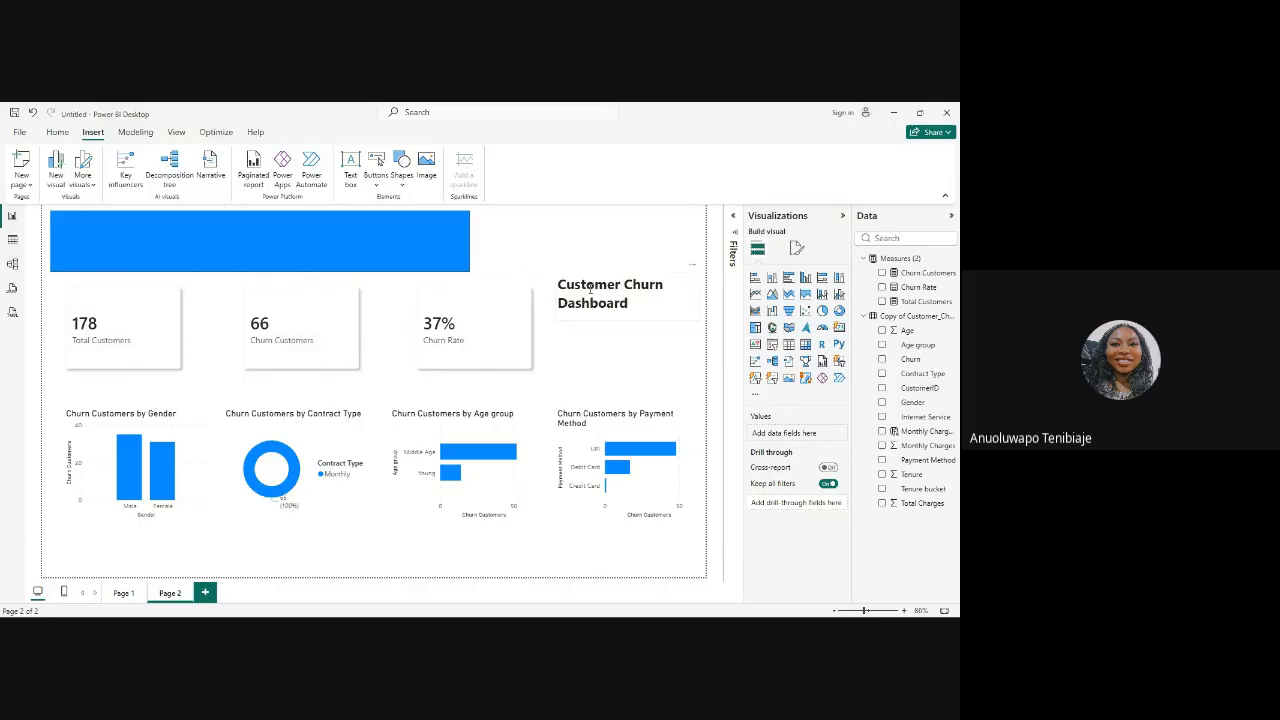
{"action": "left_click_drag", "start_coordinate": [590, 288], "coordinate": [505, 260]}
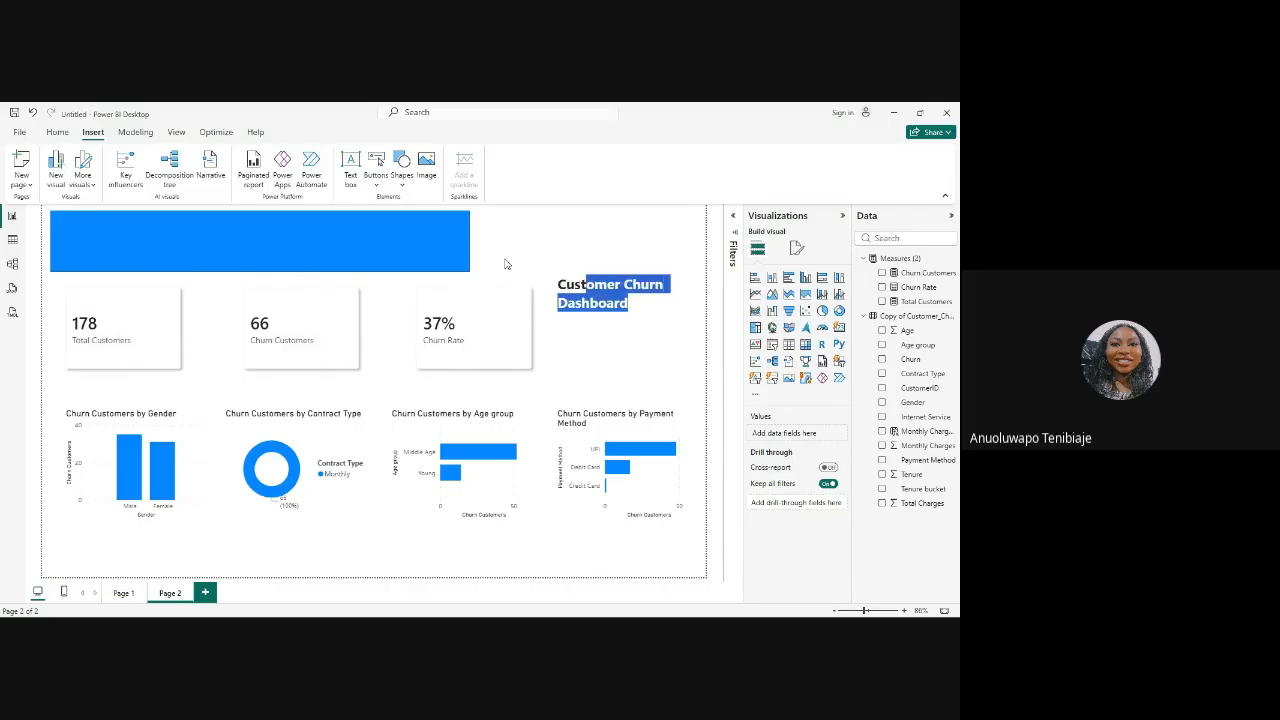
{"action": "left_click", "coordinate": [597, 245]}
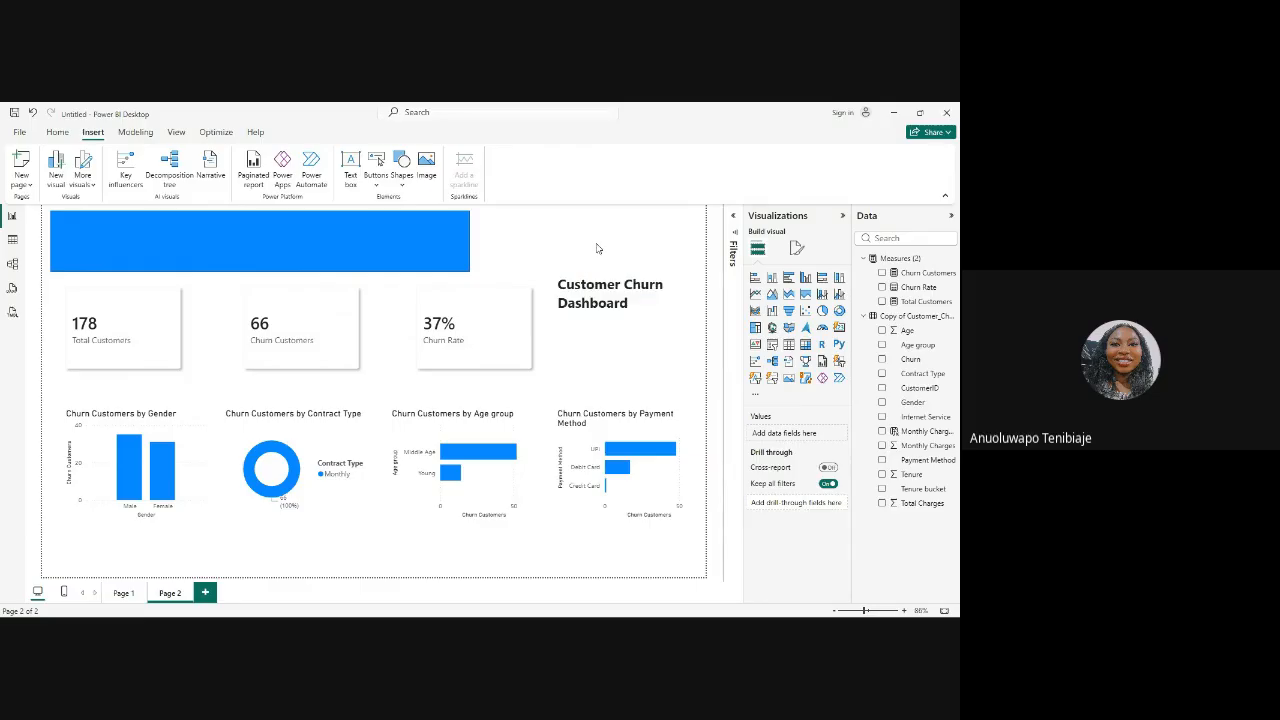
{"action": "left_click", "coordinate": [645, 291]}
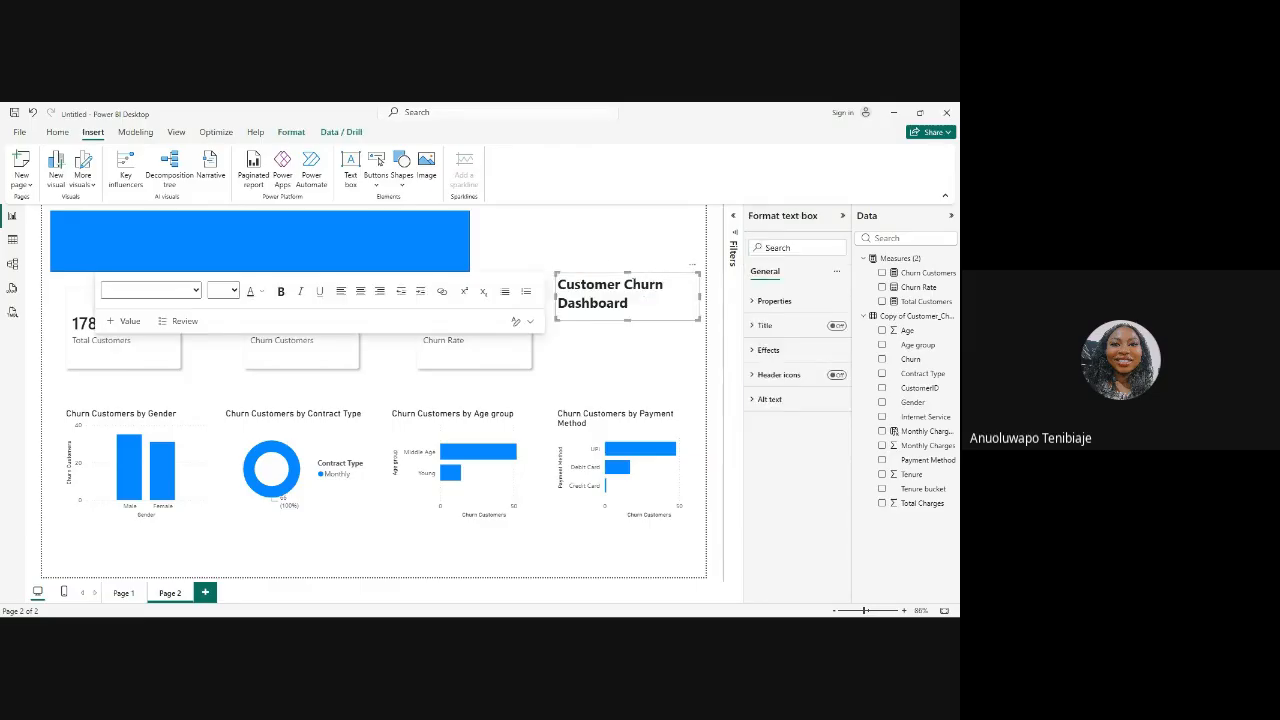
{"action": "left_click_drag", "start_coordinate": [627, 272], "coordinate": [627, 257]}
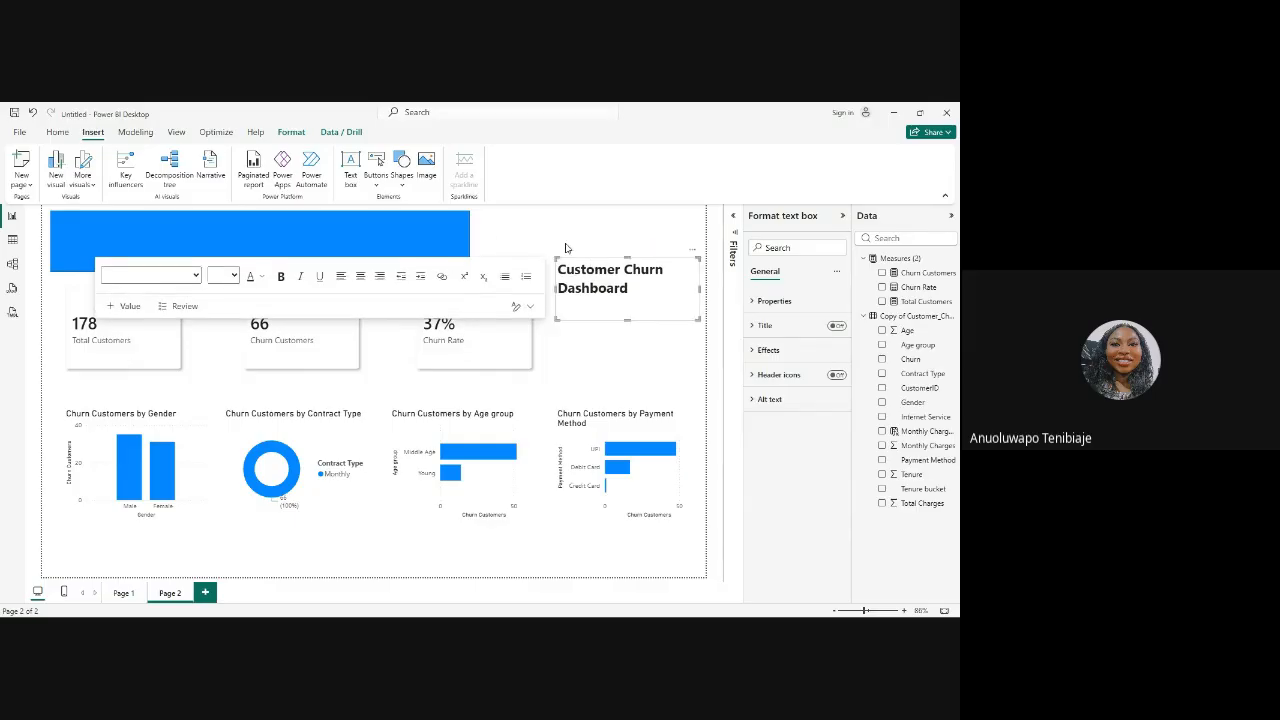
{"action": "left_click", "coordinate": [620, 234]}
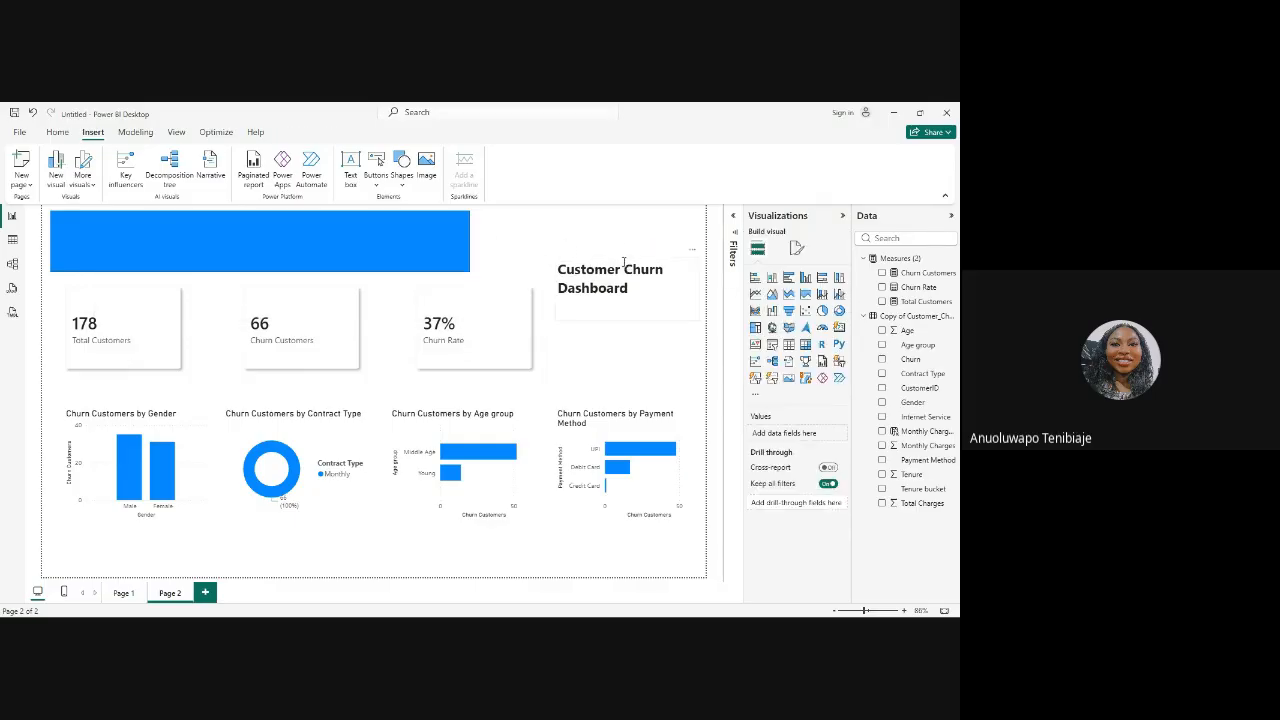
{"action": "left_click", "coordinate": [632, 264]}
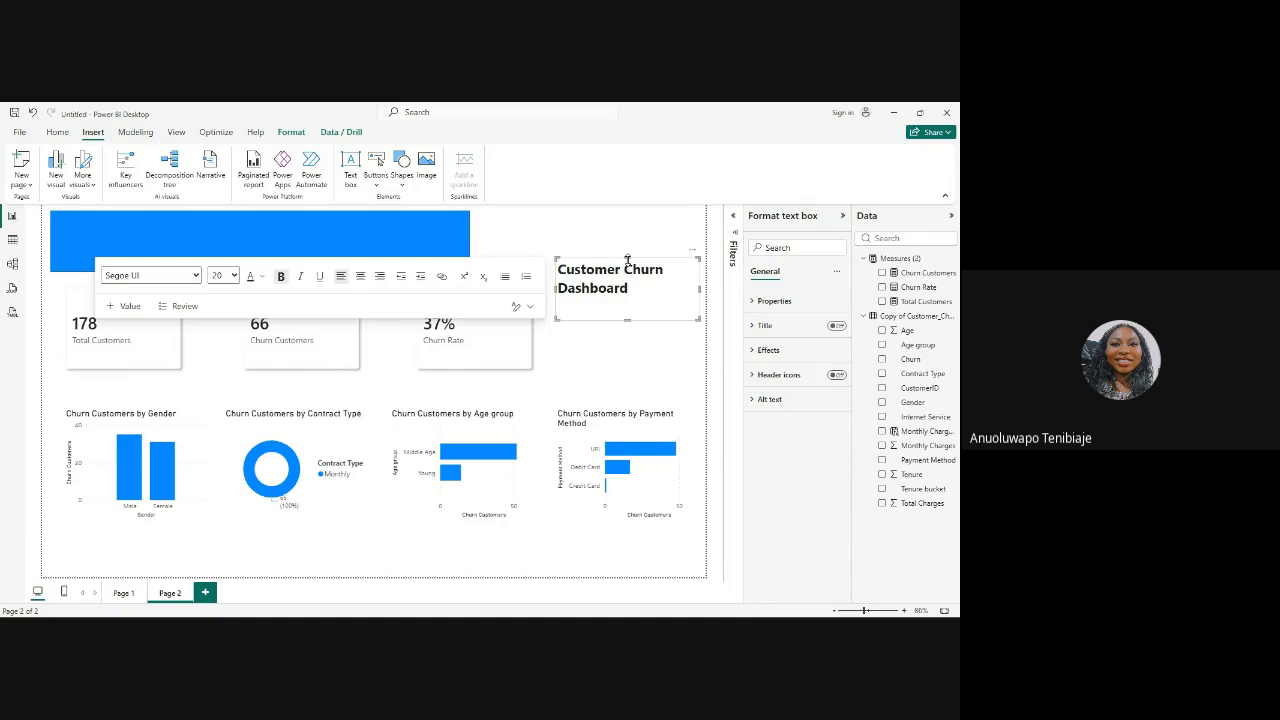
{"action": "left_click_drag", "start_coordinate": [627, 258], "coordinate": [627, 273]}
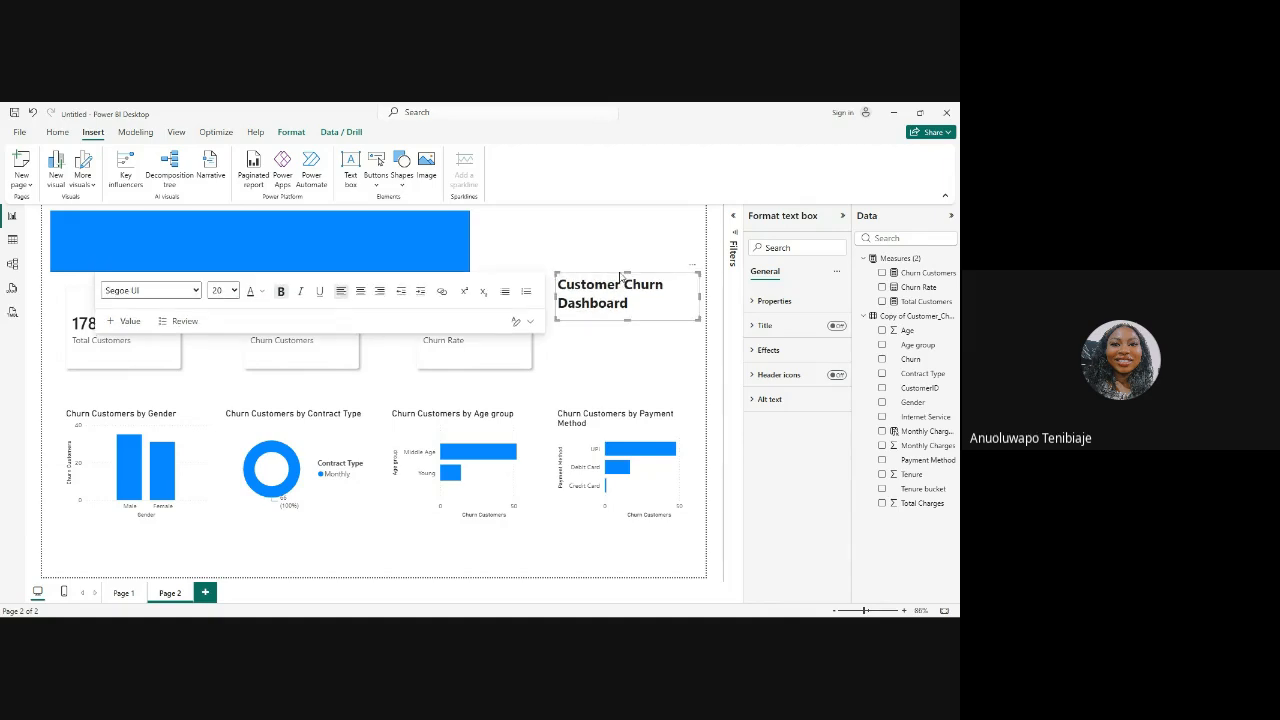
Step: Replace the title text box with a new empty one, sized as a wide, shallow strip inside the header banner
{"action": "left_click", "coordinate": [693, 266]}
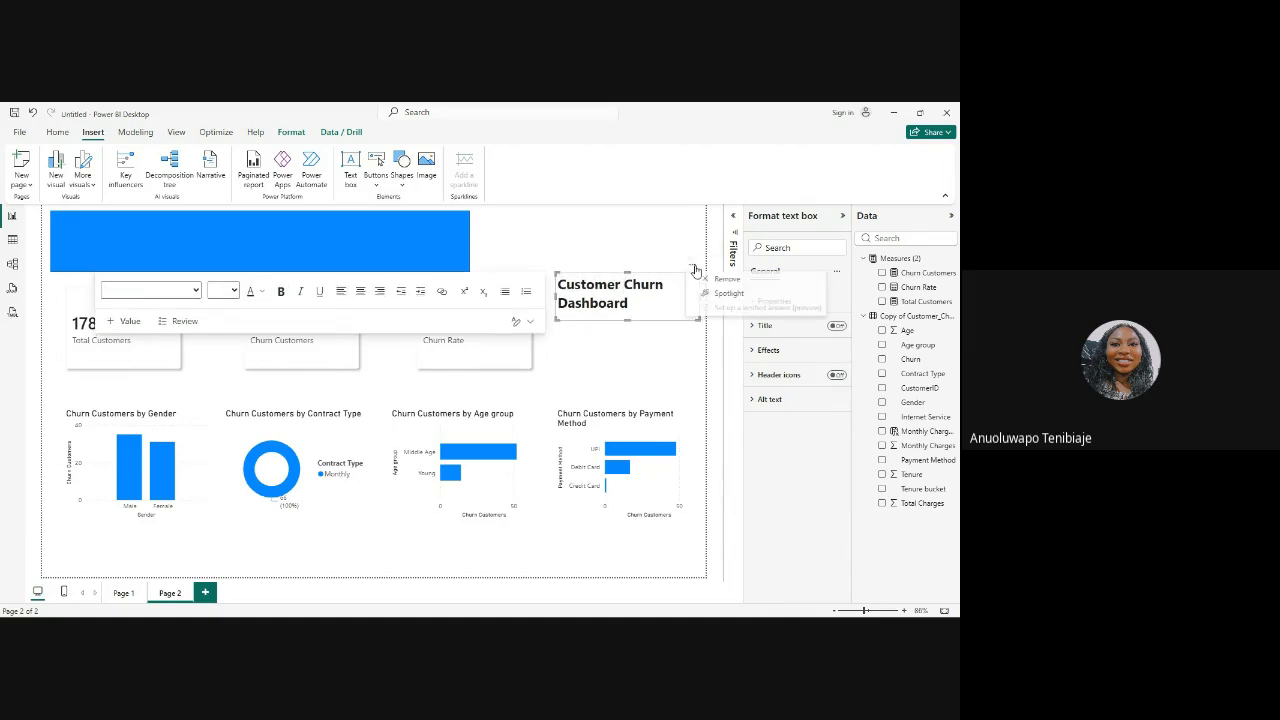
{"action": "left_click", "coordinate": [724, 279]}
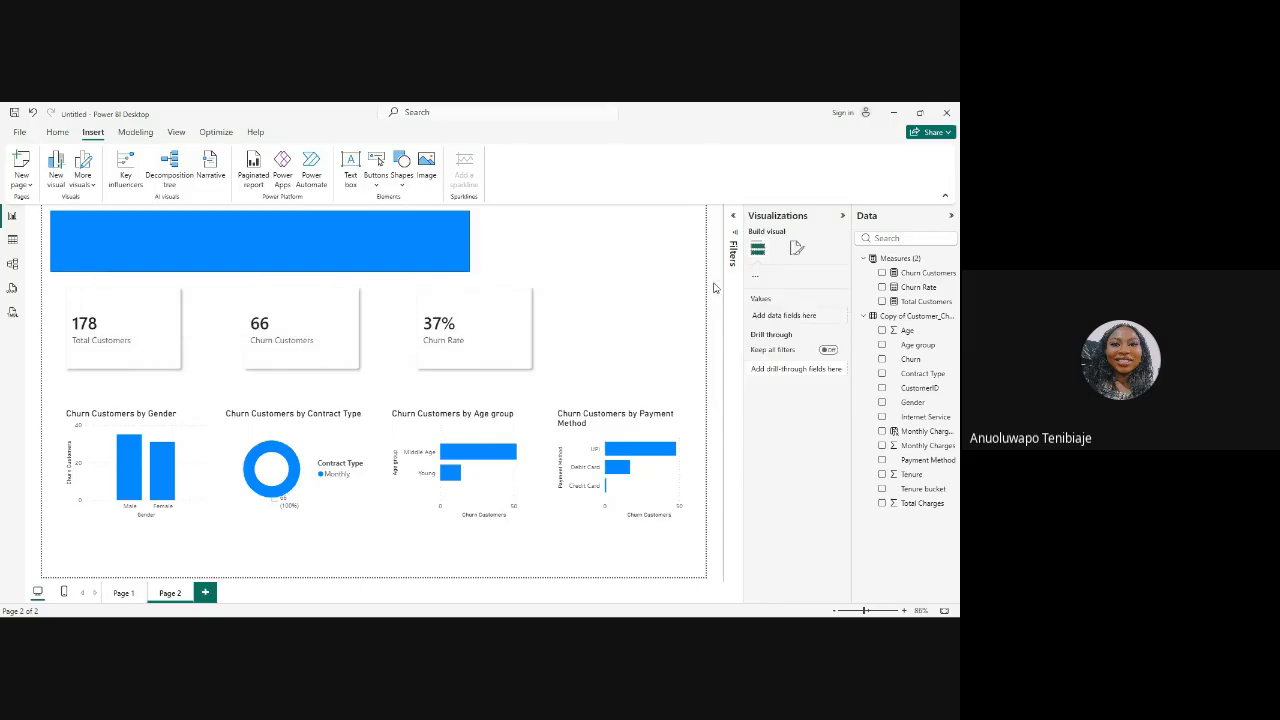
{"action": "left_click", "coordinate": [330, 257]}
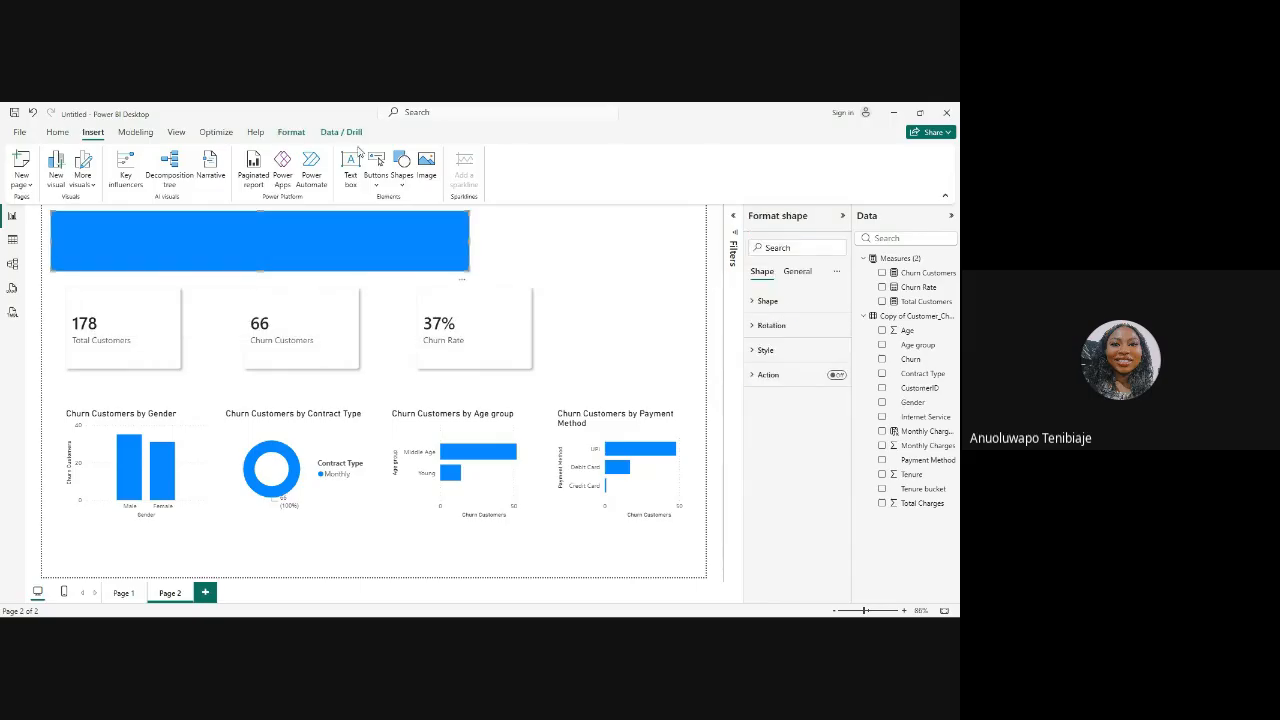
{"action": "left_click", "coordinate": [350, 165]}
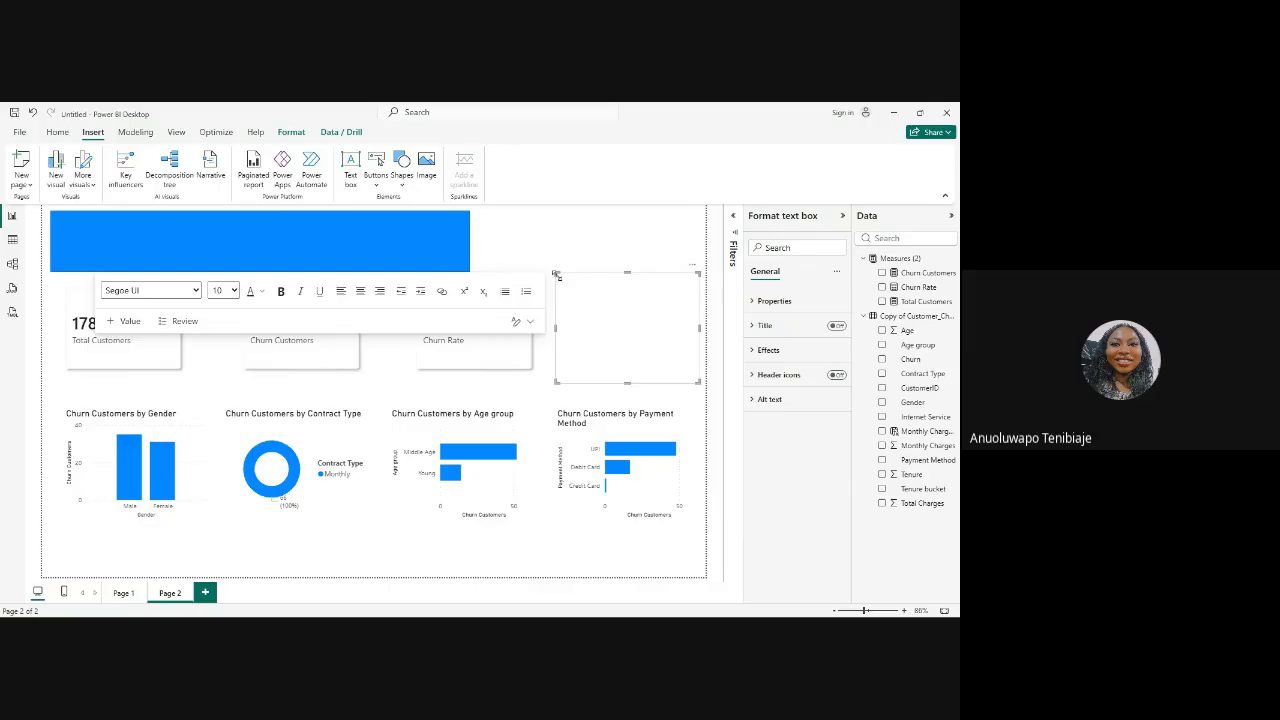
{"action": "left_click_drag", "start_coordinate": [555, 274], "coordinate": [536, 232]}
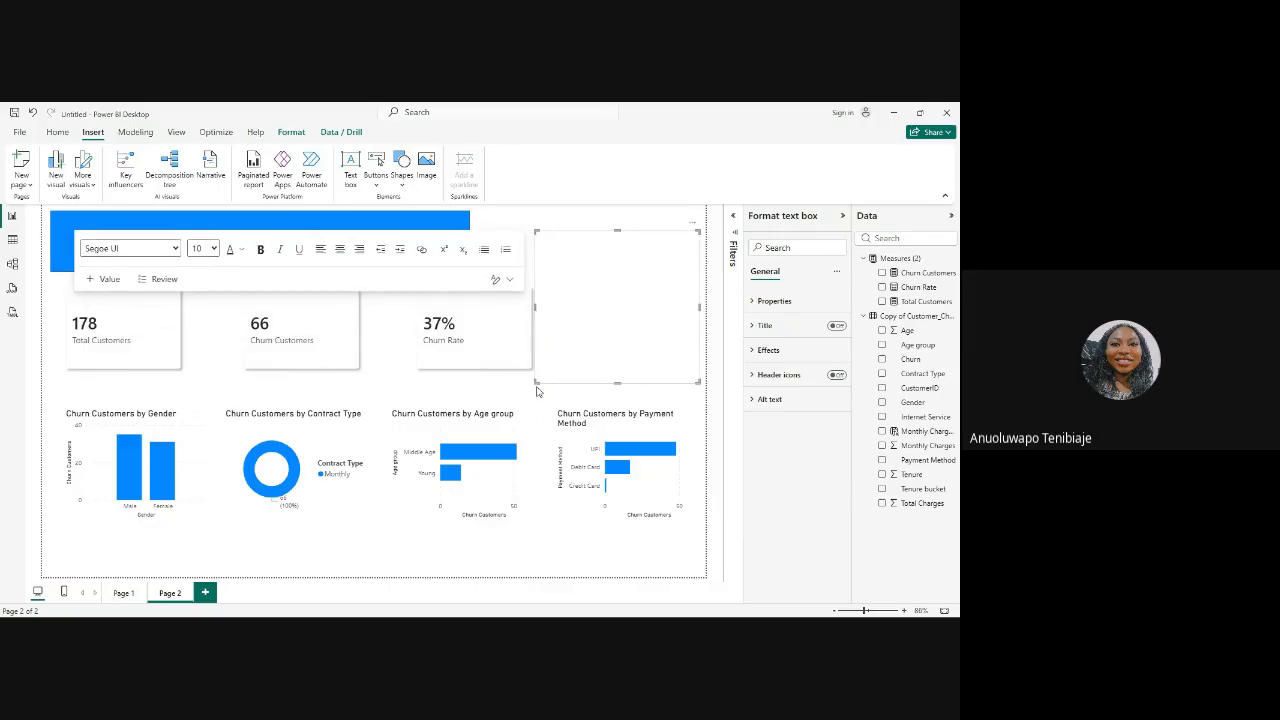
{"action": "left_click_drag", "start_coordinate": [533, 383], "coordinate": [108, 247]}
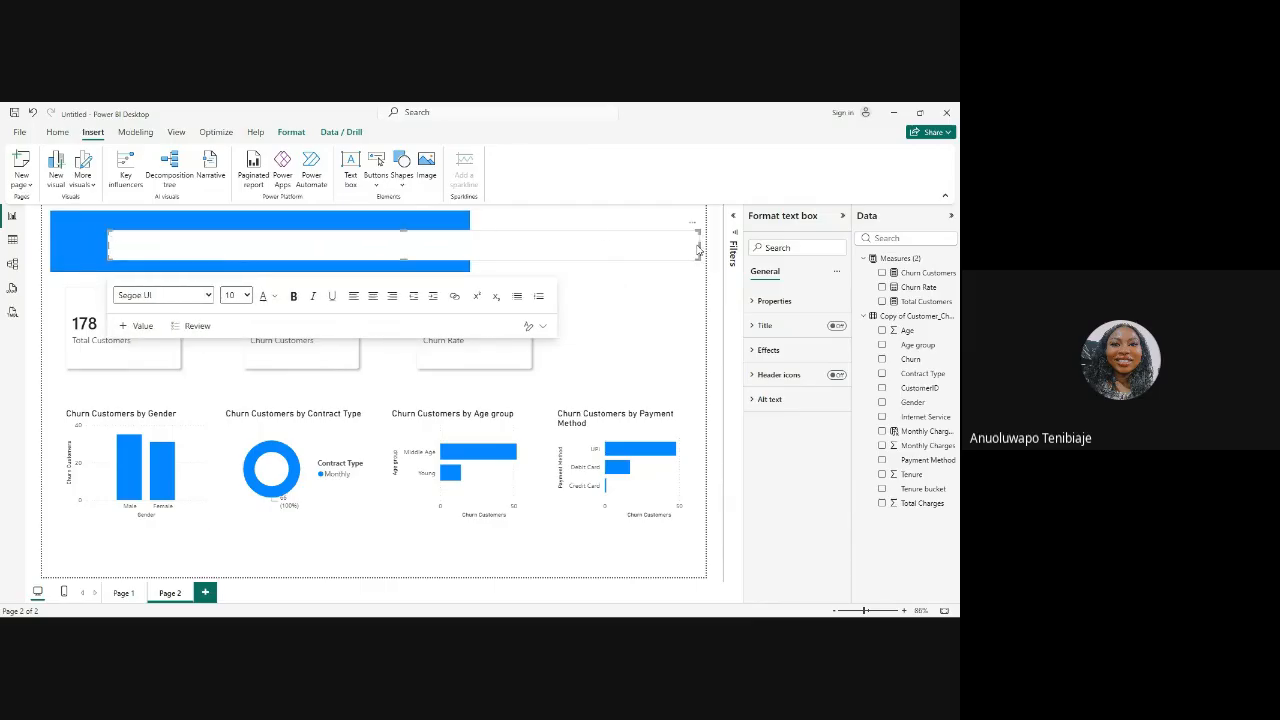
{"action": "left_click_drag", "start_coordinate": [700, 244], "coordinate": [406, 244]}
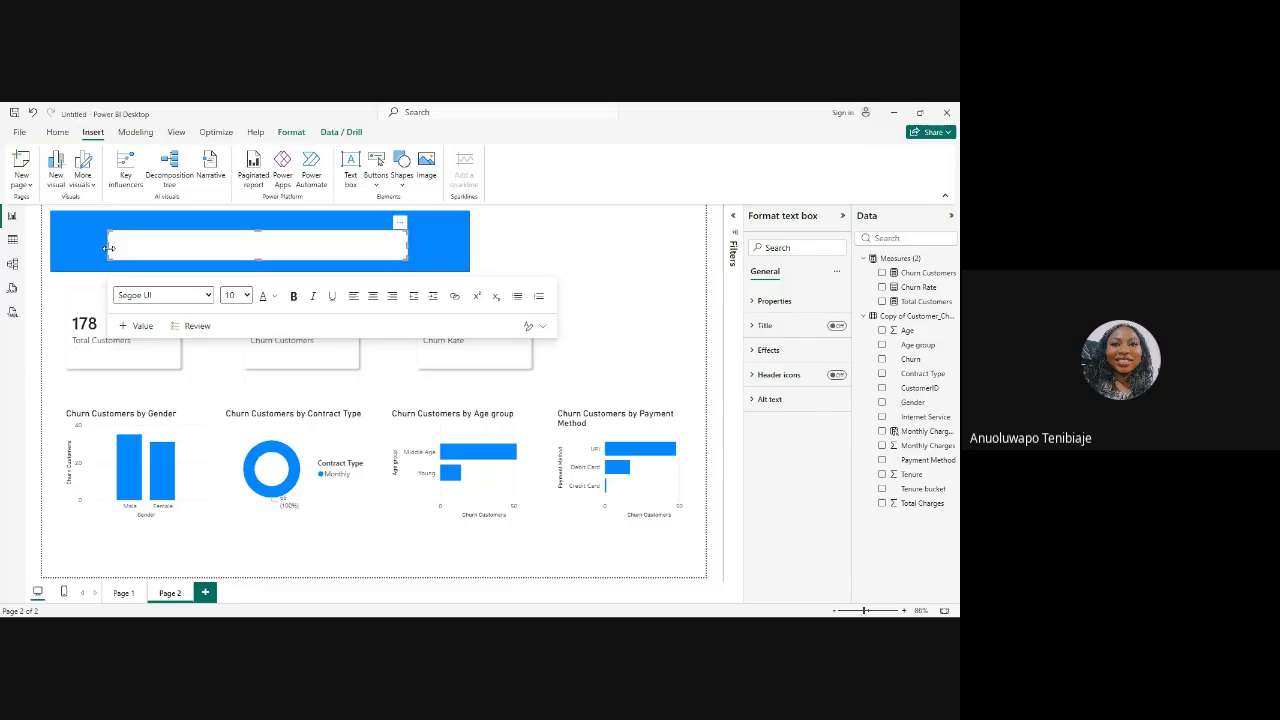
{"action": "left_click_drag", "start_coordinate": [110, 245], "coordinate": [59, 242]}
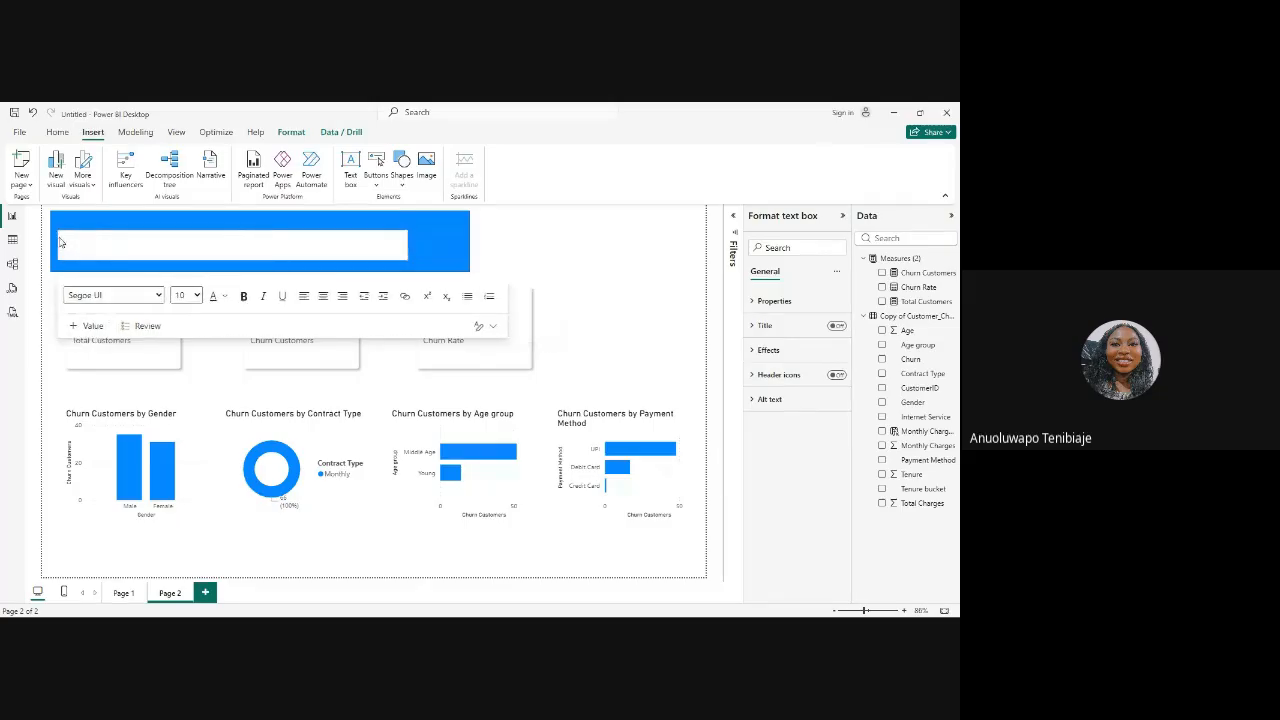
{"action": "left_click_drag", "start_coordinate": [407, 245], "coordinate": [425, 245]}
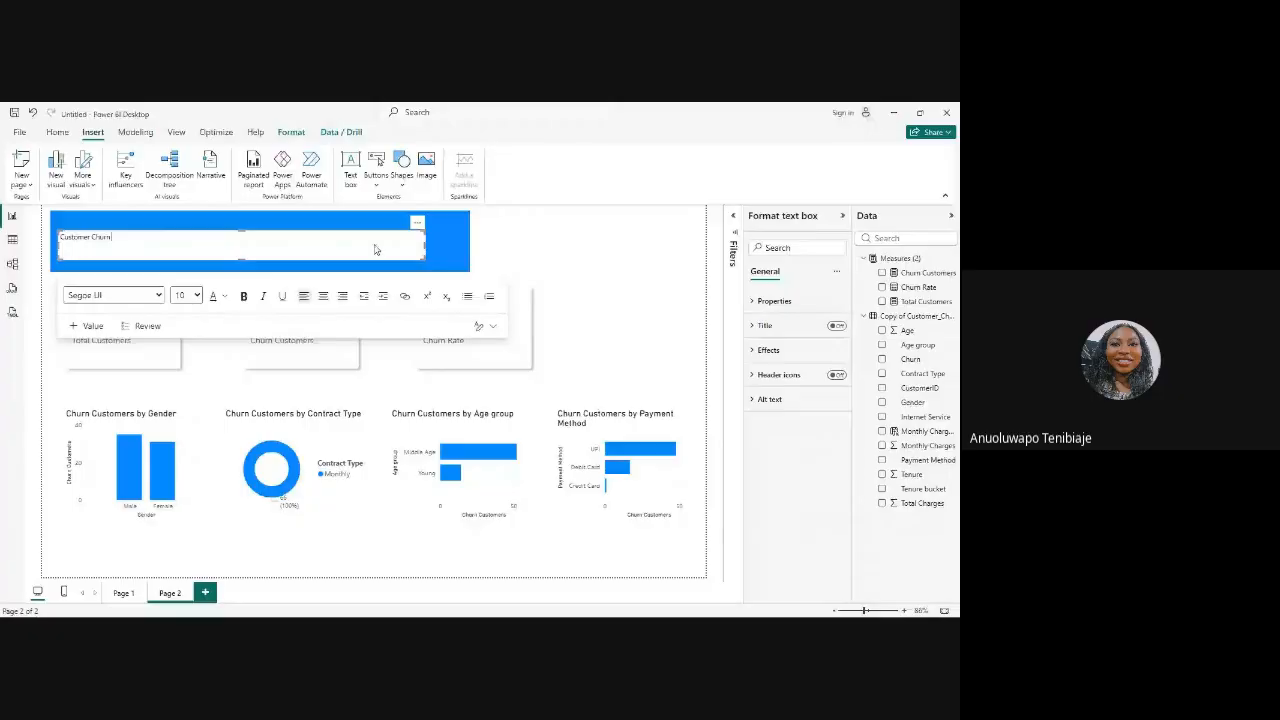
Step: Enter "Customer Churn Dashboard" in the banner's text box and make it bold at size 20
{"action": "type", "text": "Da"}
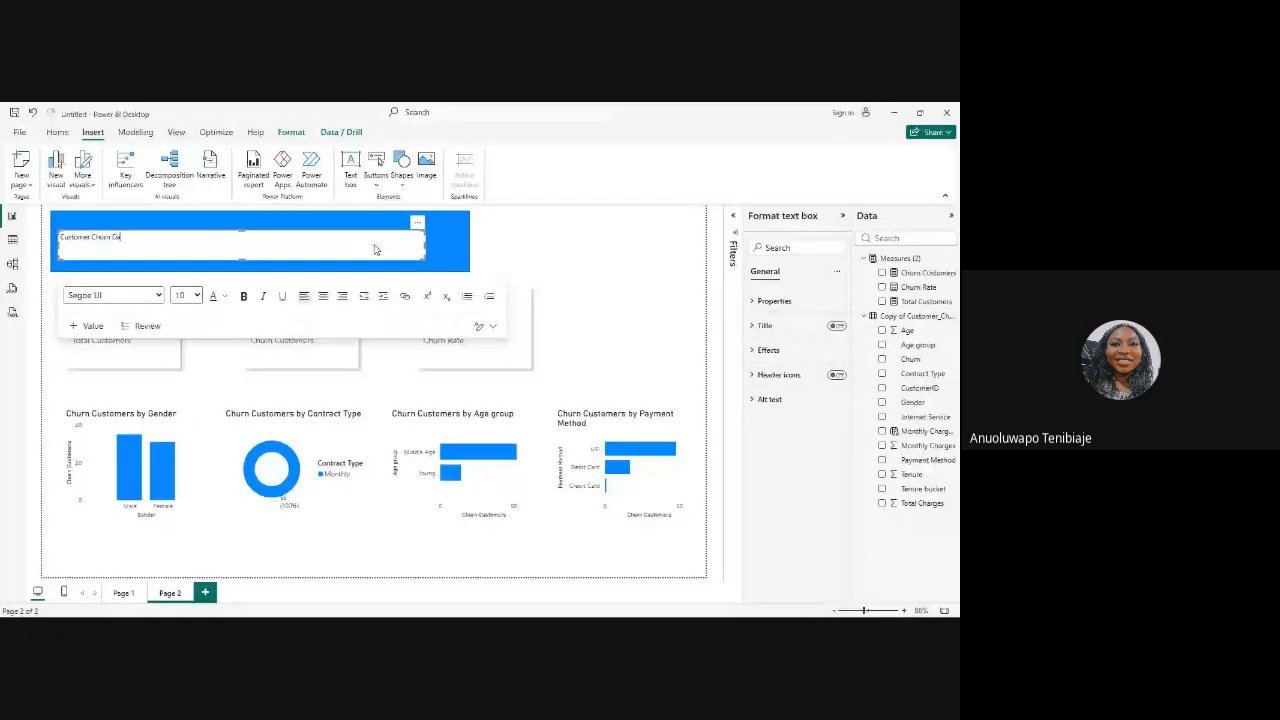
{"action": "type", "text": "shboard"}
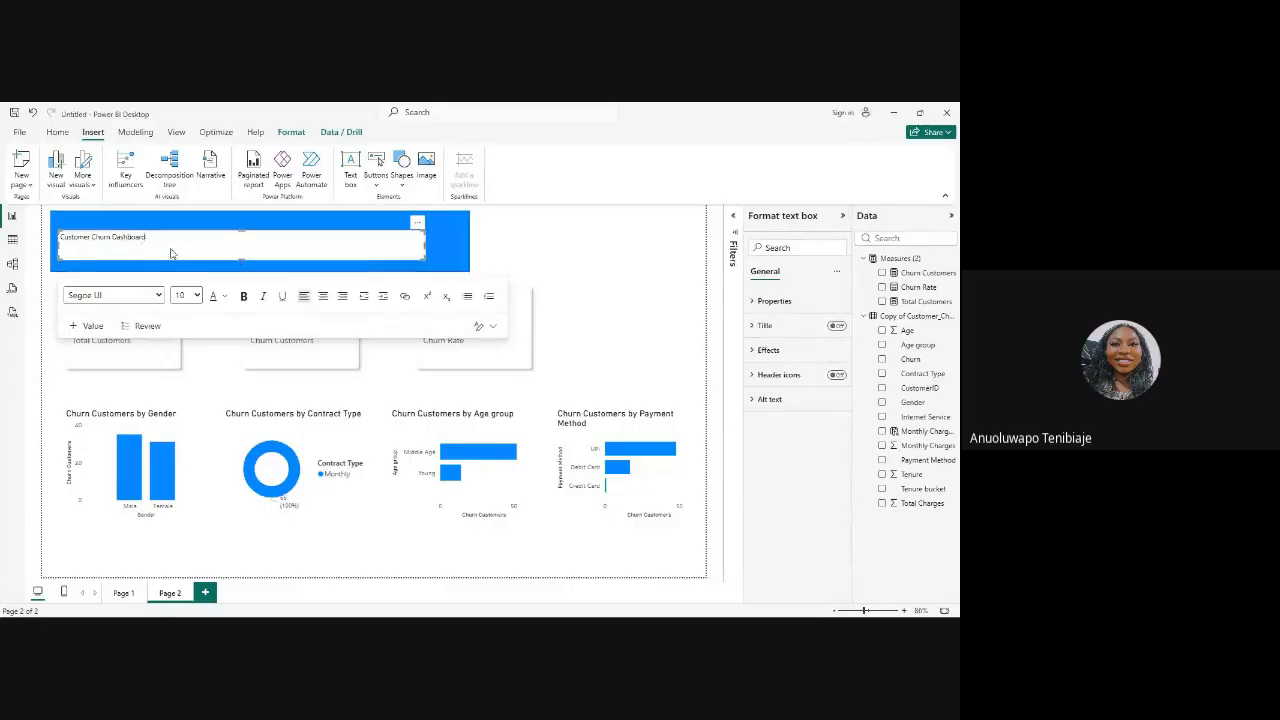
{"action": "left_click_drag", "start_coordinate": [152, 237], "coordinate": [57, 237]}
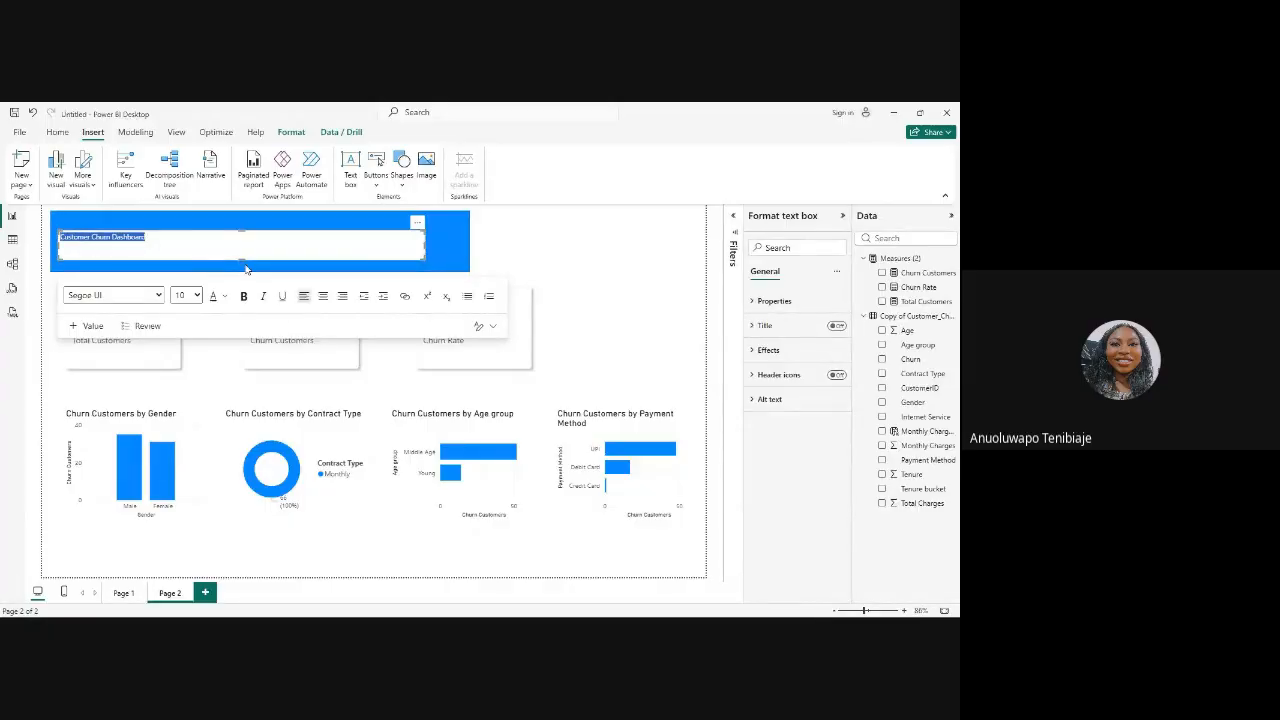
{"action": "left_click", "coordinate": [243, 297]}
{"action": "left_click", "coordinate": [177, 470]}
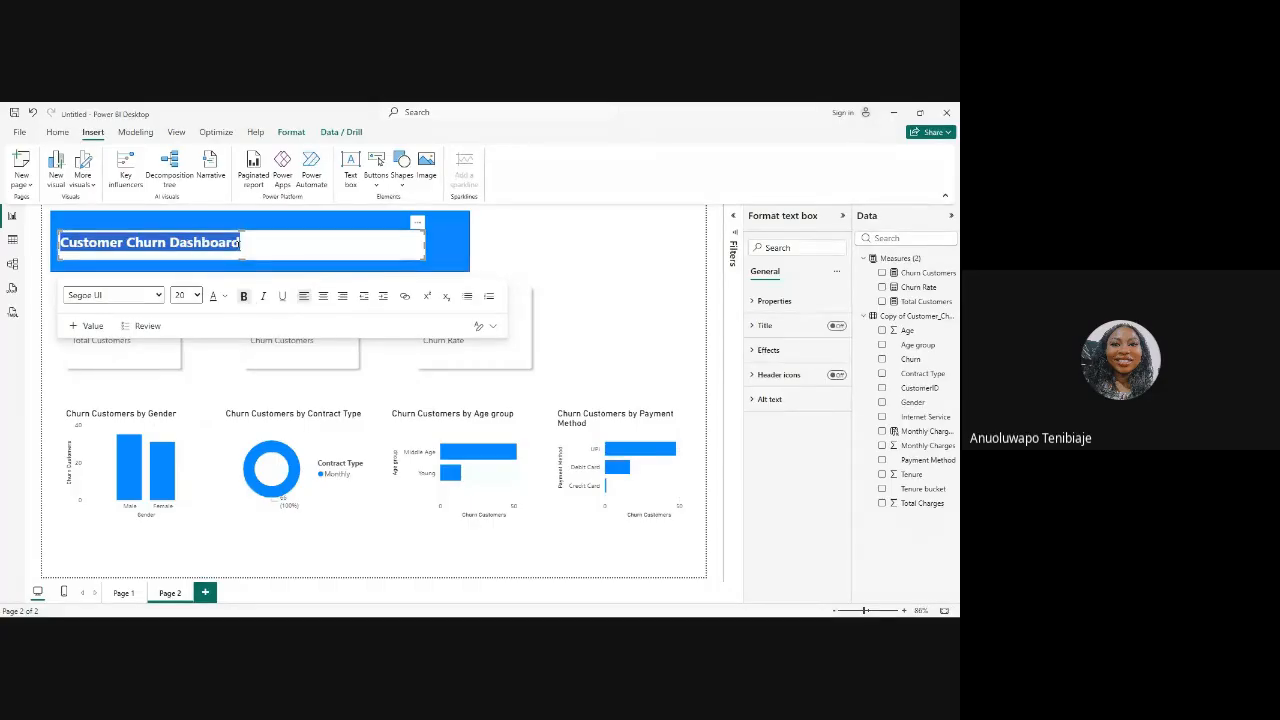
Step: Enlarge the banner title text, trying size 42 before settling on size 32
{"action": "left_click", "coordinate": [258, 242]}
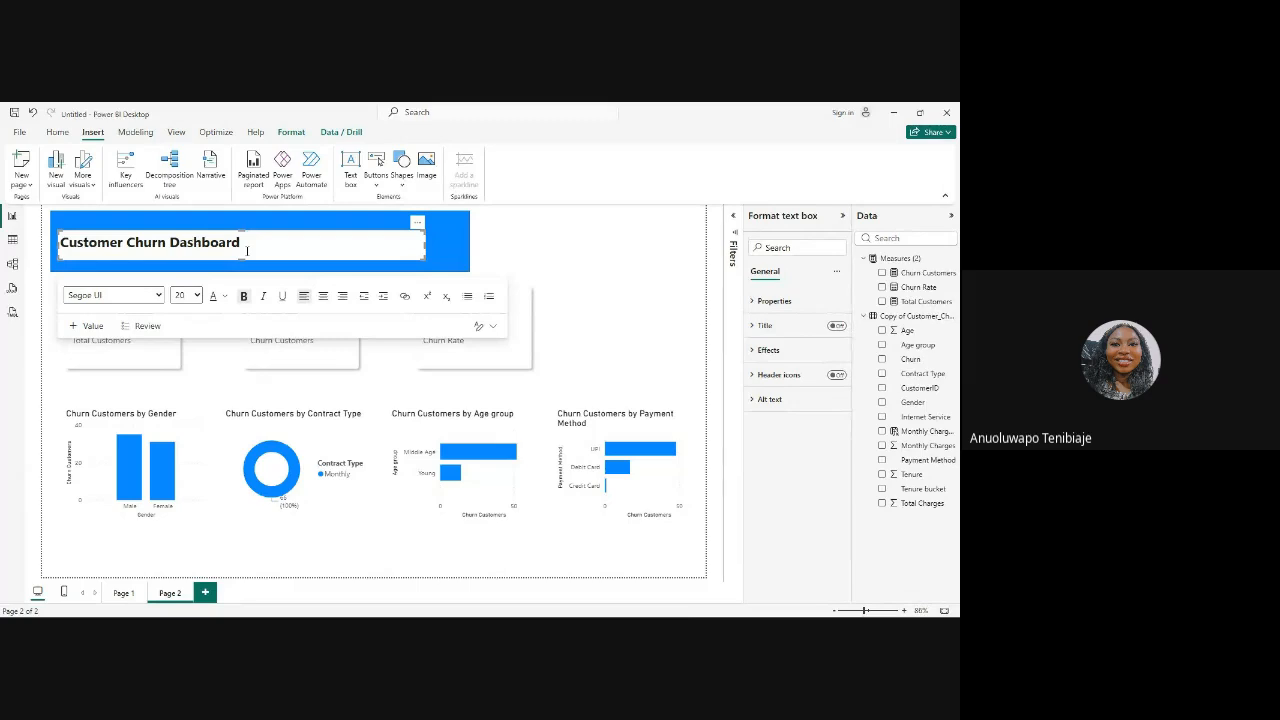
{"action": "left_click_drag", "start_coordinate": [244, 246], "coordinate": [58, 244]}
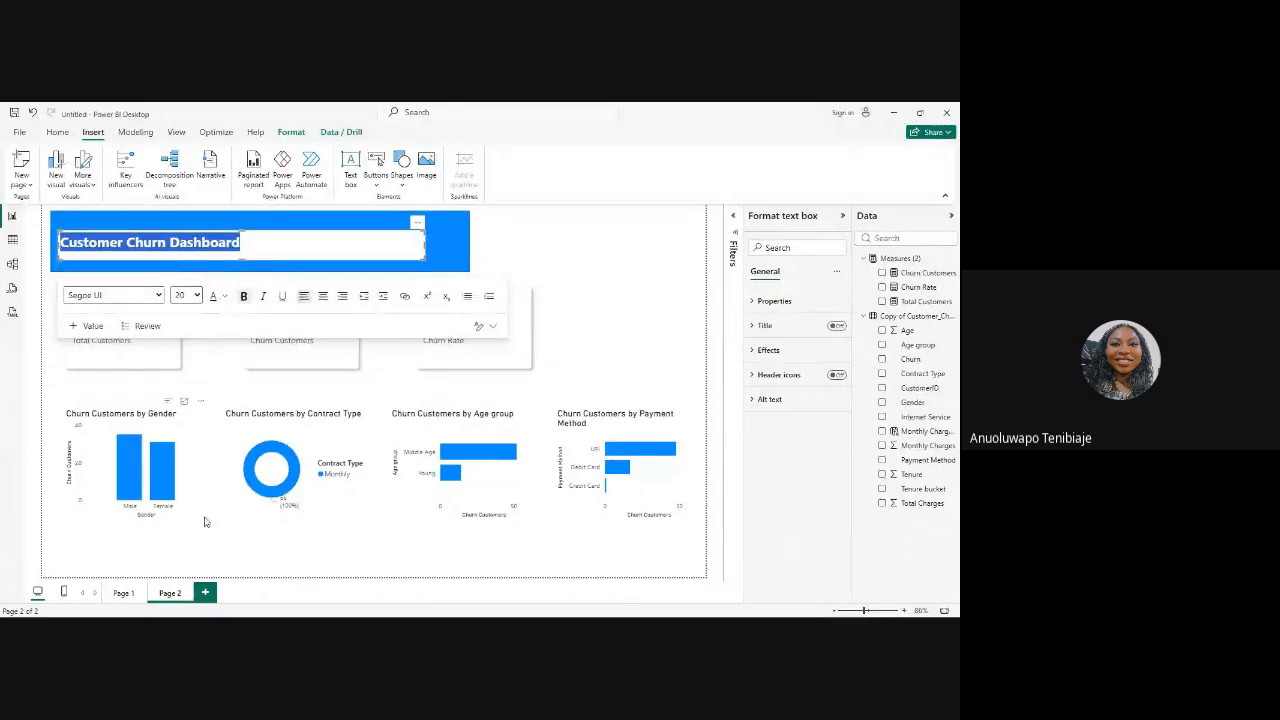
{"action": "left_click", "coordinate": [181, 565]}
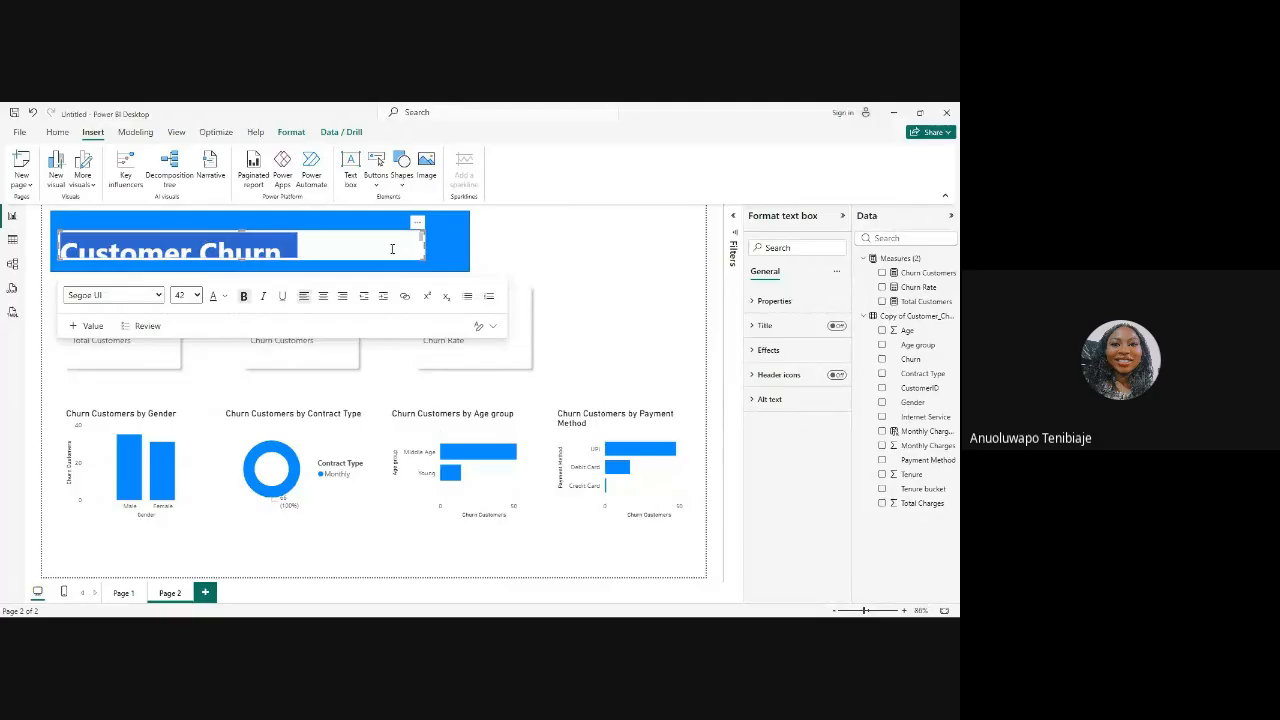
{"action": "left_click", "coordinate": [185, 518]}
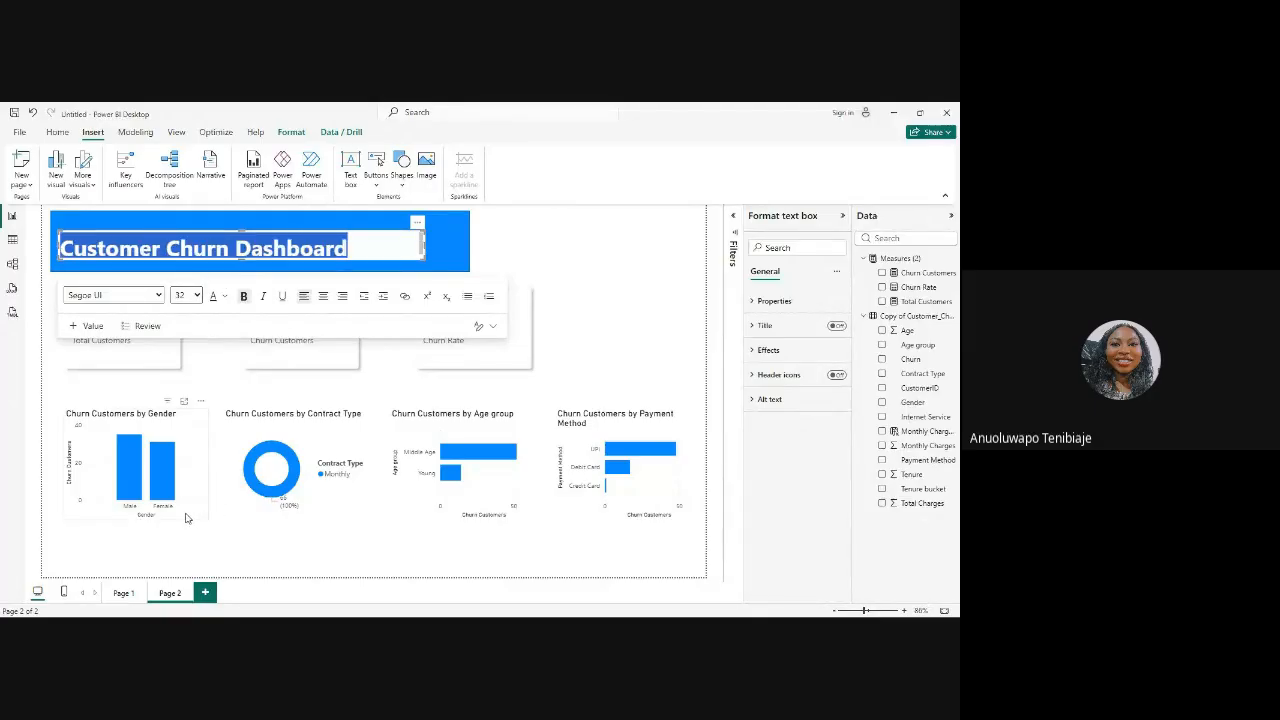
Step: Shift the header banner rectangle left to the page's edge, keeping the title text box in place, and deselect it
{"action": "left_click", "coordinate": [424, 250]}
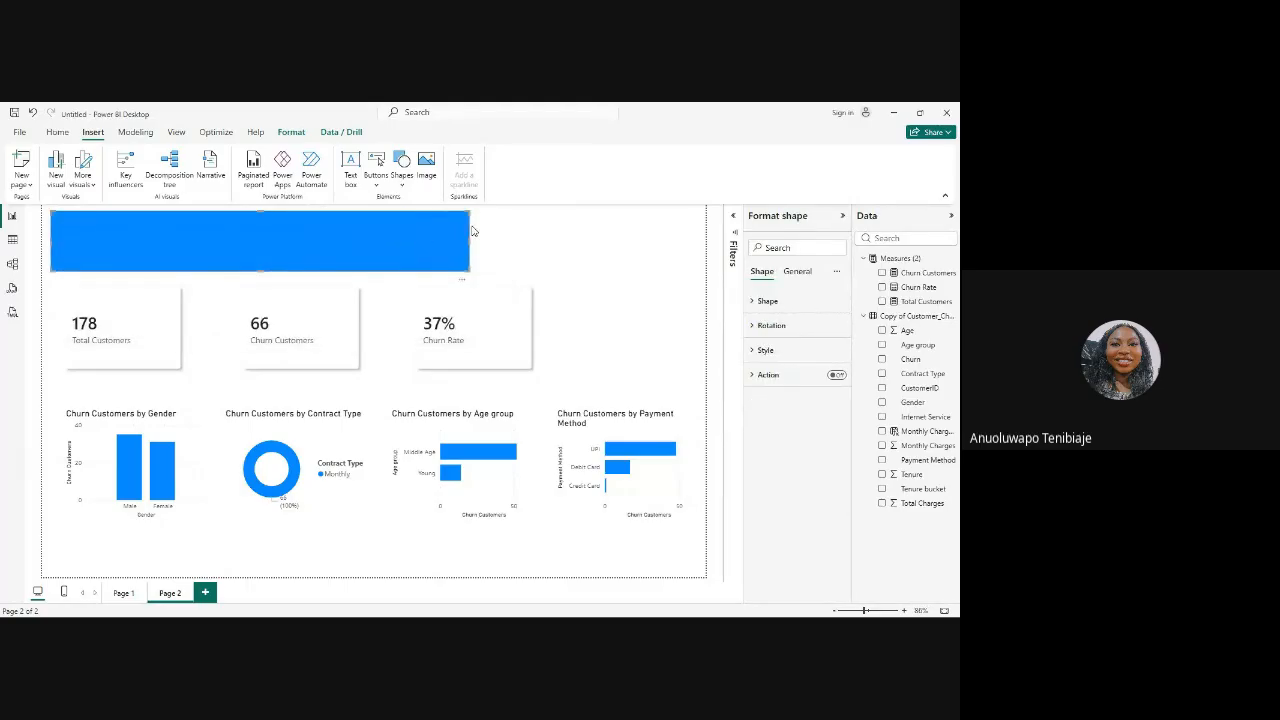
{"action": "left_click", "coordinate": [507, 228]}
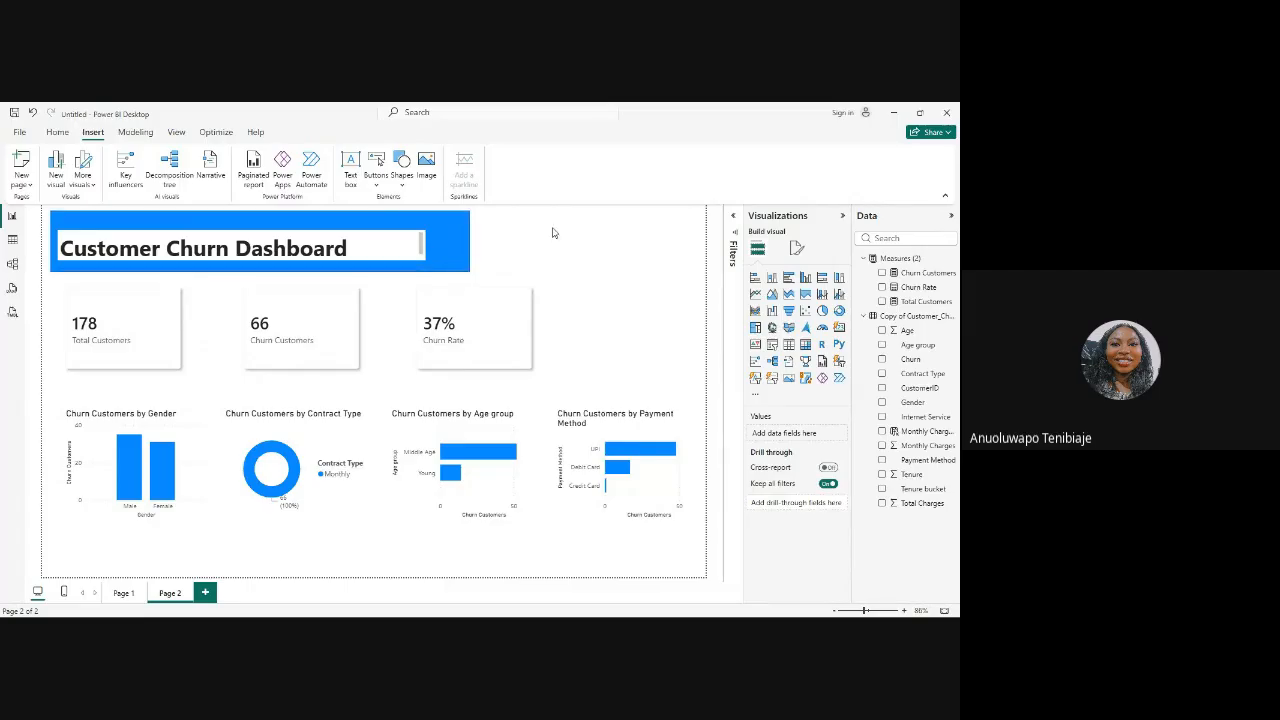
{"action": "left_click", "coordinate": [395, 244]}
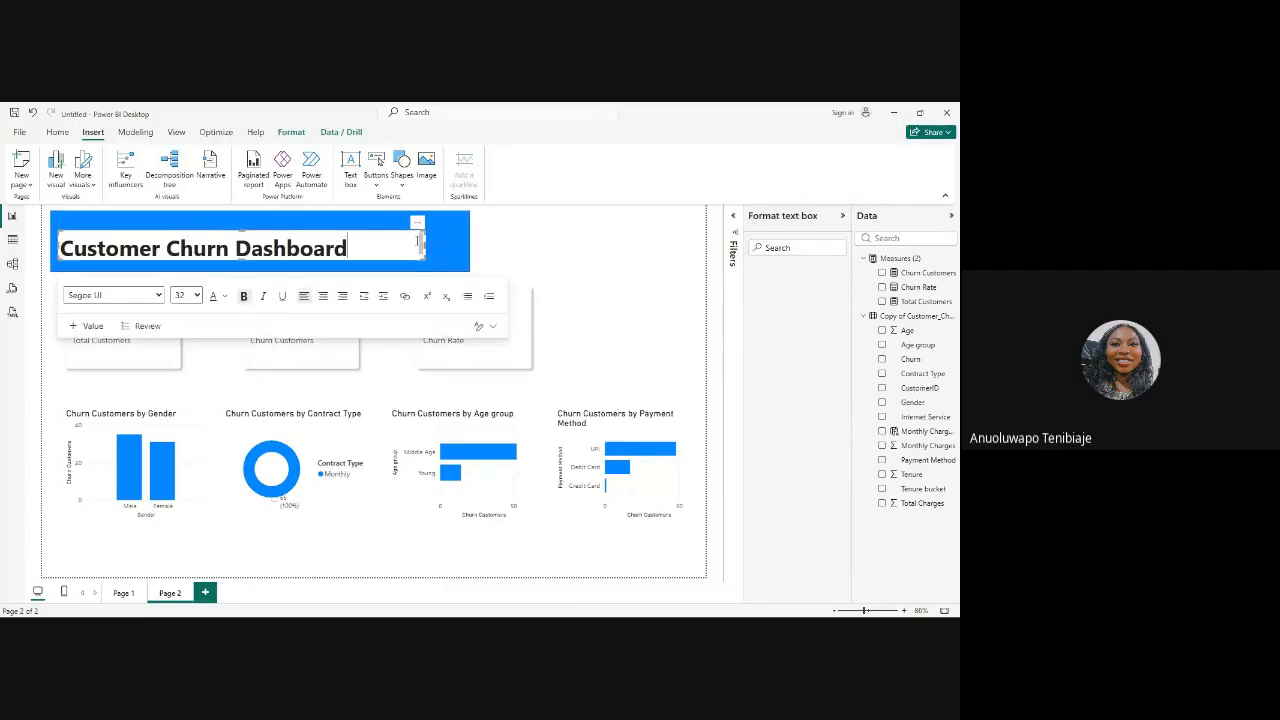
{"action": "left_click_drag", "start_coordinate": [427, 243], "coordinate": [390, 250]}
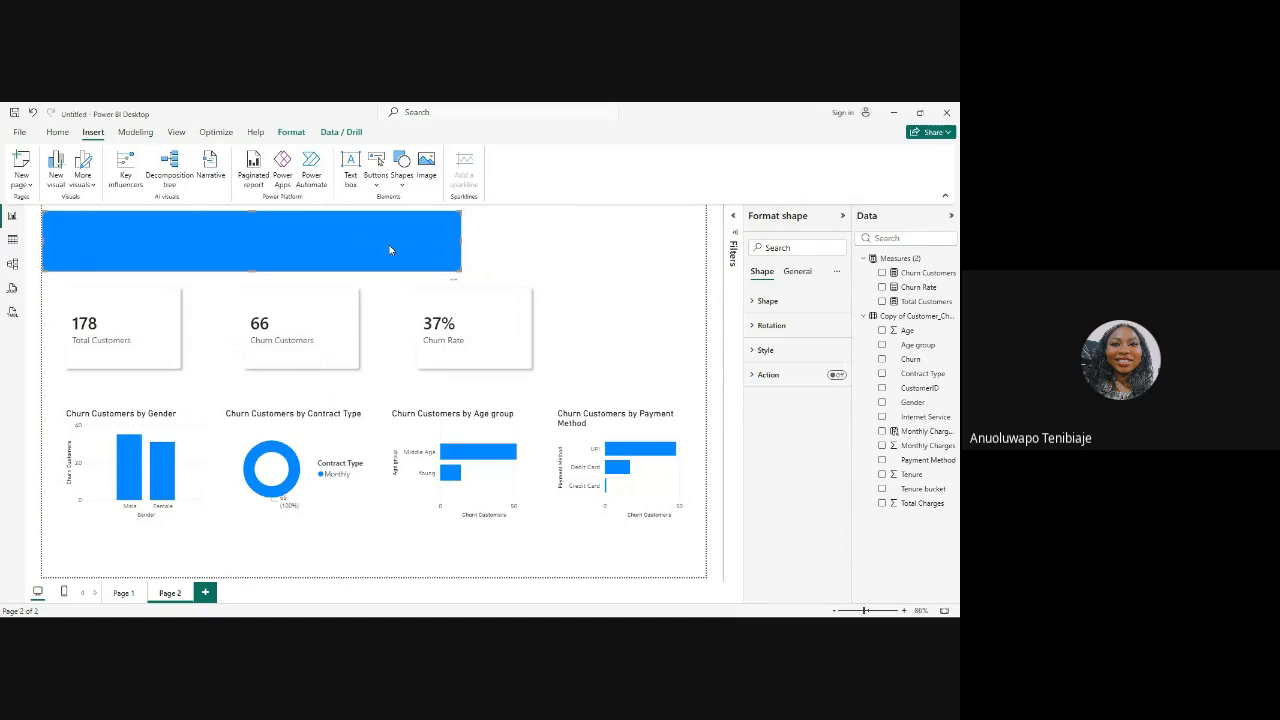
{"action": "left_click", "coordinate": [475, 237]}
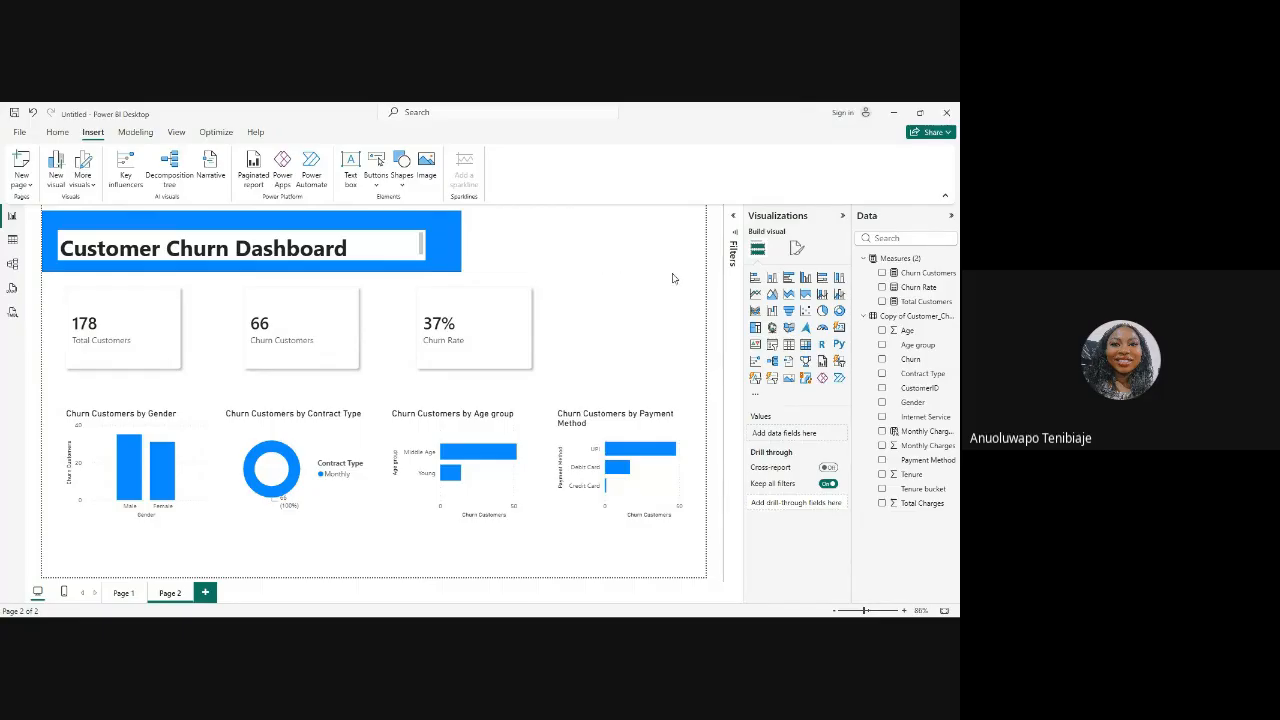
Step: Add a slicer on the Gender field beside the Churn Rate card and shorten it to fit its options
{"action": "left_click", "coordinate": [772, 345]}
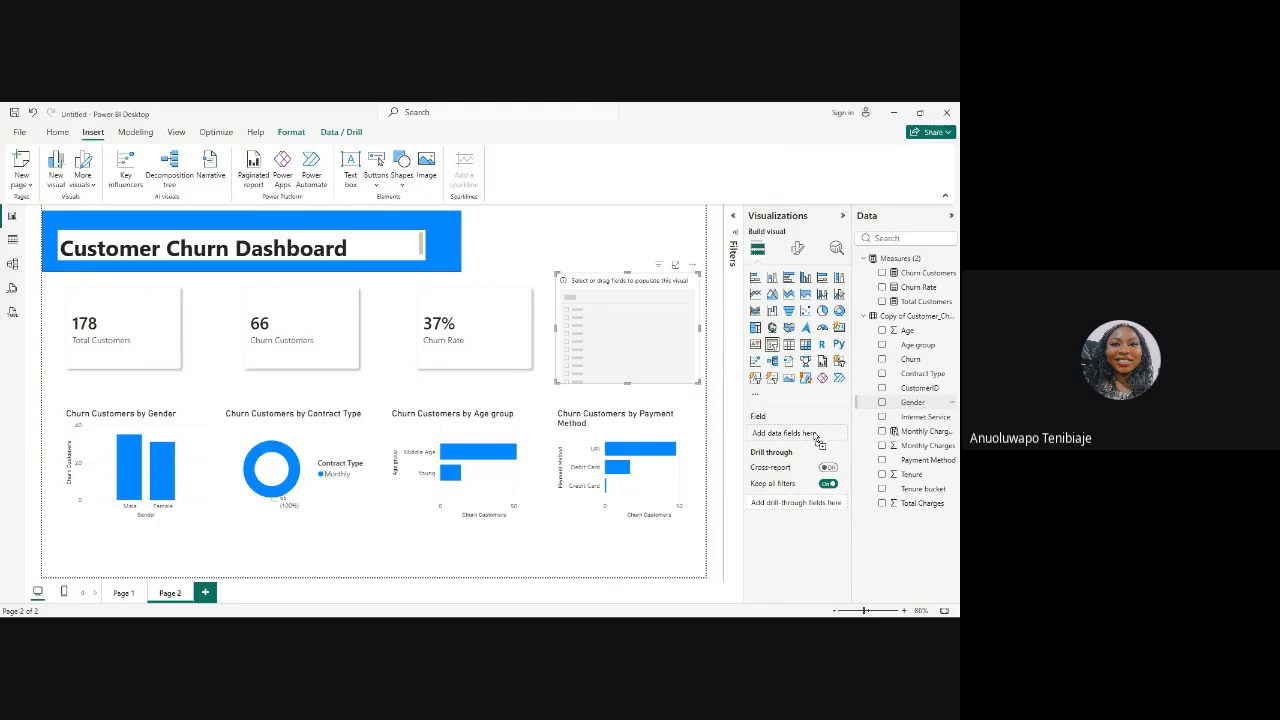
{"action": "left_click_drag", "start_coordinate": [815, 438], "coordinate": [815, 436]}
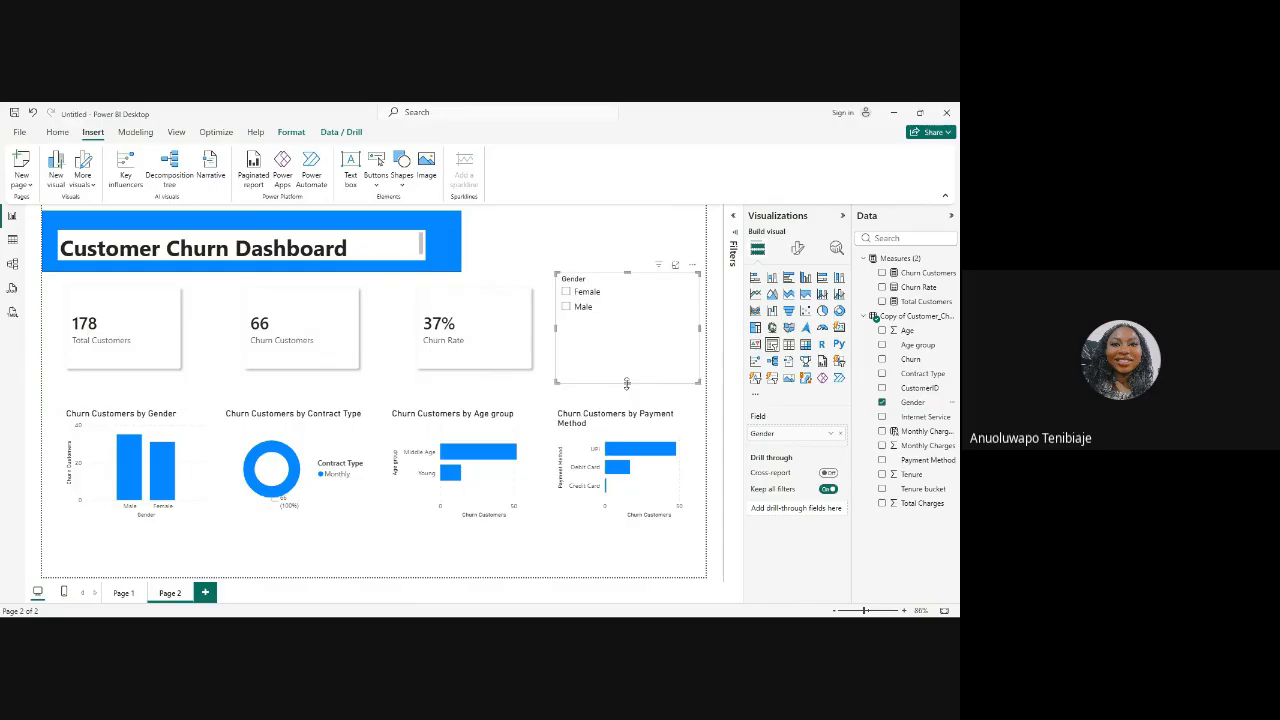
{"action": "left_click_drag", "start_coordinate": [627, 382], "coordinate": [603, 329]}
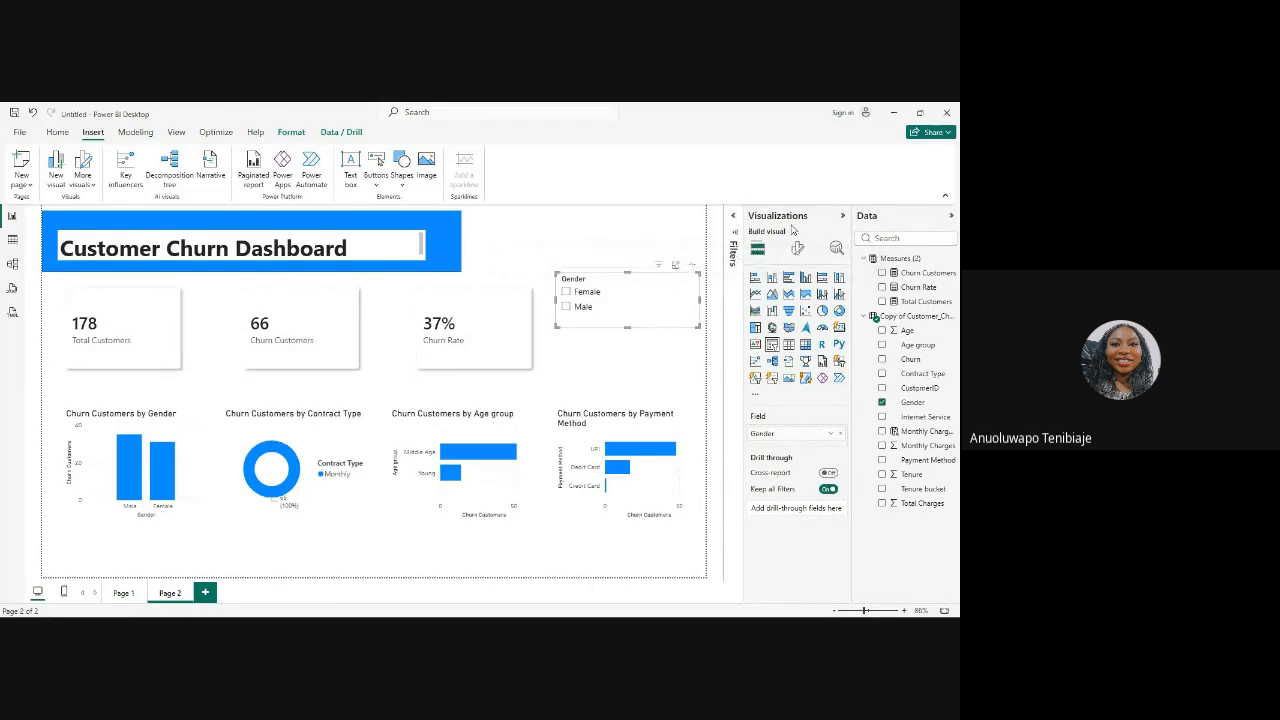
Step: Set the Gender slicer's style to Dropdown, then shorten it and move it up level with the header banner
{"action": "left_click", "coordinate": [797, 248]}
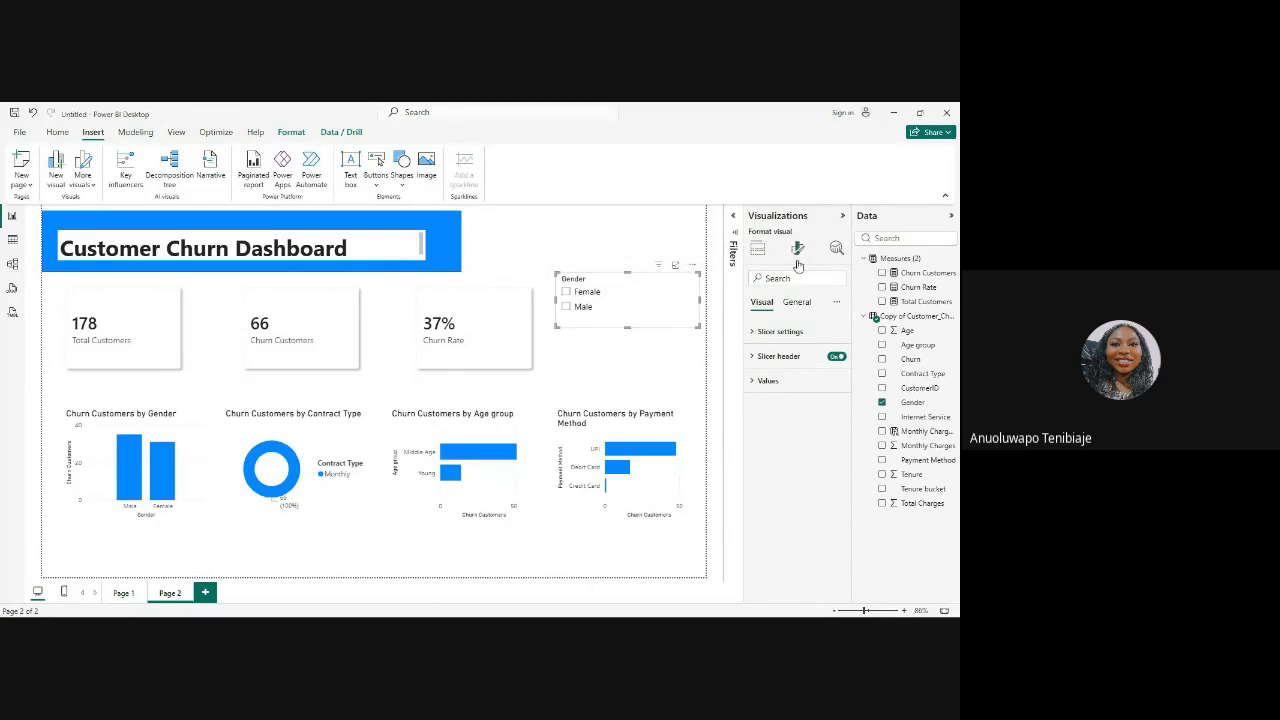
{"action": "left_click", "coordinate": [767, 333]}
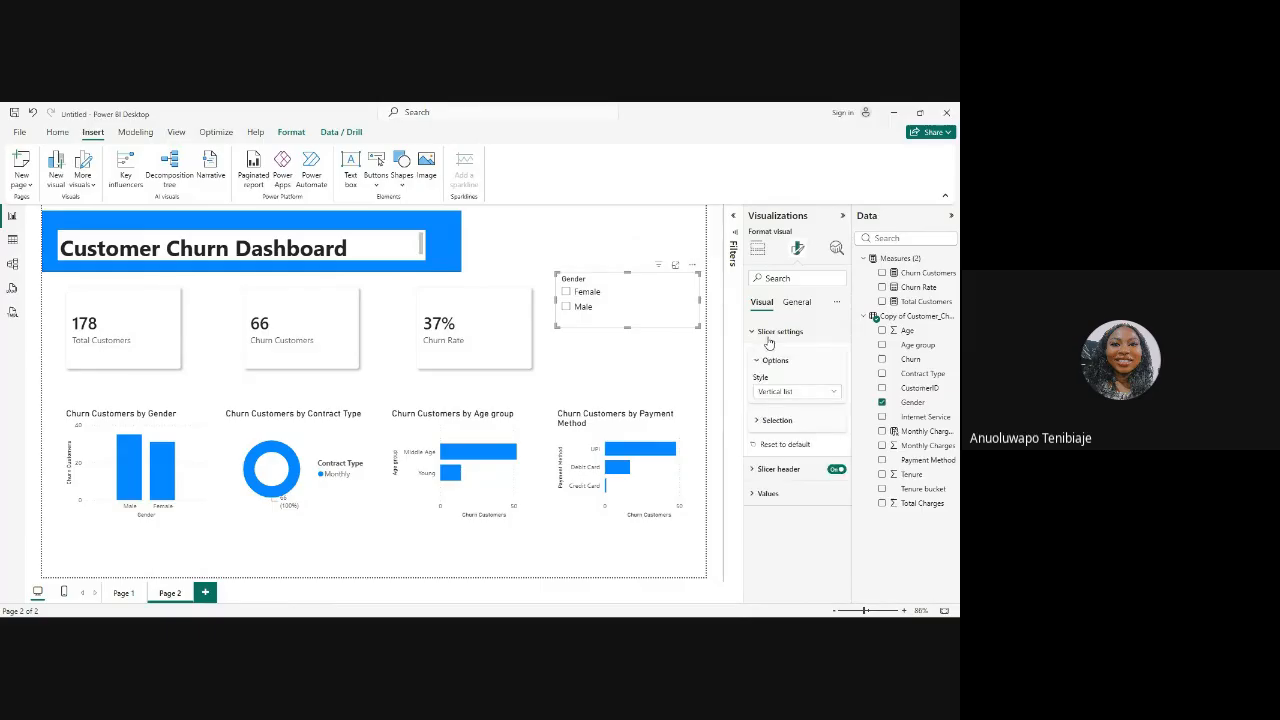
{"action": "left_click", "coordinate": [835, 393]}
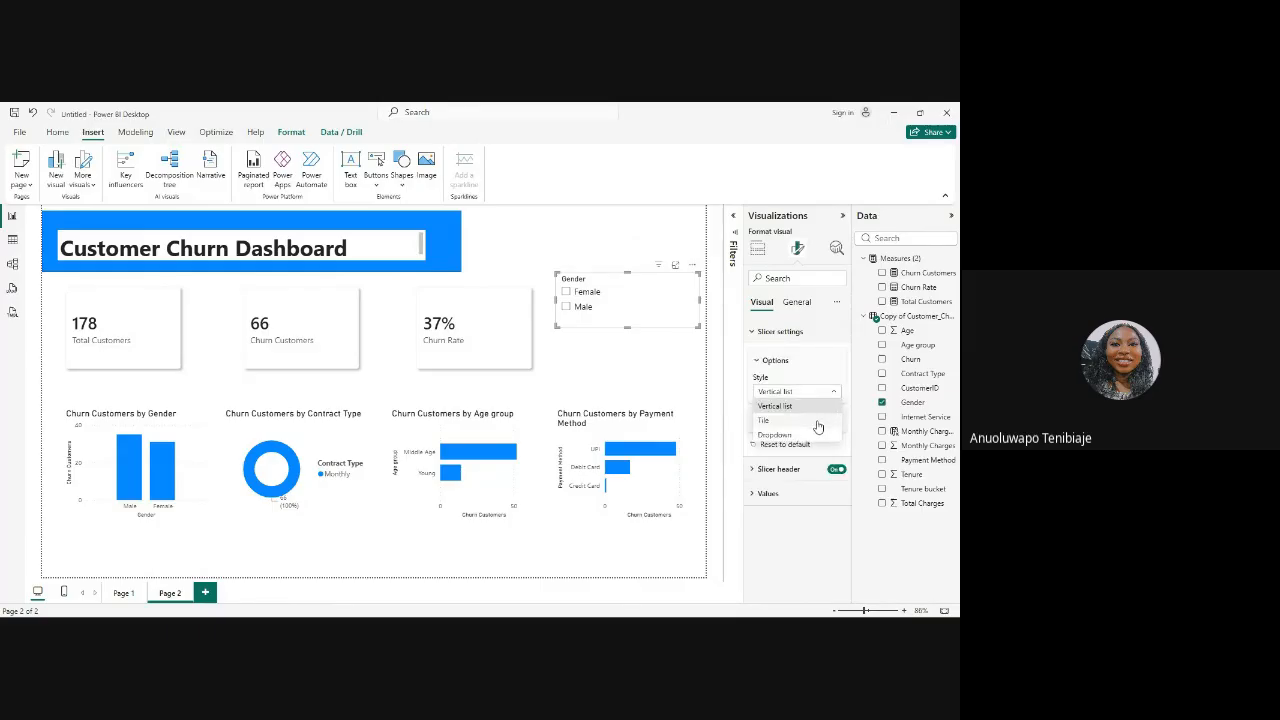
{"action": "left_click", "coordinate": [813, 434]}
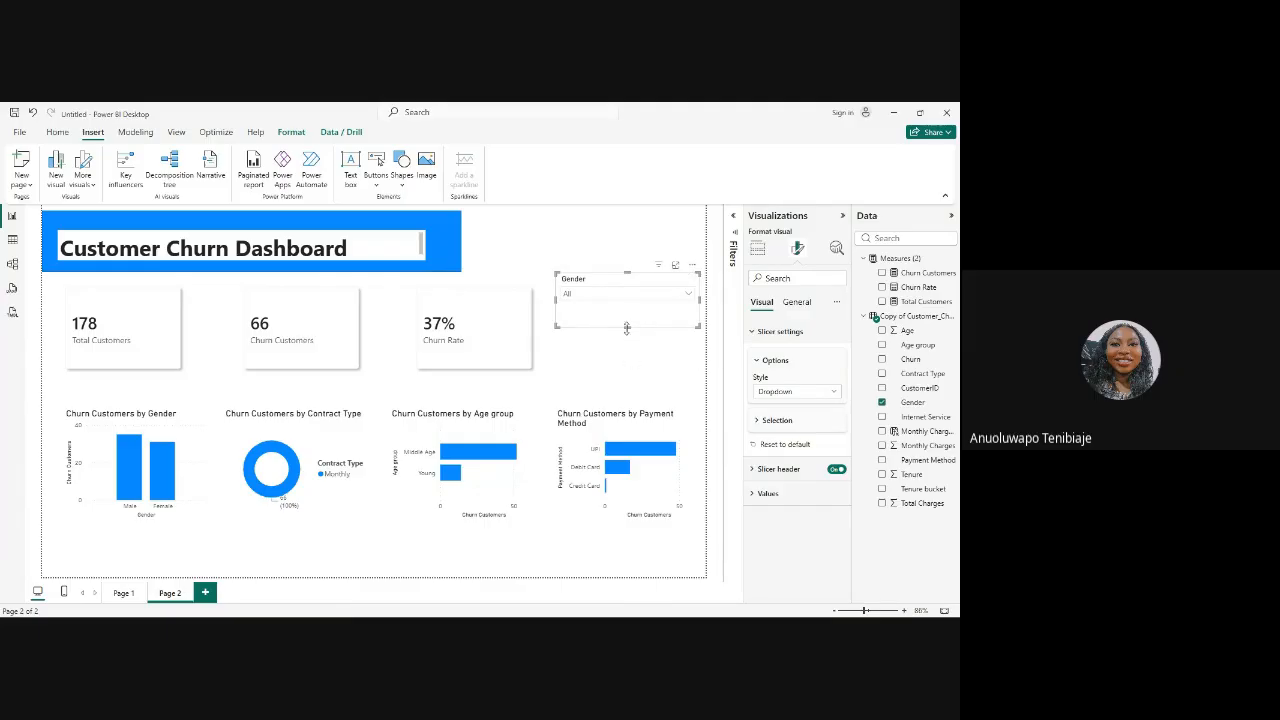
{"action": "left_click_drag", "start_coordinate": [626, 329], "coordinate": [622, 224]}
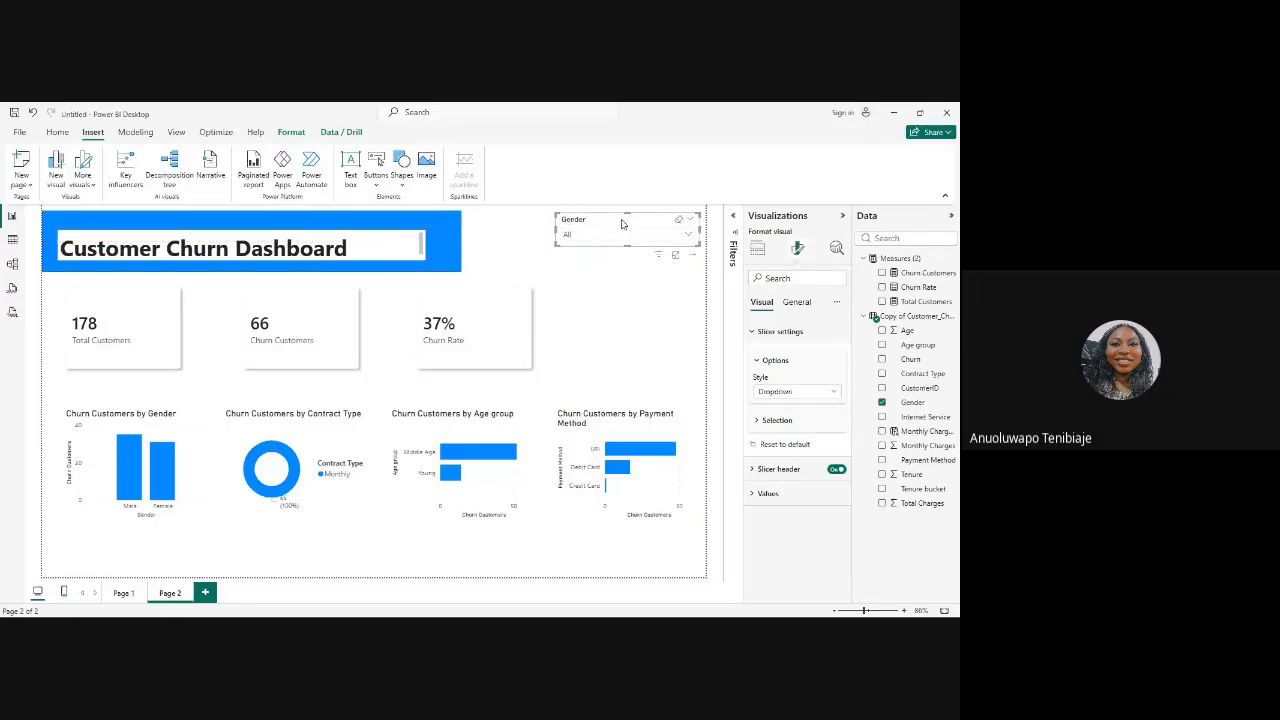
Step: Filter the dashboard by Female and Male in turn with the Gender slicer, leaving Male selected
{"action": "left_click", "coordinate": [690, 236]}
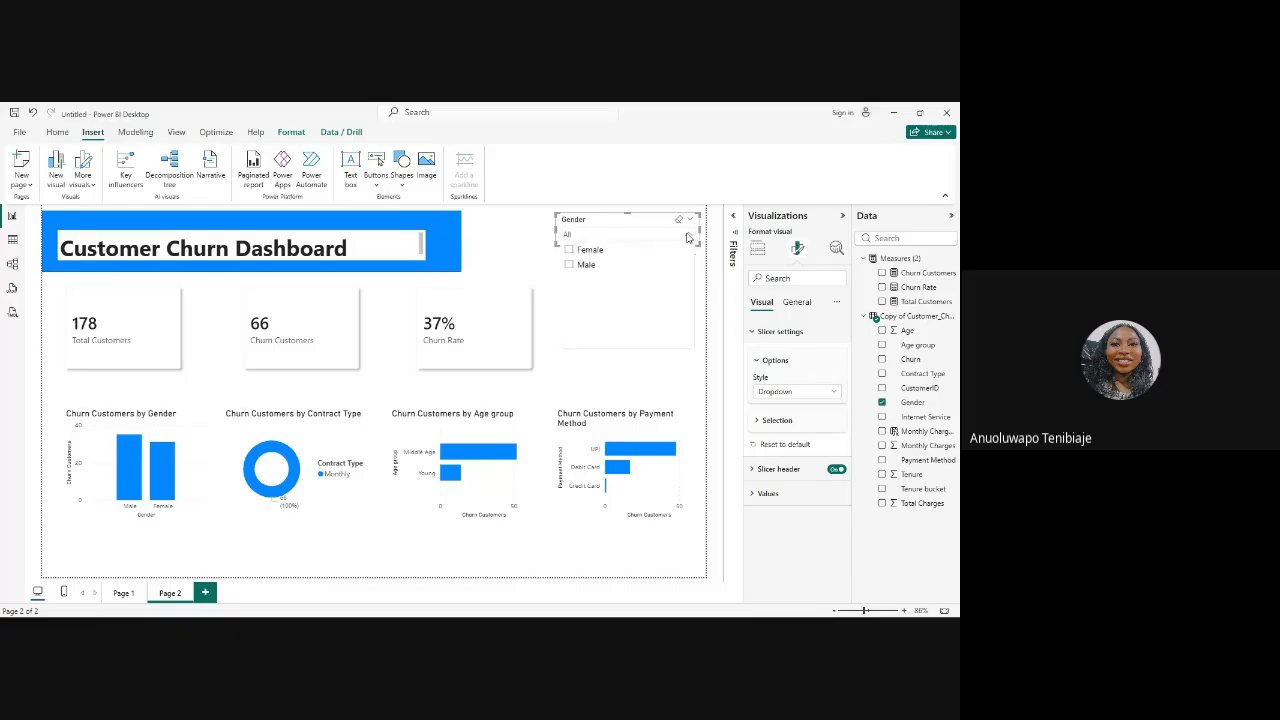
{"action": "left_click", "coordinate": [688, 237]}
{"action": "left_click", "coordinate": [688, 237]}
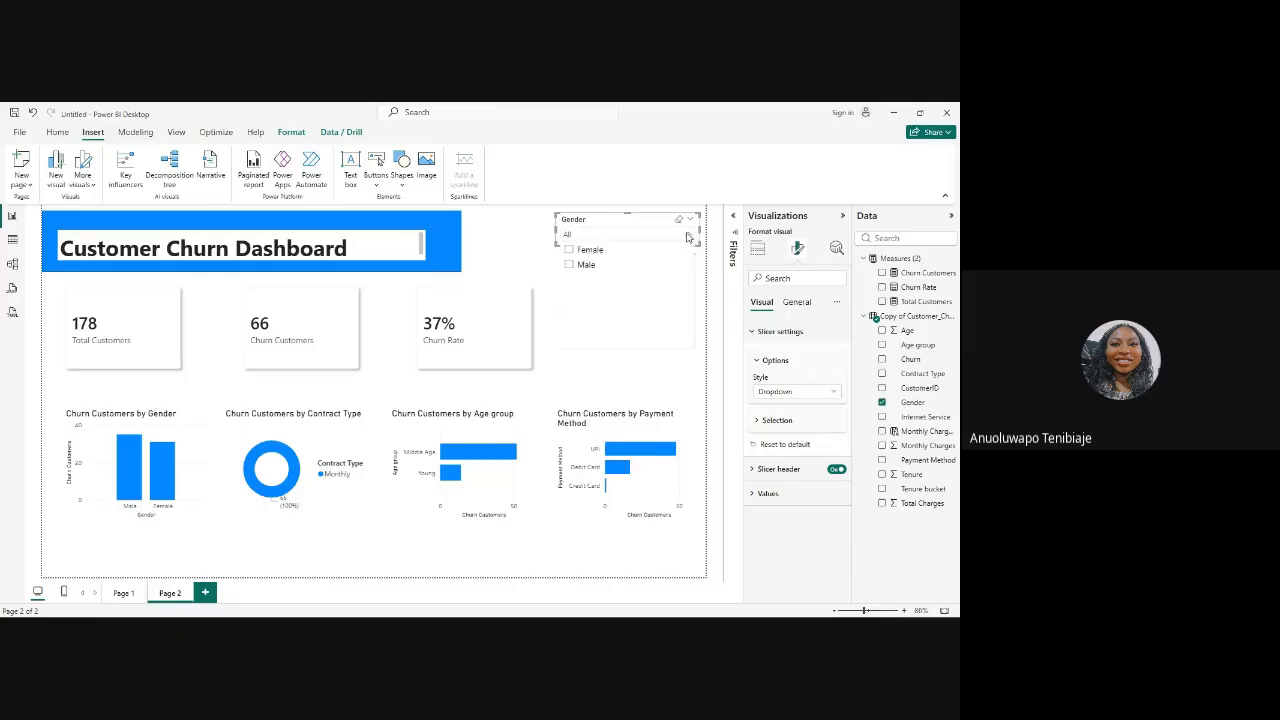
{"action": "left_click", "coordinate": [569, 251]}
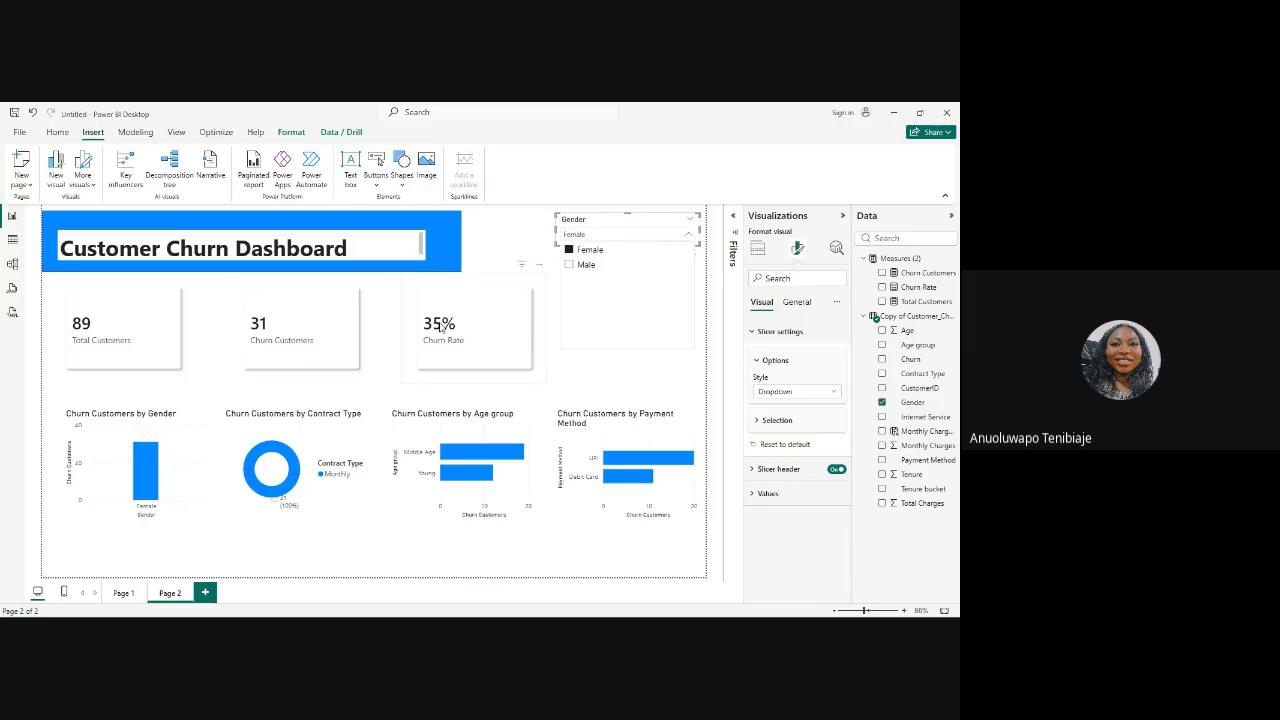
{"action": "left_click", "coordinate": [570, 265]}
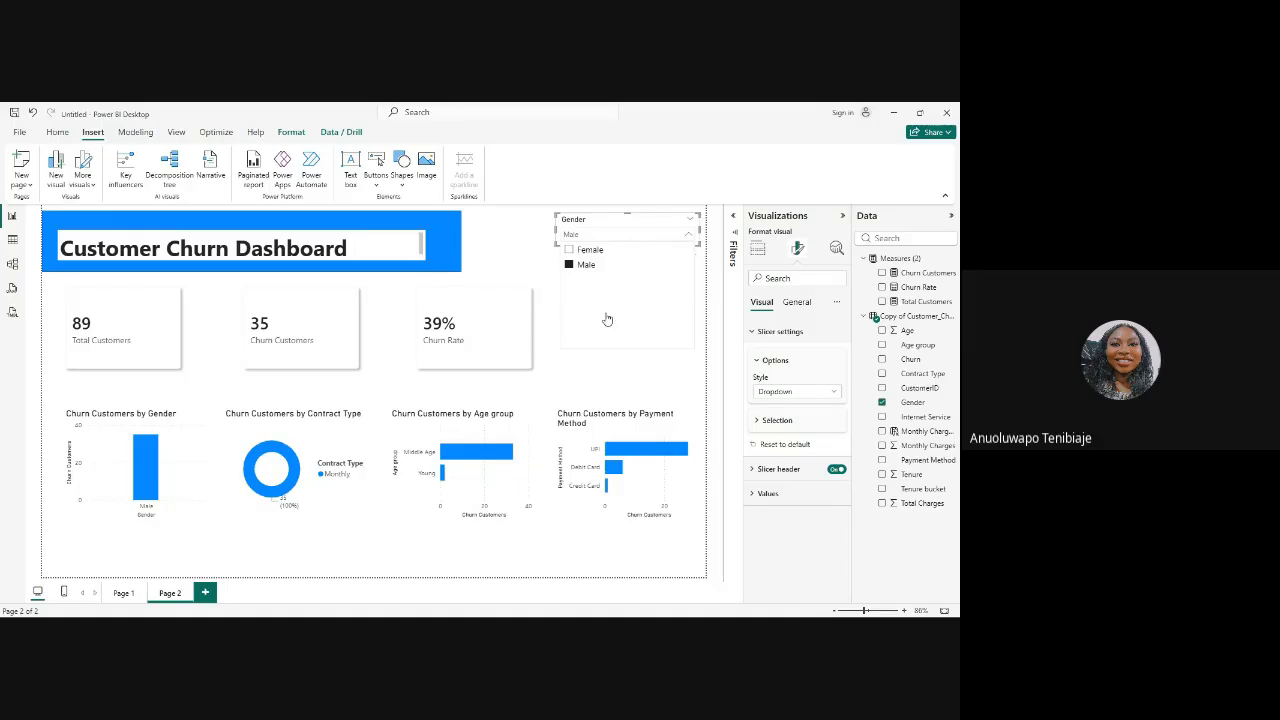
{"action": "left_click", "coordinate": [570, 250]}
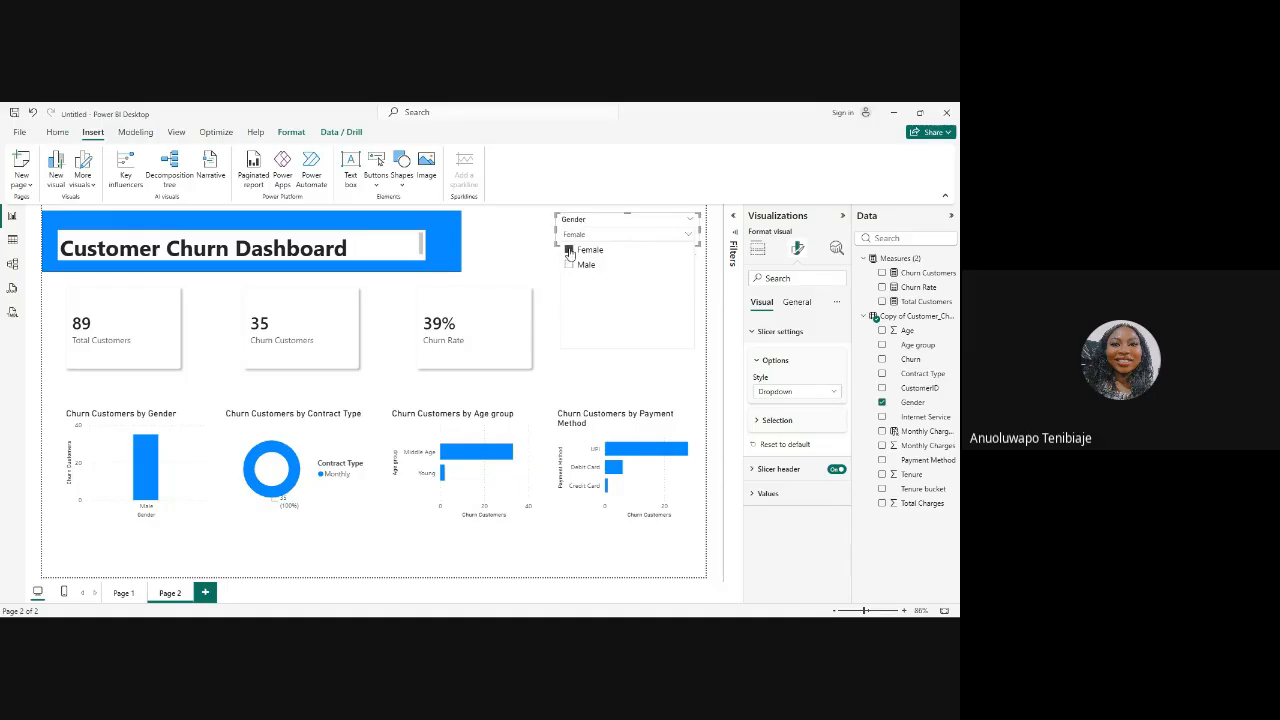
{"action": "left_click", "coordinate": [686, 234]}
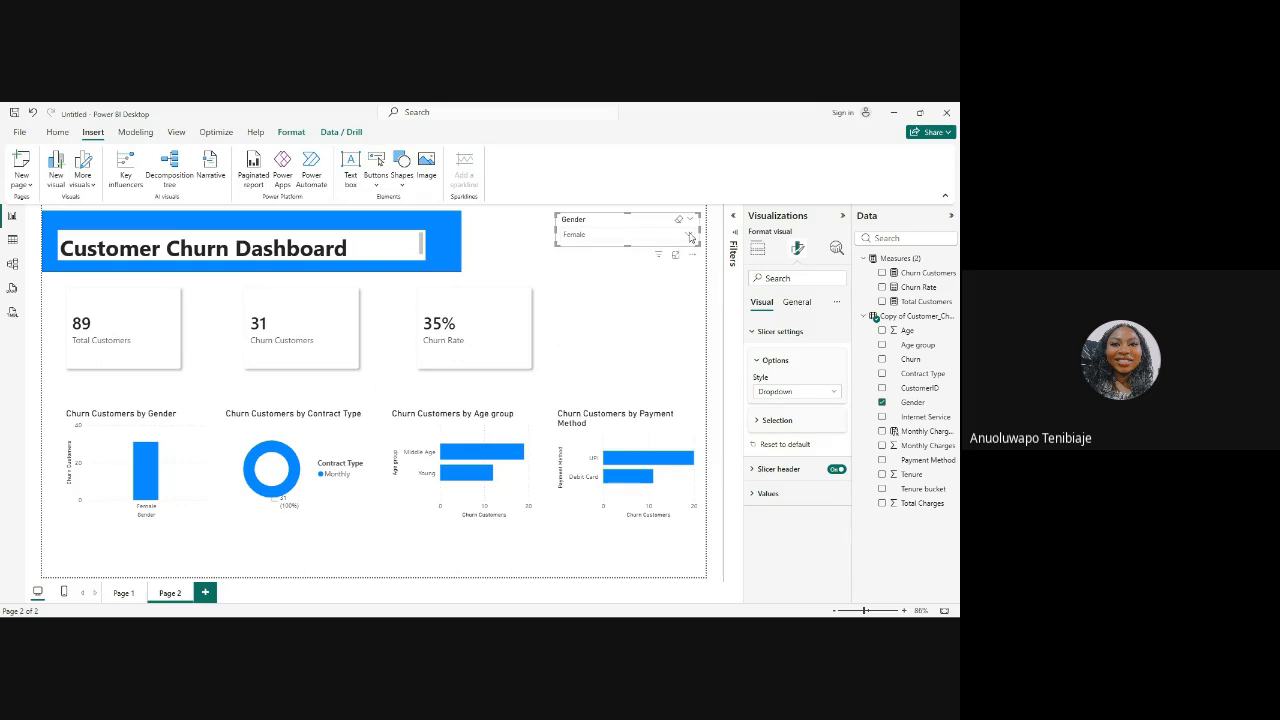
{"action": "left_click", "coordinate": [689, 236]}
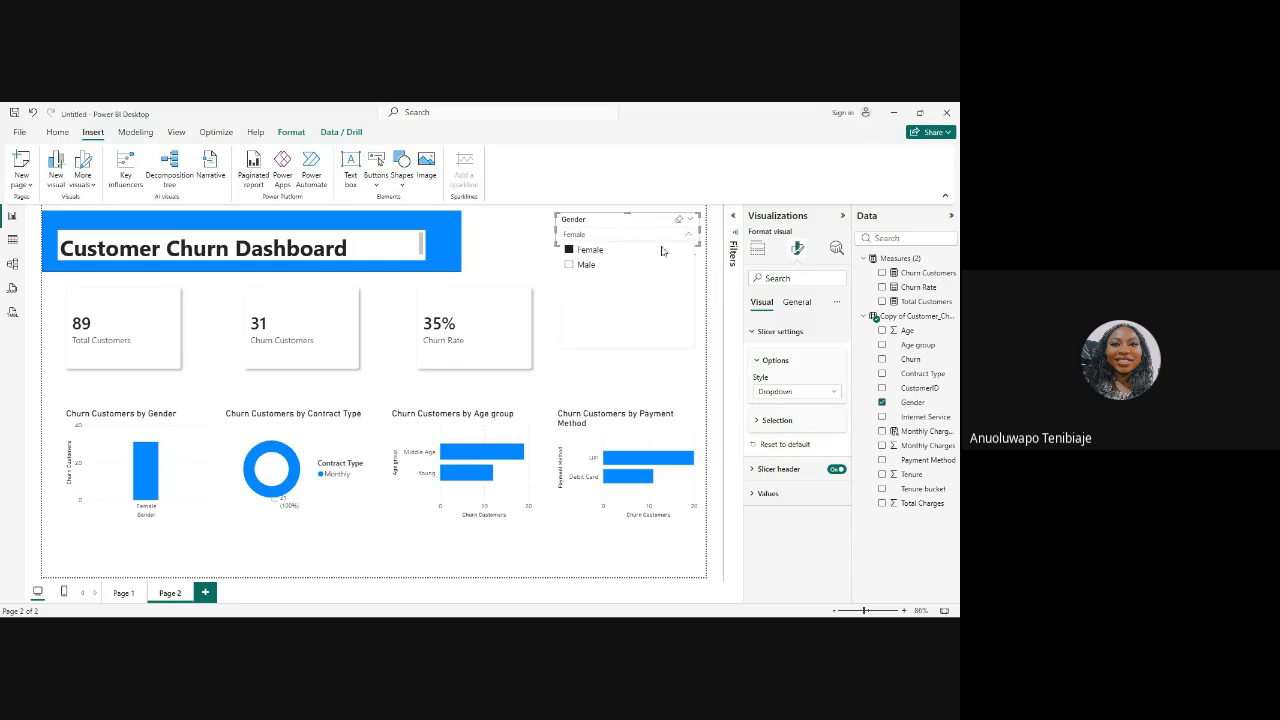
{"action": "left_click", "coordinate": [568, 265]}
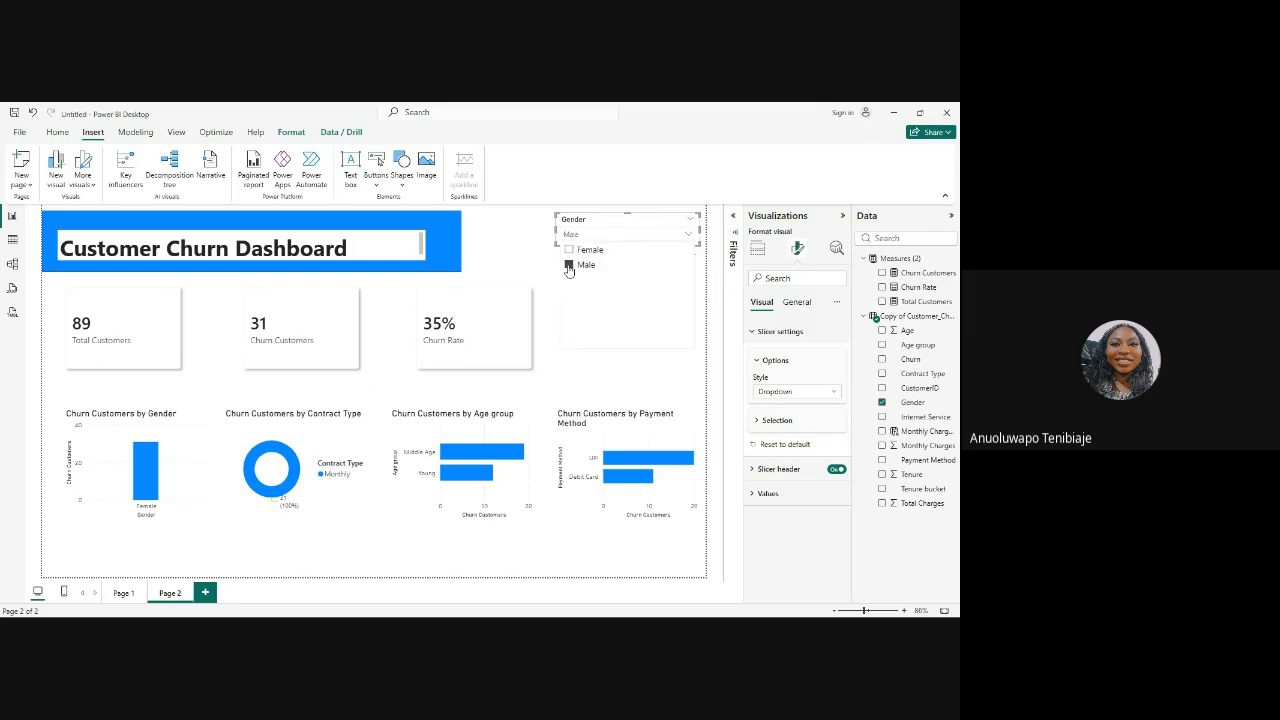
{"action": "left_click", "coordinate": [694, 226]}
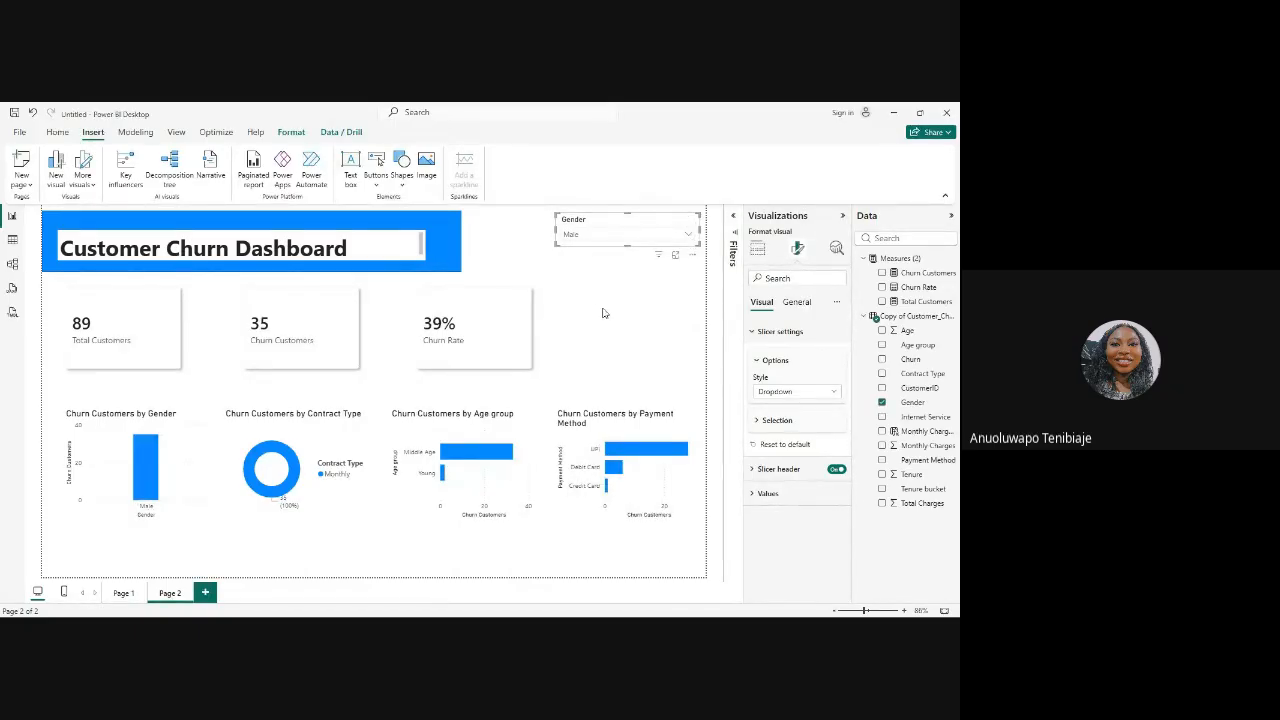
{"action": "left_click", "coordinate": [511, 254]}
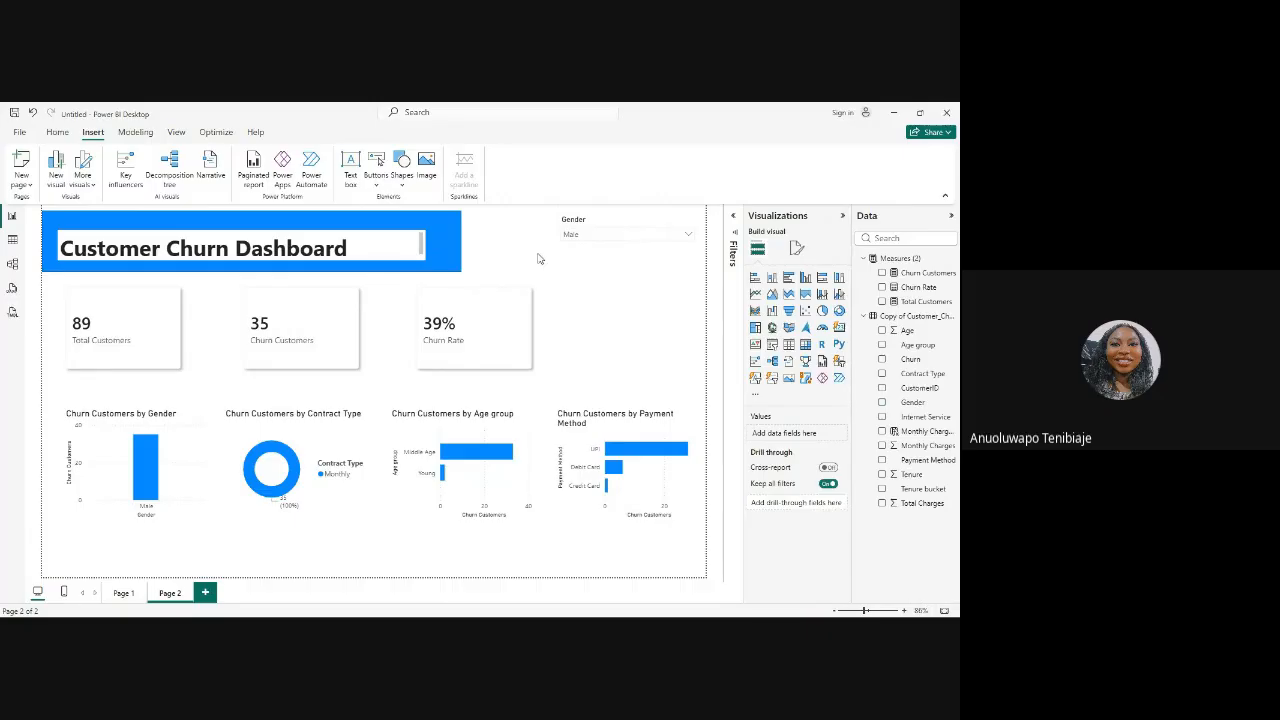
Step: Add a slicer on the Contract Type field below the Gender slicer and set its style to Tile
{"action": "left_click", "coordinate": [772, 345]}
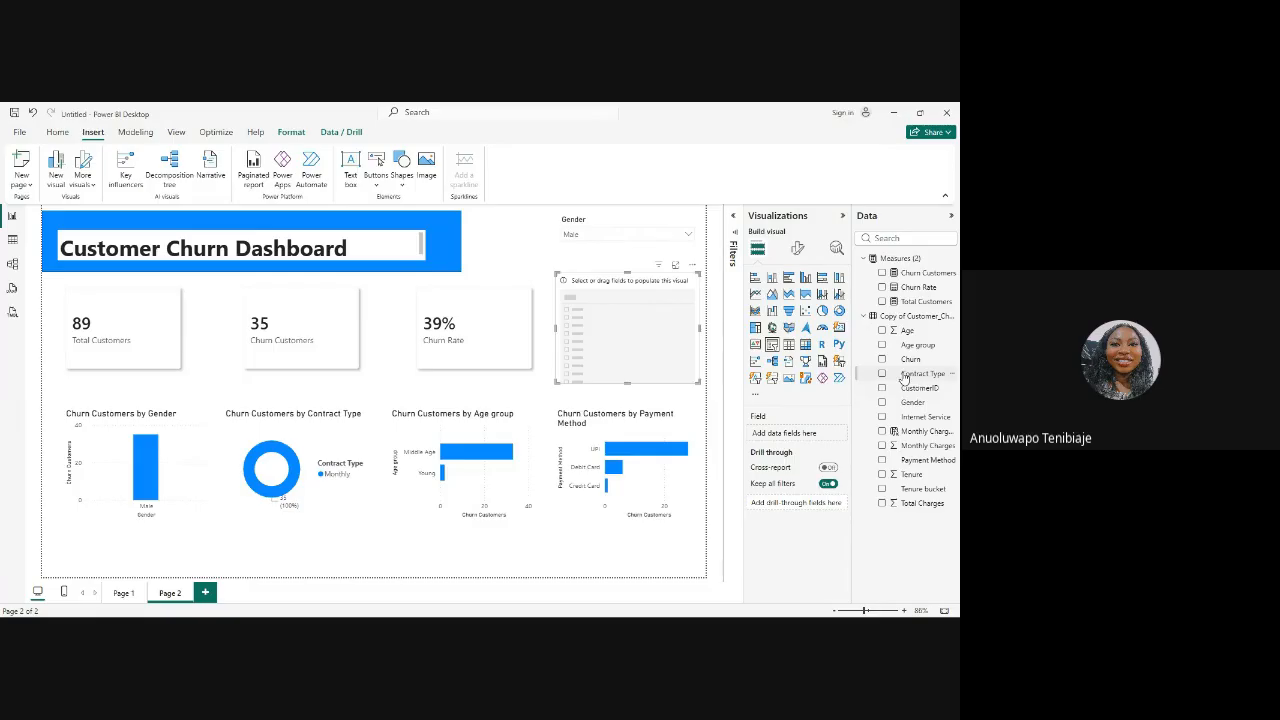
{"action": "left_click_drag", "start_coordinate": [916, 378], "coordinate": [780, 438]}
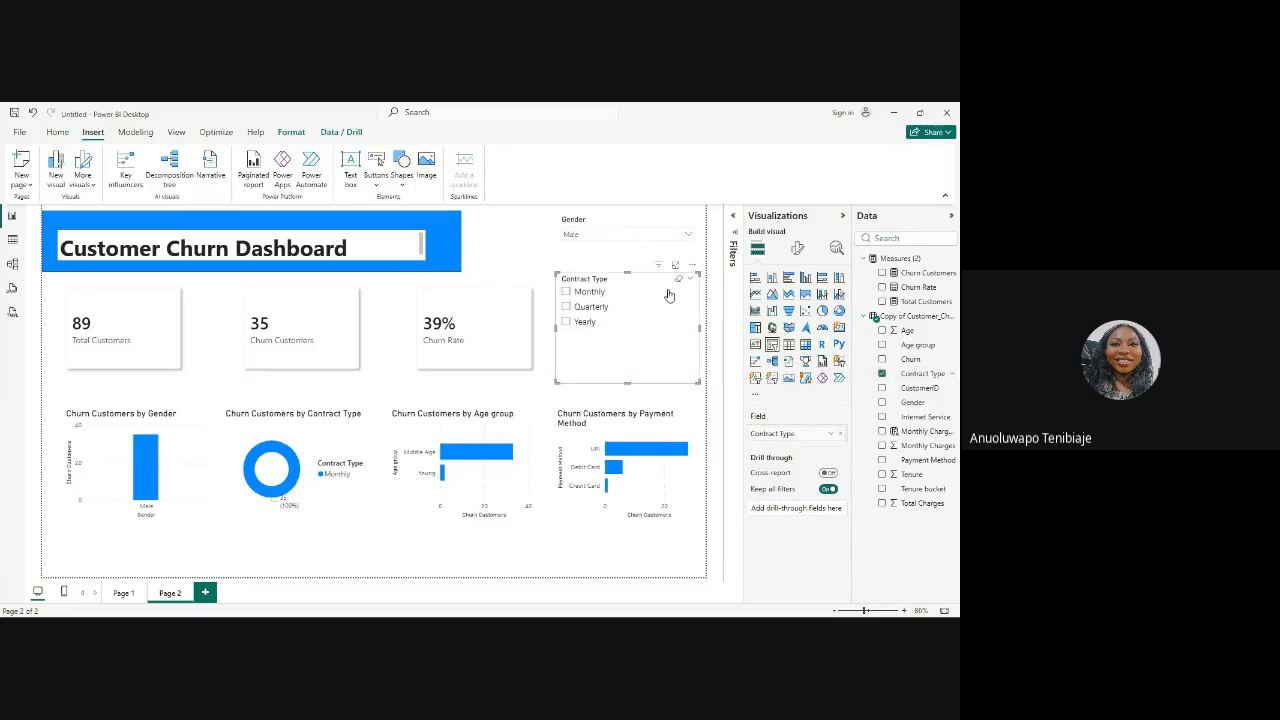
{"action": "left_click", "coordinate": [798, 249]}
{"action": "left_click", "coordinate": [778, 354]}
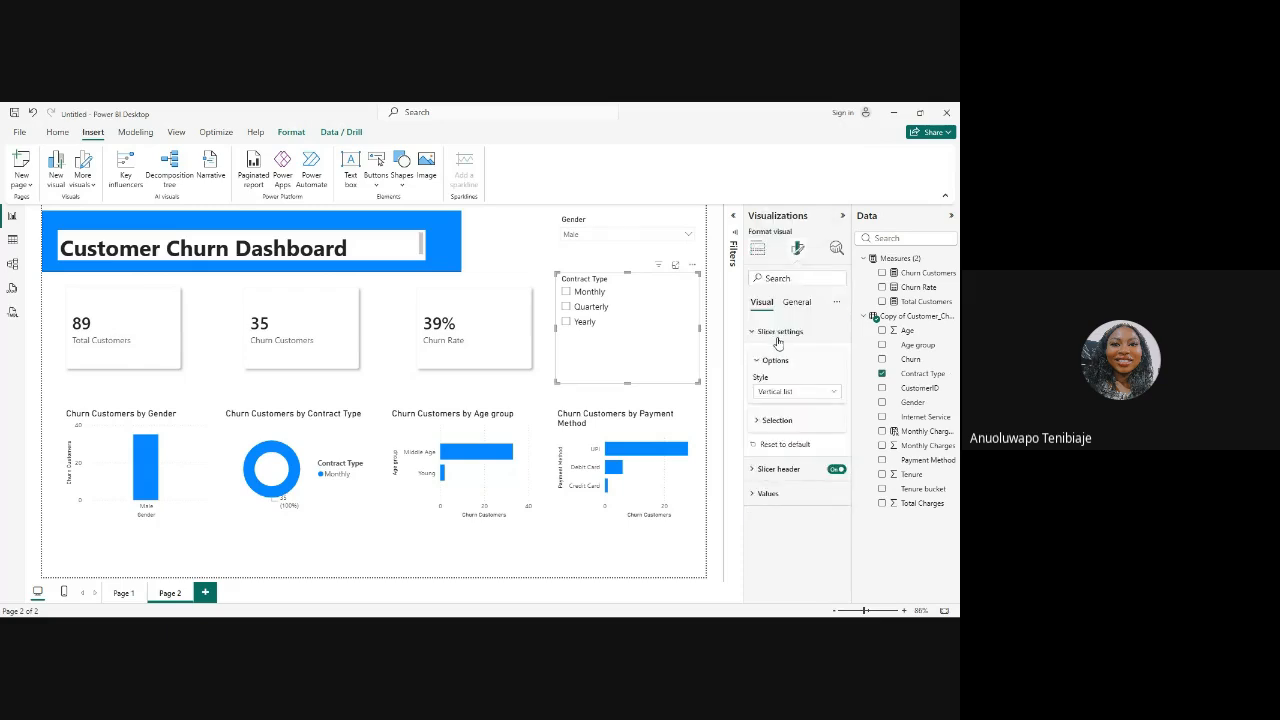
{"action": "left_click", "coordinate": [808, 392]}
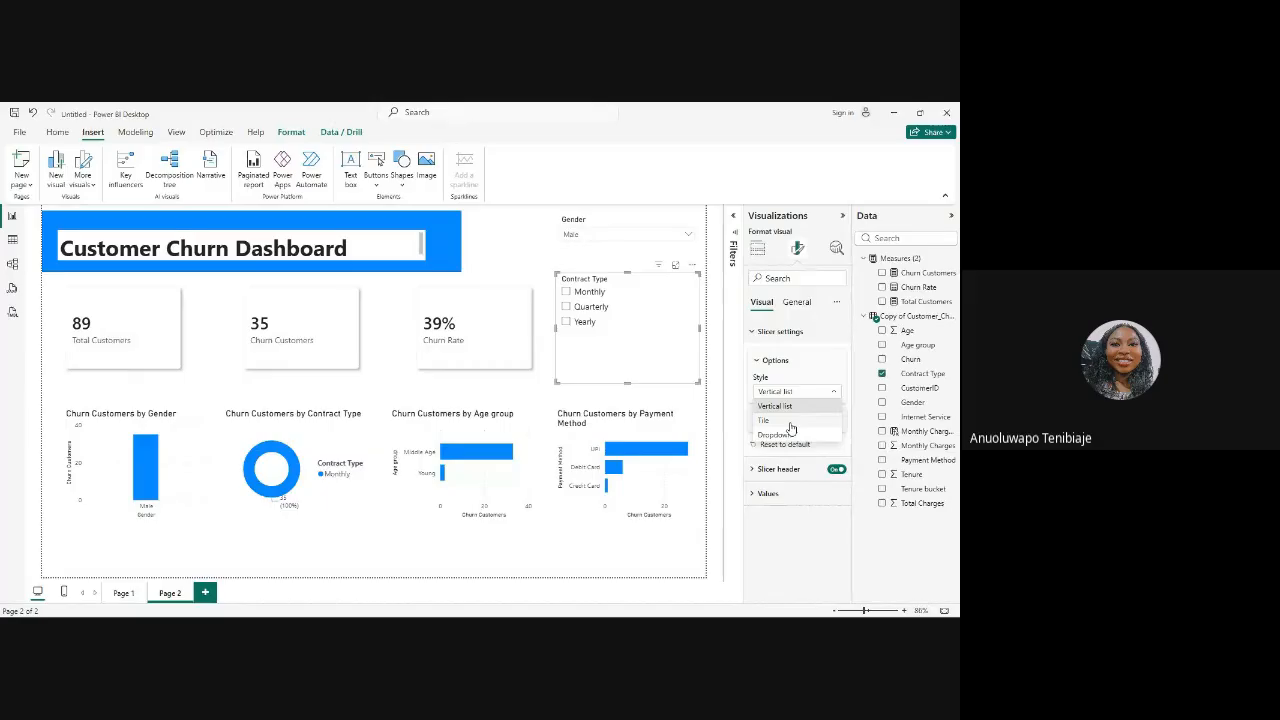
{"action": "left_click", "coordinate": [785, 421]}
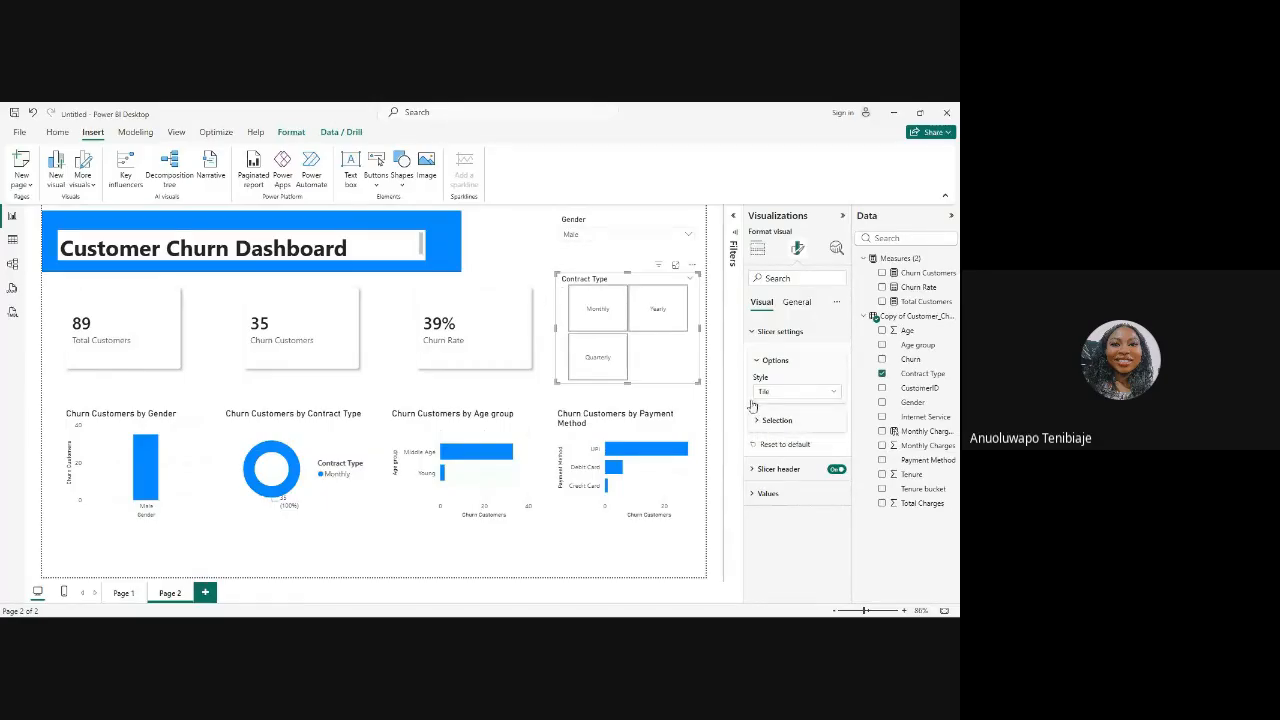
Step: Switch the Contract Type slicer to the Dropdown style and reduce its width and height
{"action": "left_click_drag", "start_coordinate": [556, 328], "coordinate": [570, 293]}
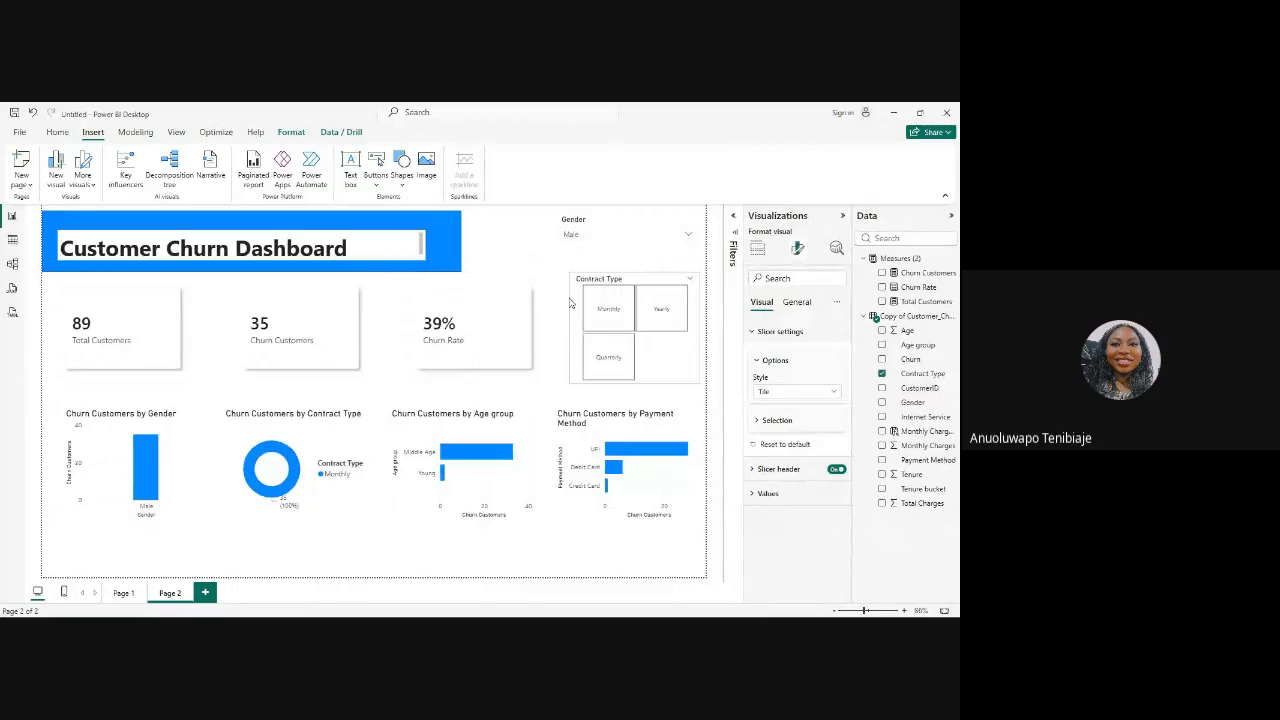
{"action": "left_click", "coordinate": [831, 392]}
{"action": "left_click", "coordinate": [814, 443]}
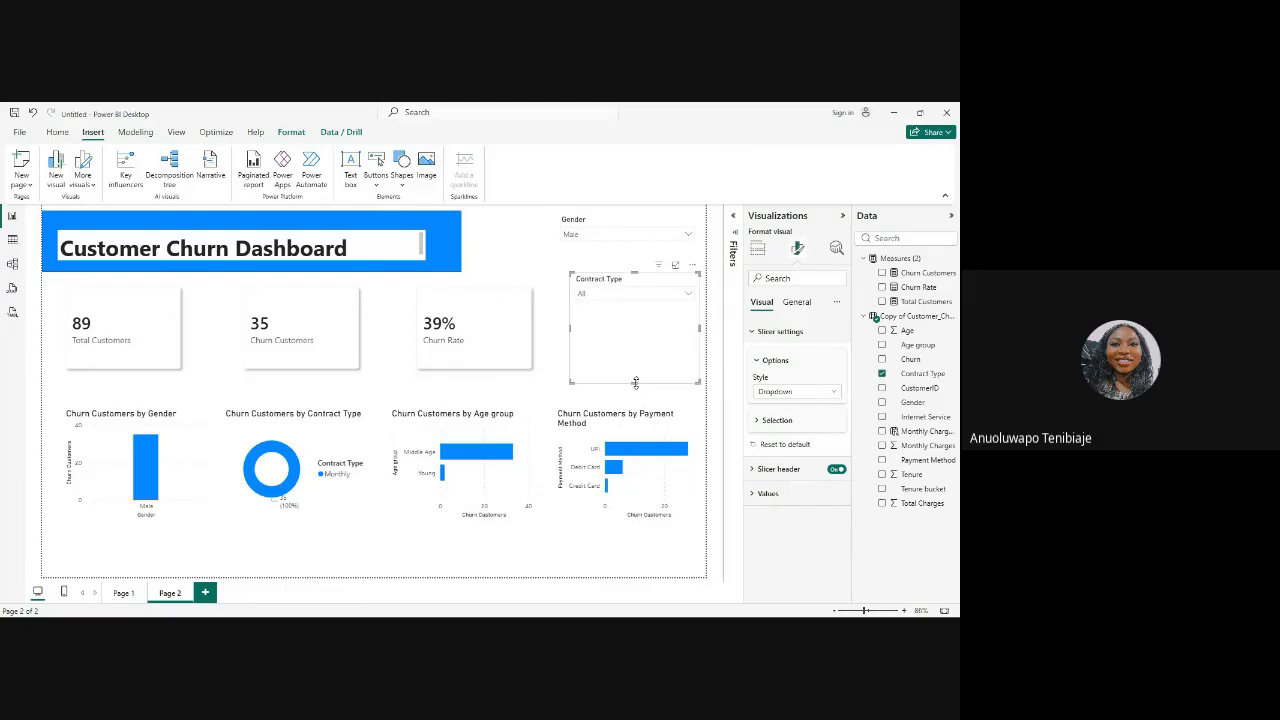
{"action": "left_click_drag", "start_coordinate": [635, 383], "coordinate": [627, 328]}
Step: Try a blue background on the Contract Type slicer and change it back to white
{"action": "left_click", "coordinate": [757, 248]}
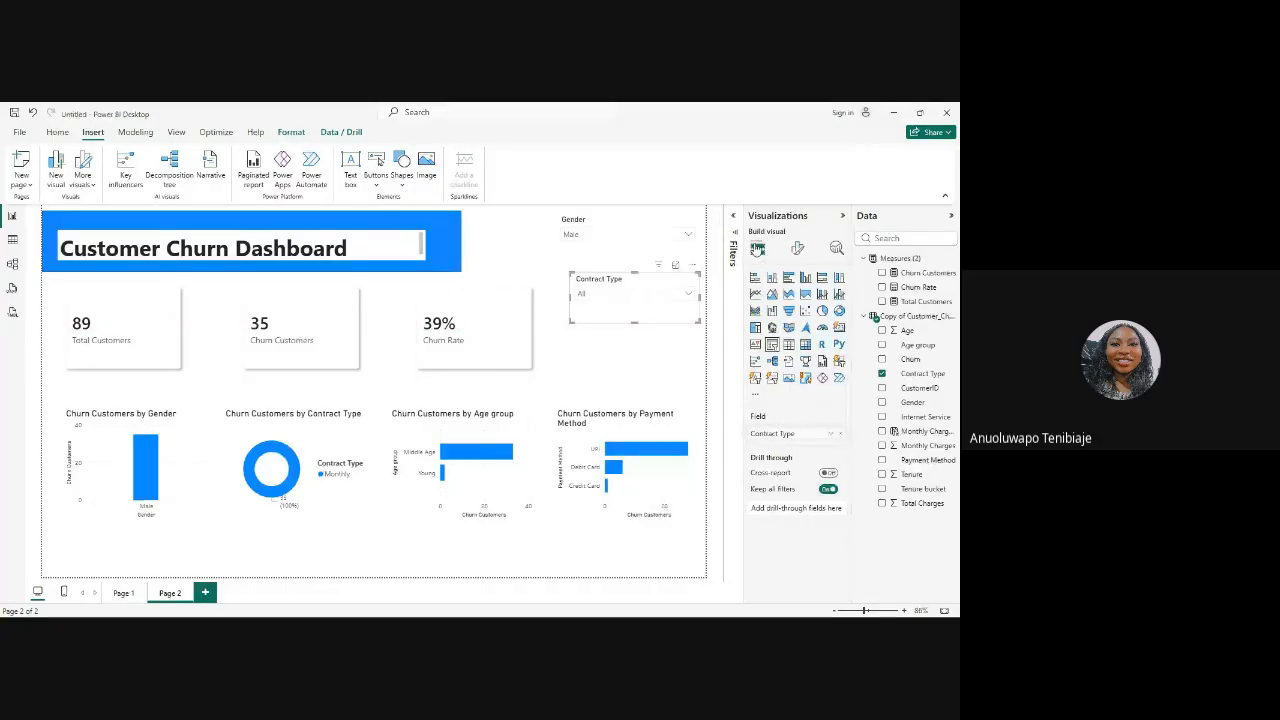
{"action": "left_click", "coordinate": [797, 248]}
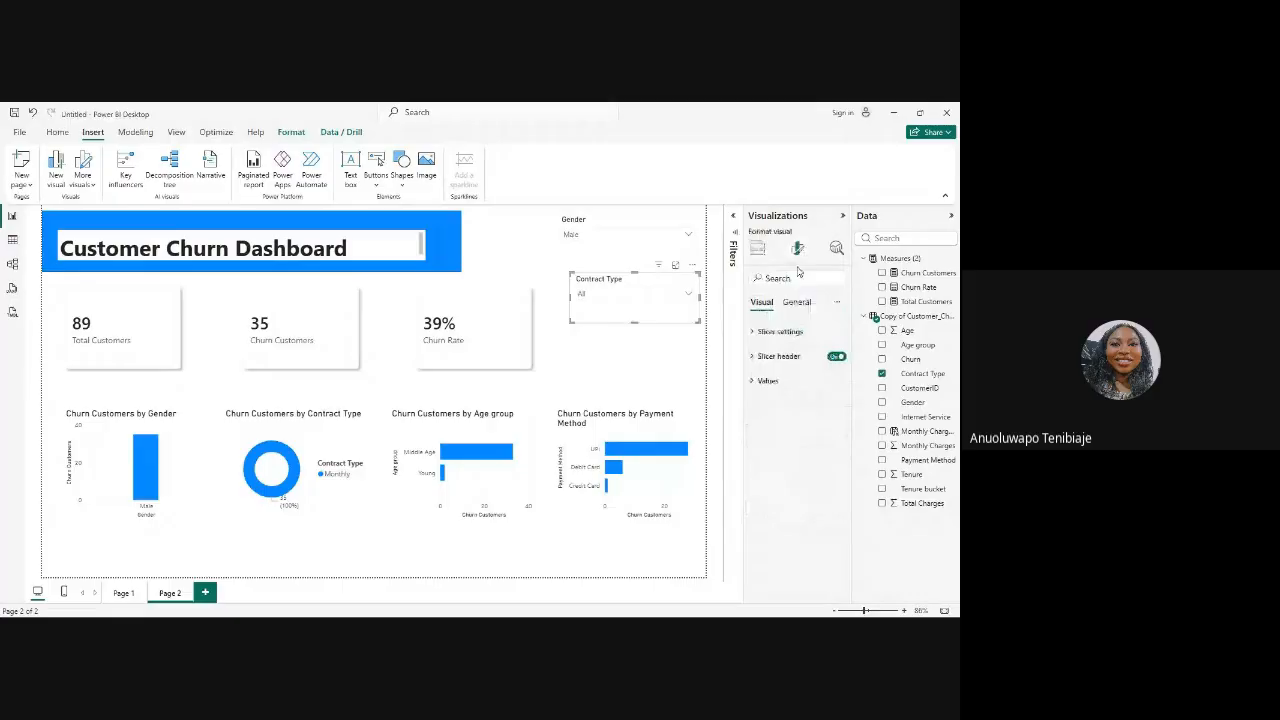
{"action": "left_click", "coordinate": [796, 302]}
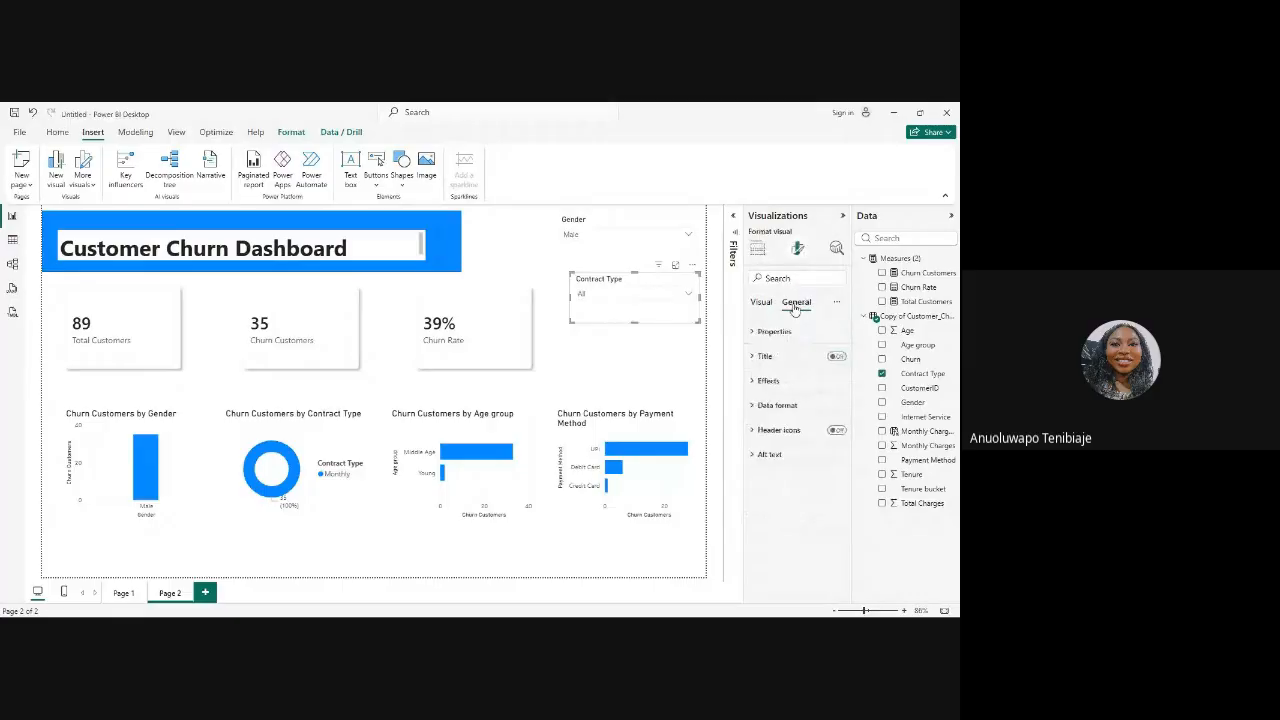
{"action": "left_click", "coordinate": [754, 388]}
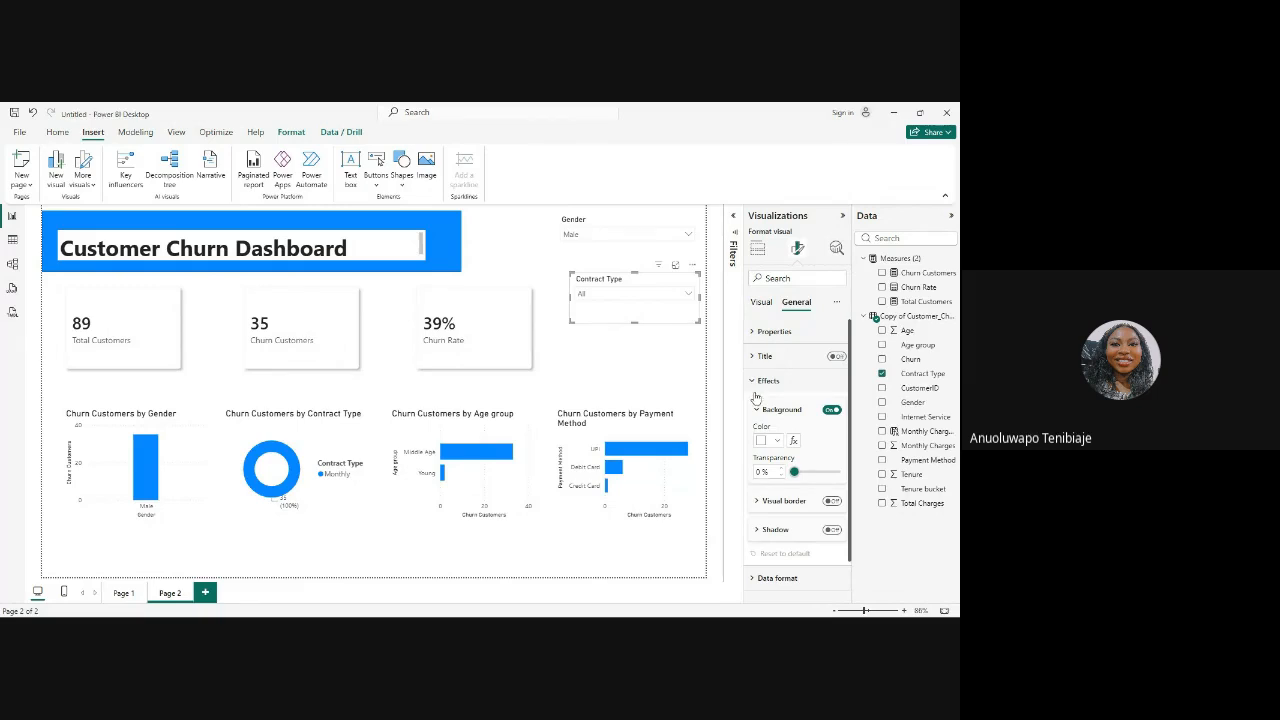
{"action": "left_click", "coordinate": [767, 441]}
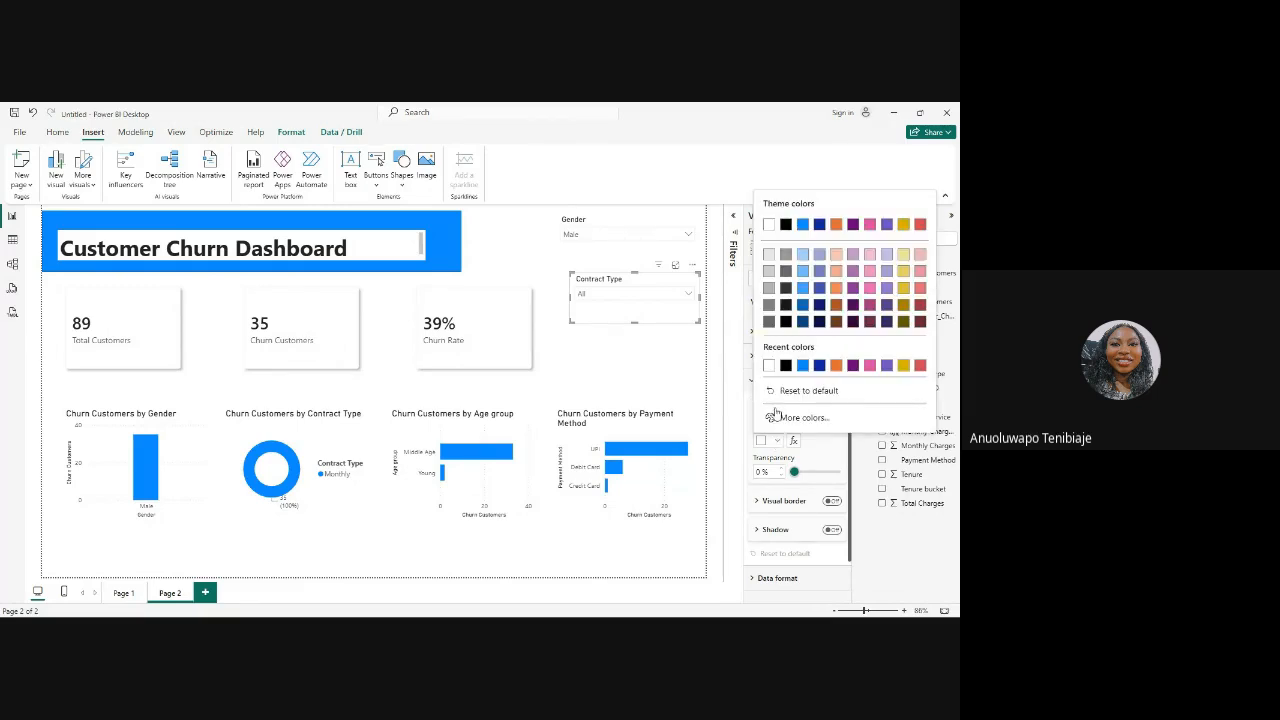
{"action": "left_click", "coordinate": [802, 366]}
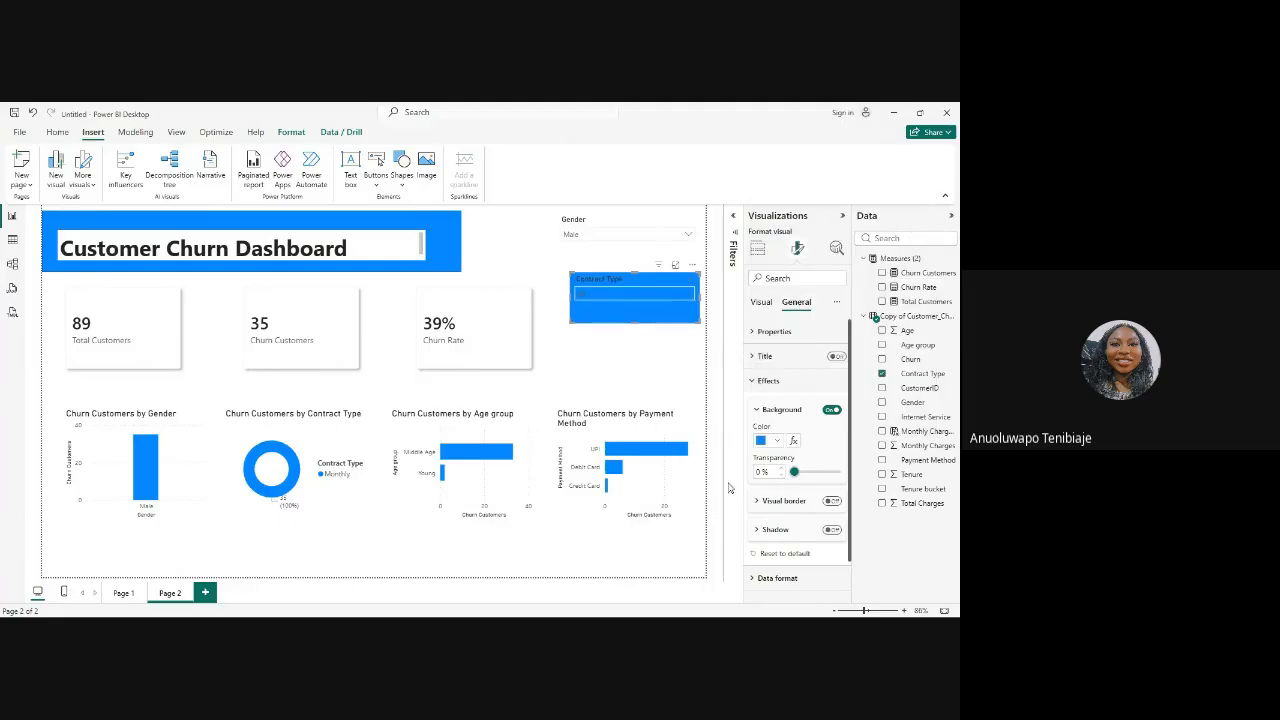
{"action": "left_click", "coordinate": [779, 441]}
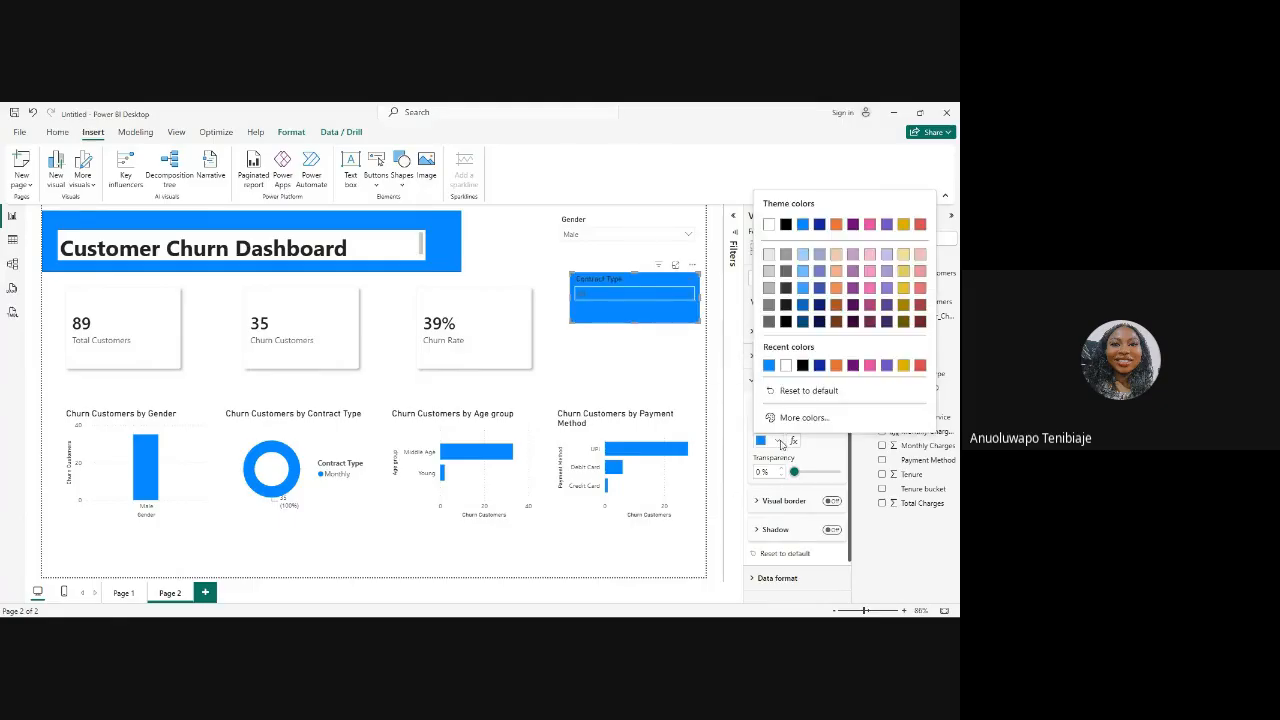
{"action": "left_click", "coordinate": [785, 367]}
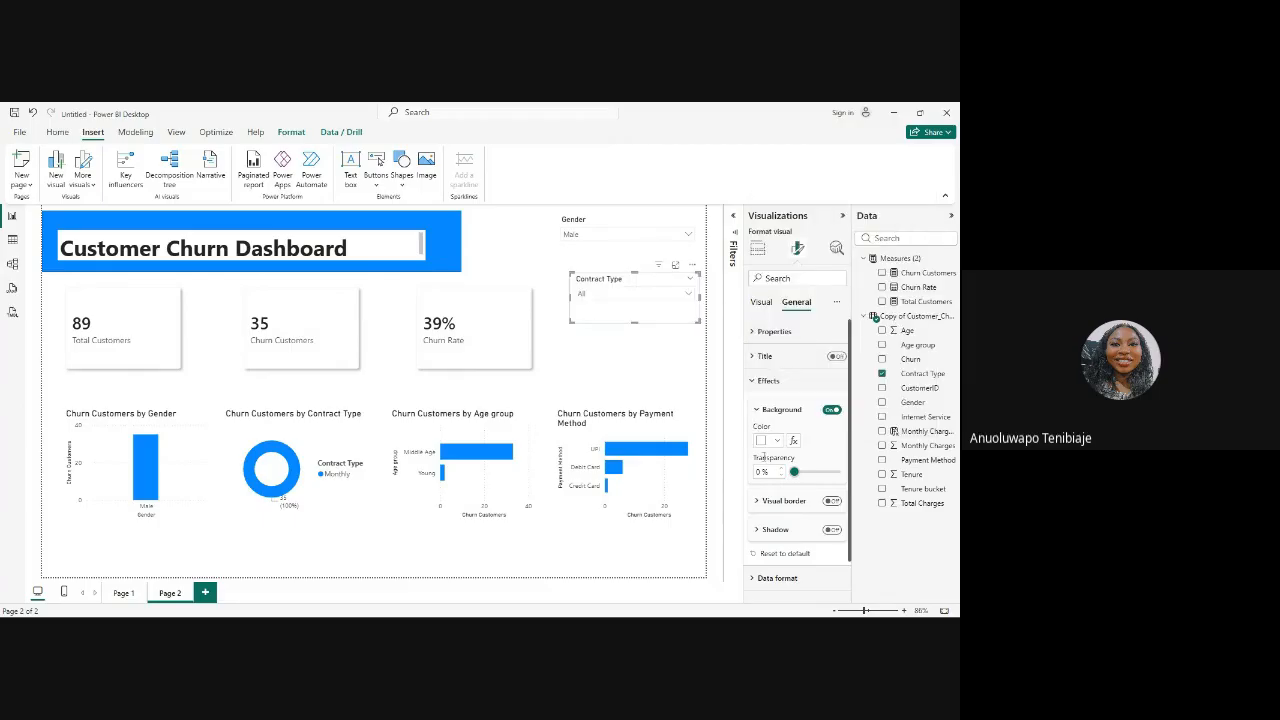
Step: Turn on the visual border of the Contract Type slicer and deselect it
{"action": "mouse_move", "coordinate": [794, 471]}
{"action": "left_mouse_down"}
{"action": "mouse_move", "coordinate": [817, 473]}
{"action": "mouse_move", "coordinate": [794, 472]}
{"action": "left_mouse_up"}
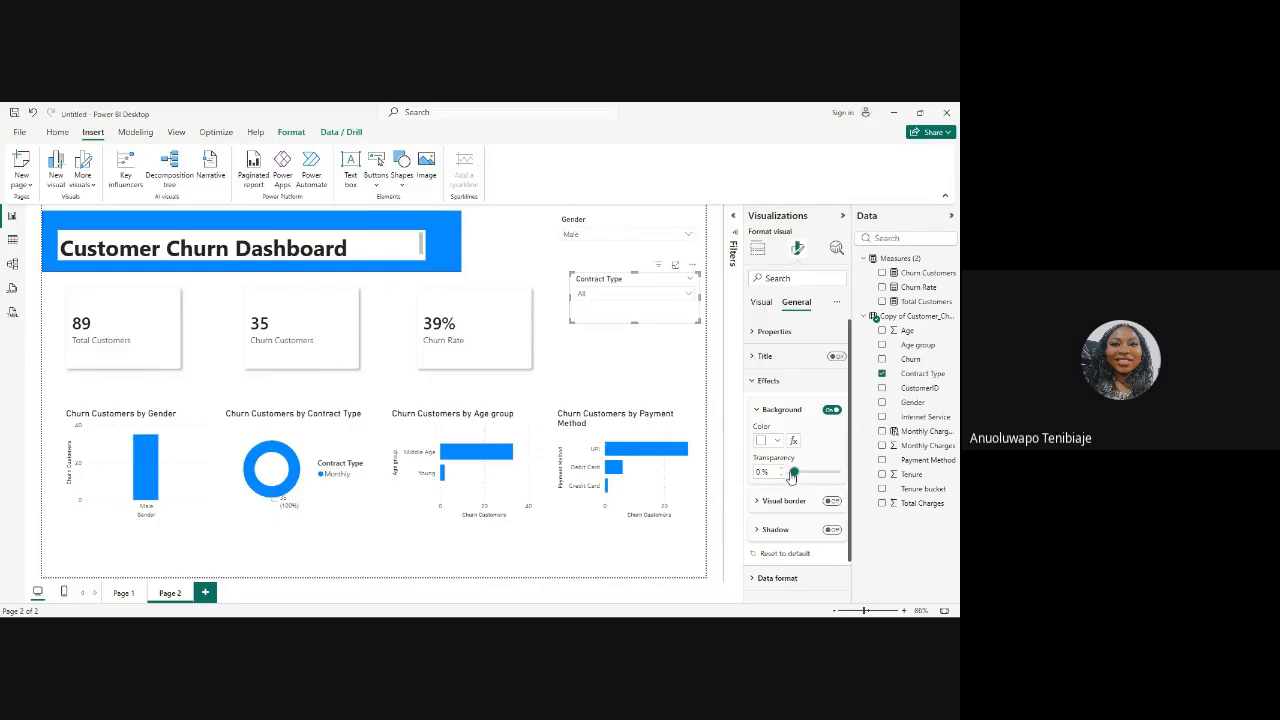
{"action": "left_click", "coordinate": [832, 501]}
{"action": "left_click", "coordinate": [660, 370]}
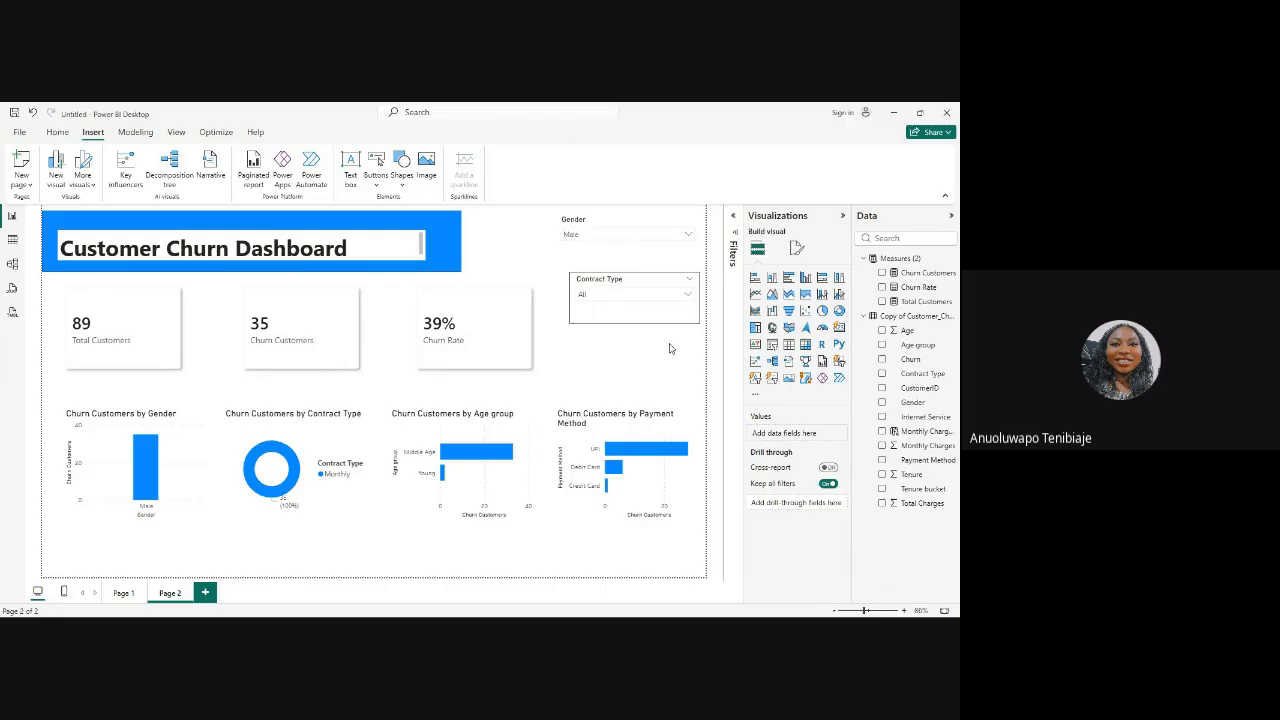
Step: Turn on the visual border of the Gender slicer and deselect it
{"action": "left_click", "coordinate": [619, 227]}
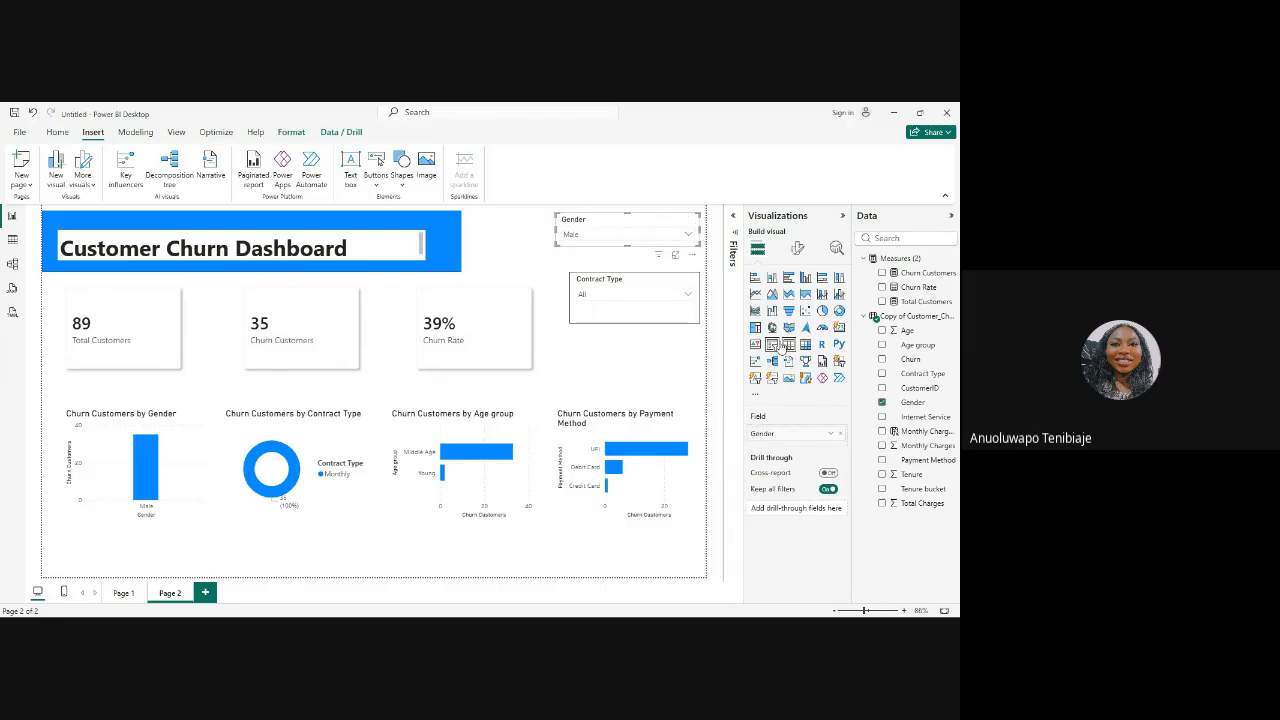
{"action": "left_click", "coordinate": [797, 248]}
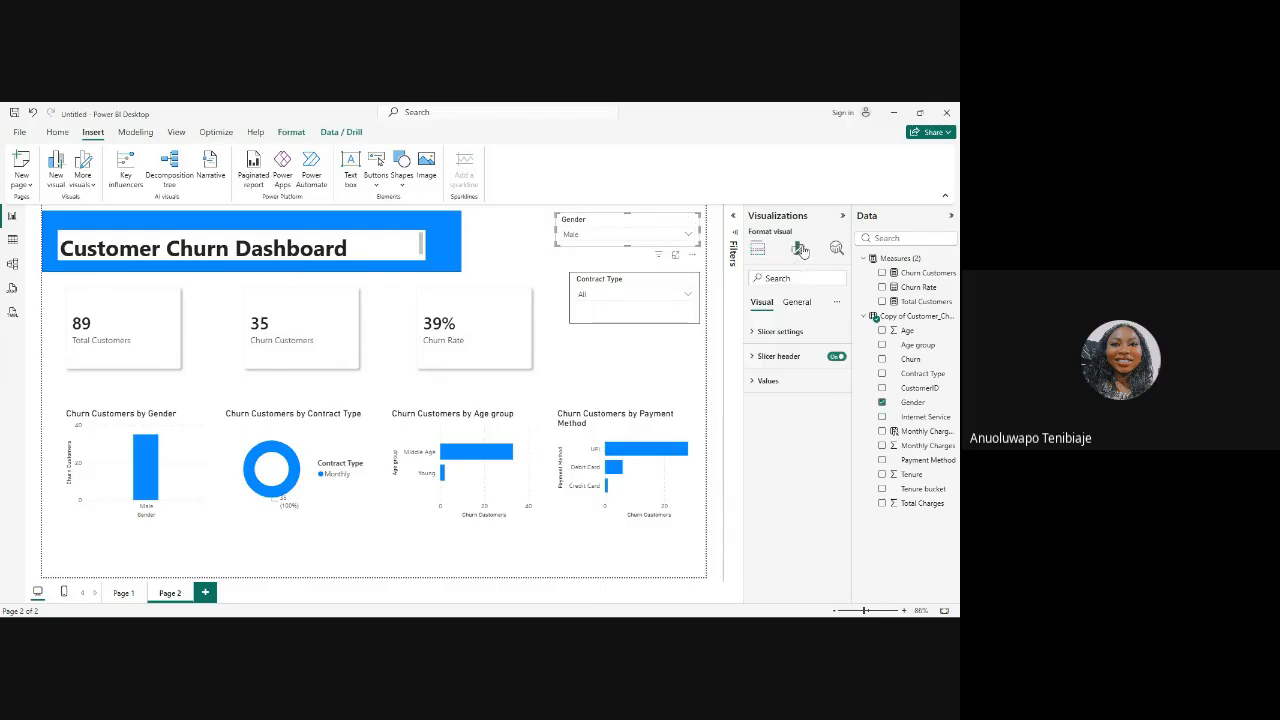
{"action": "left_click", "coordinate": [752, 331]}
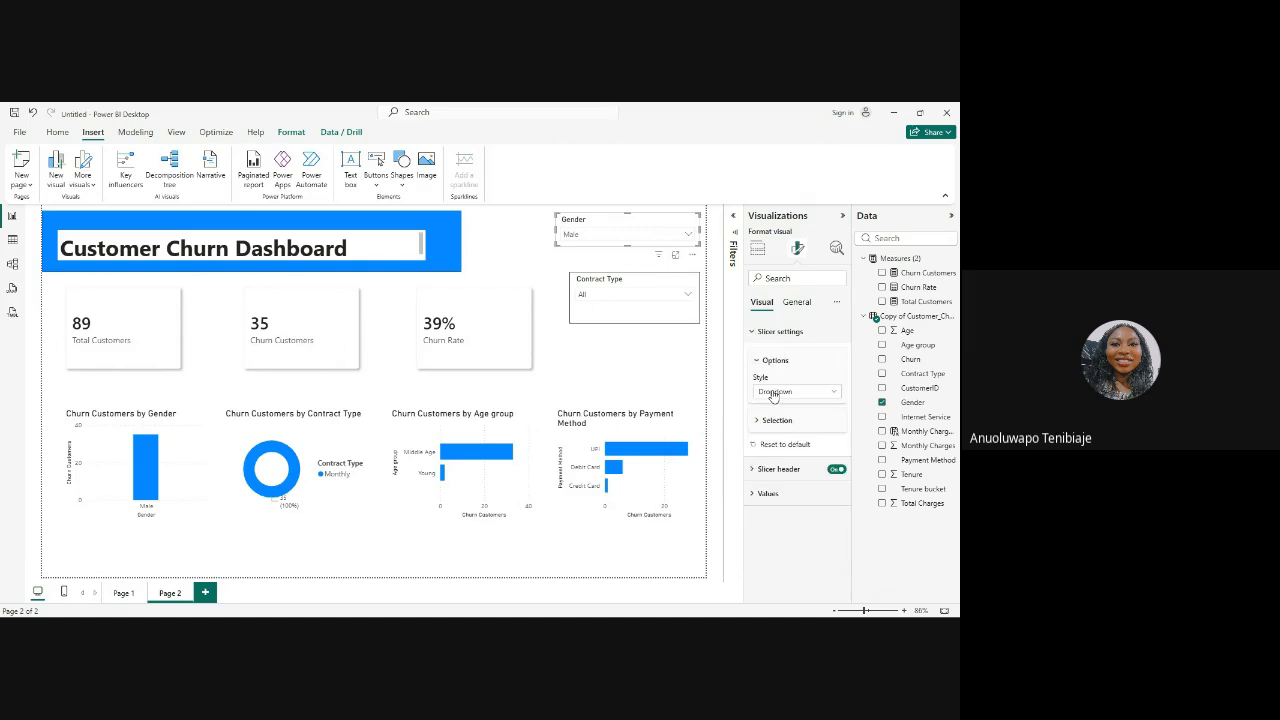
{"action": "left_click", "coordinate": [753, 336]}
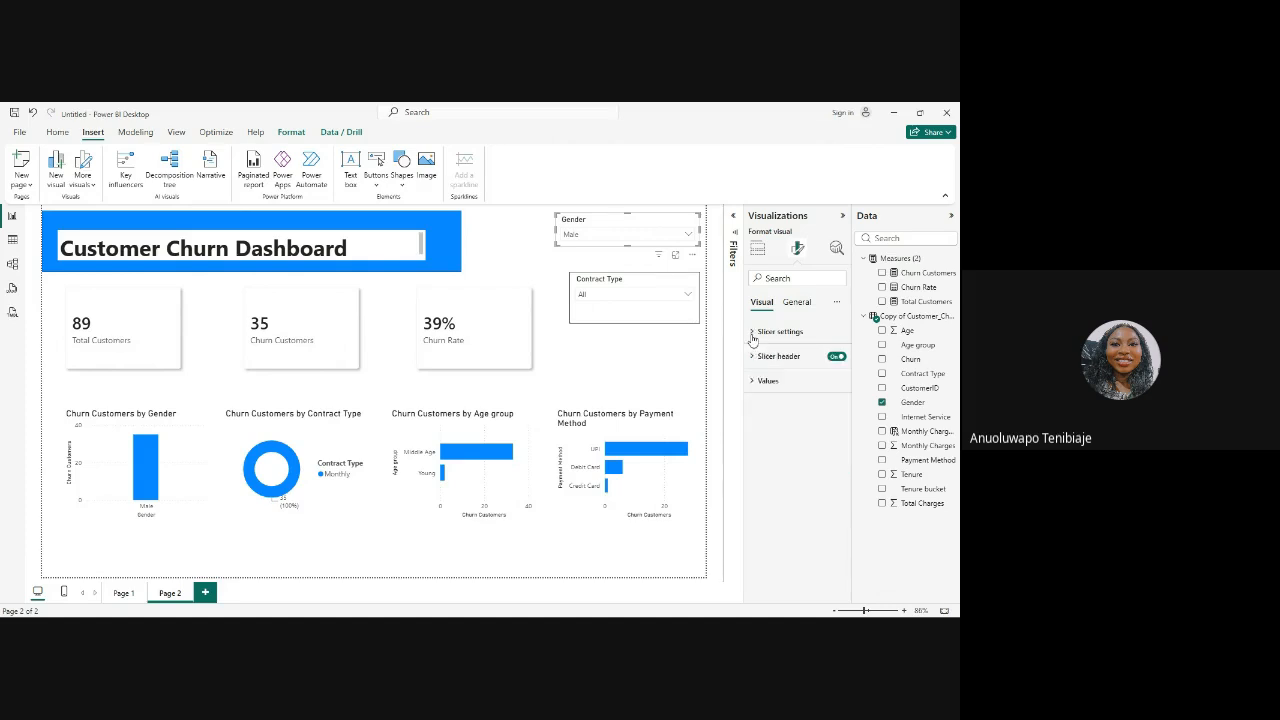
{"action": "left_click", "coordinate": [795, 305]}
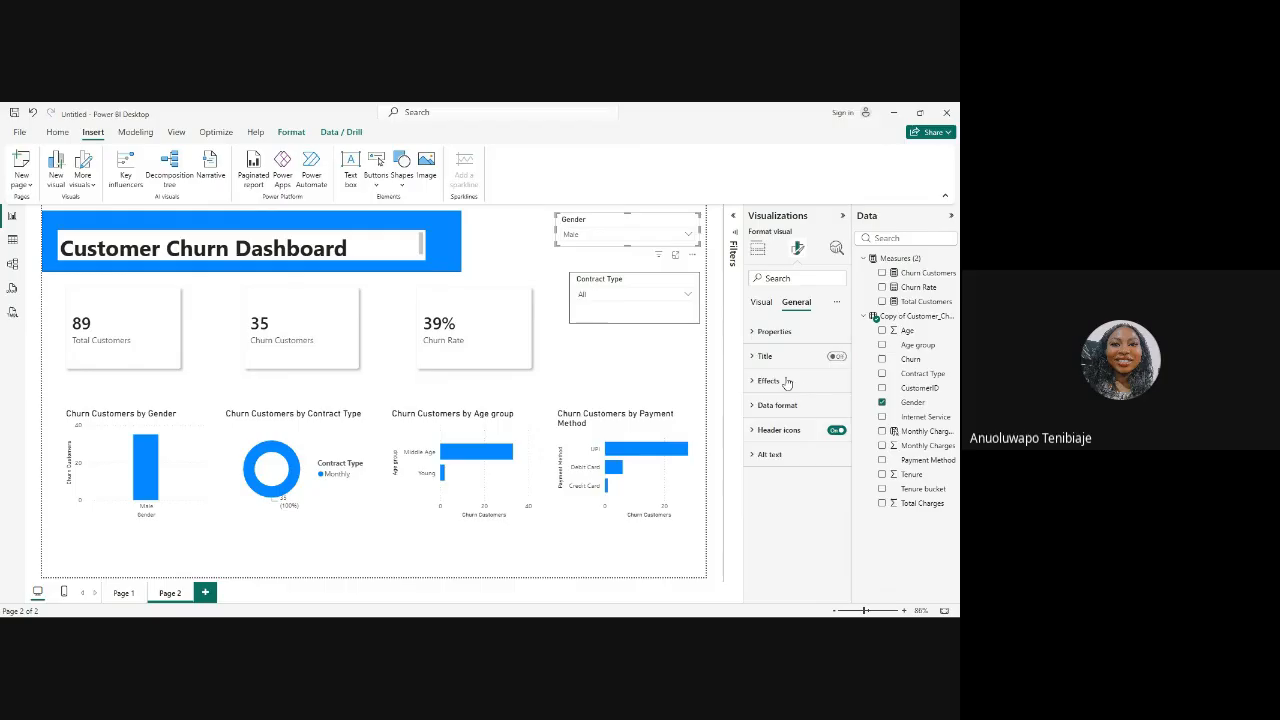
{"action": "left_click", "coordinate": [750, 337]}
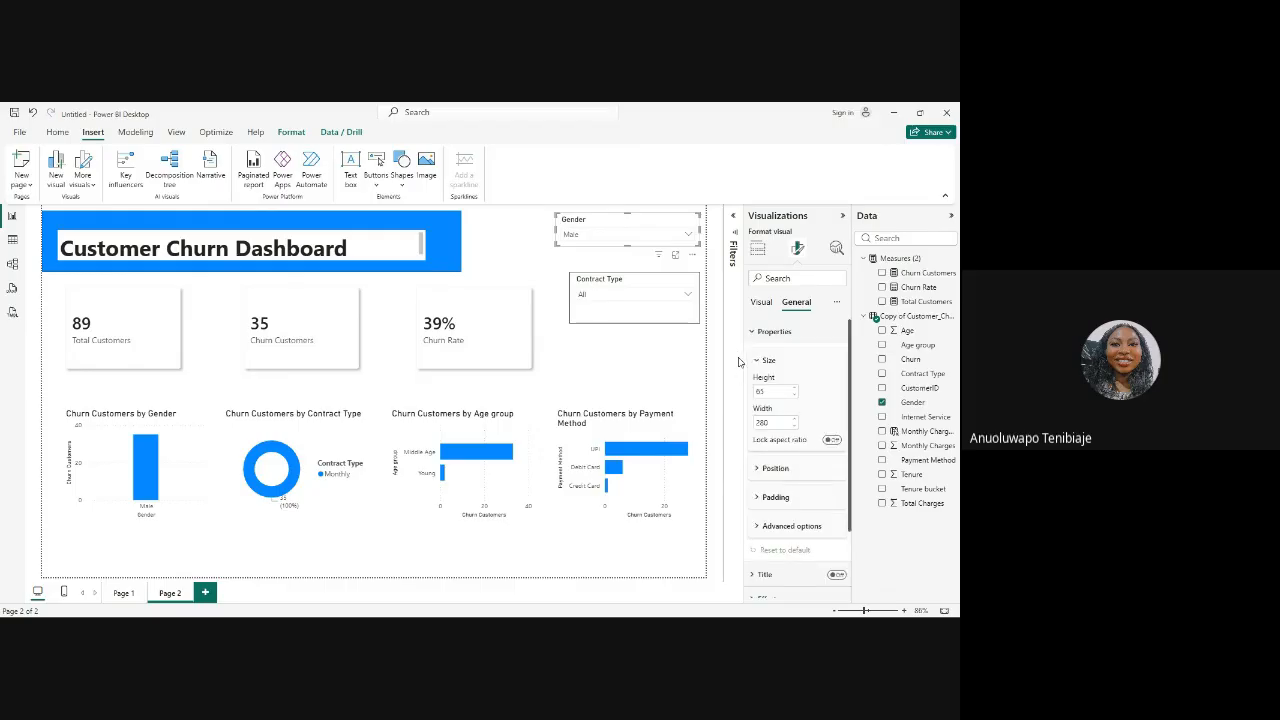
{"action": "left_click", "coordinate": [755, 337]}
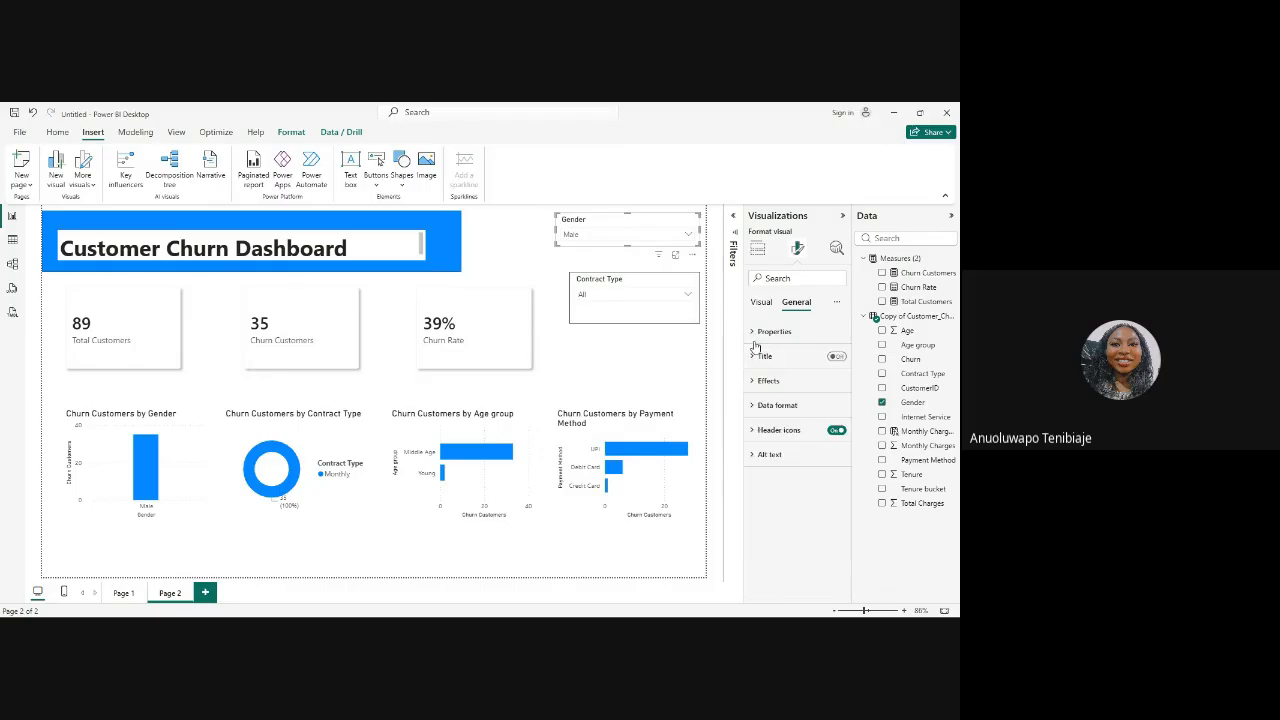
{"action": "left_click", "coordinate": [755, 404]}
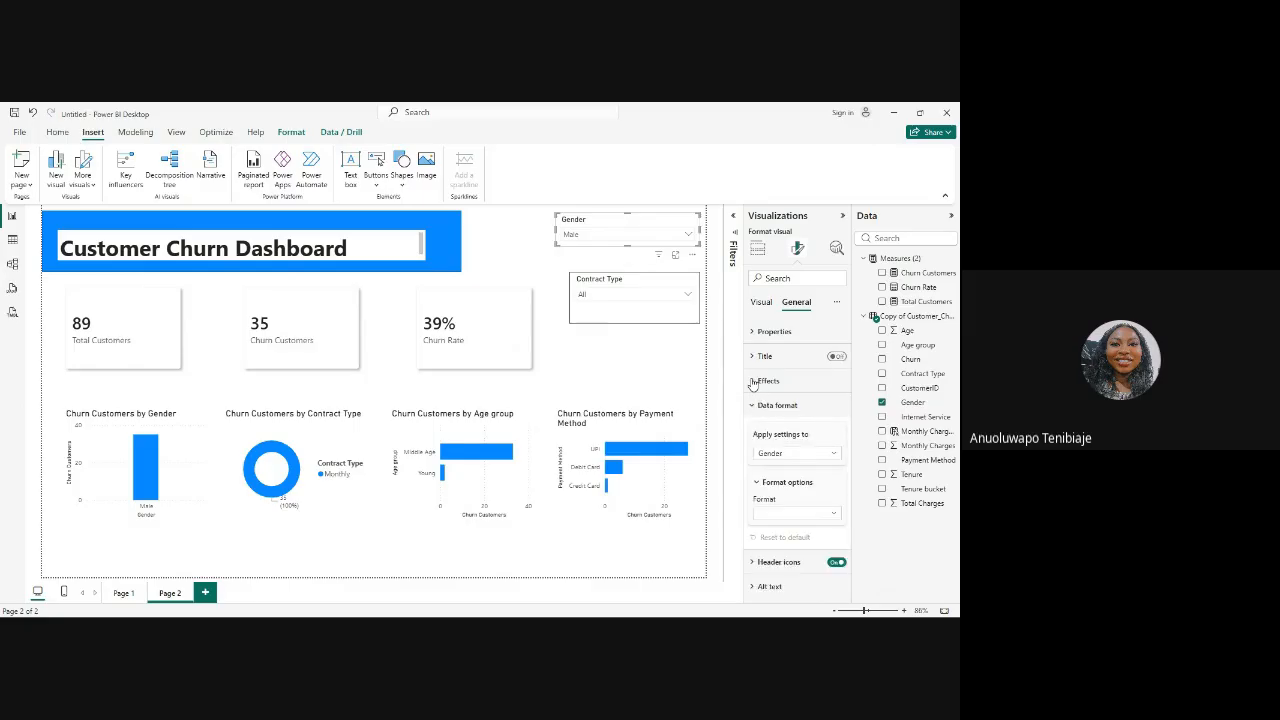
{"action": "left_click", "coordinate": [755, 381]}
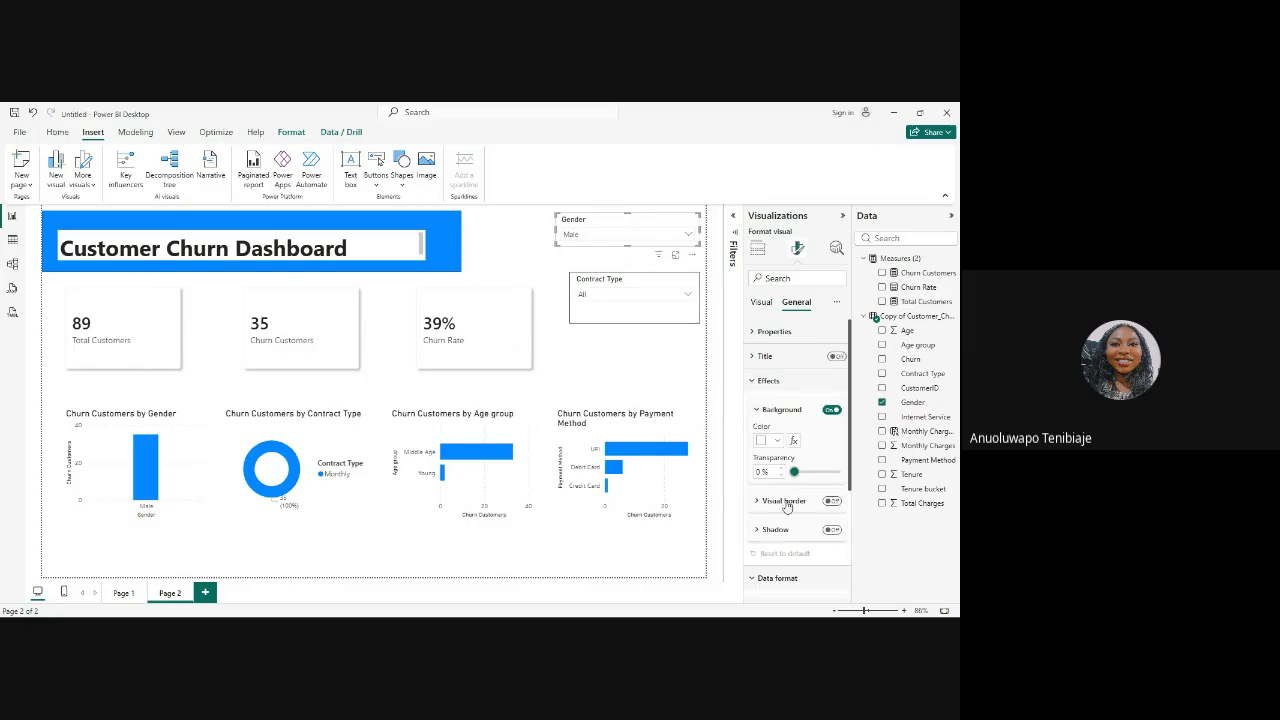
{"action": "left_click", "coordinate": [827, 501]}
{"action": "left_click", "coordinate": [620, 348]}
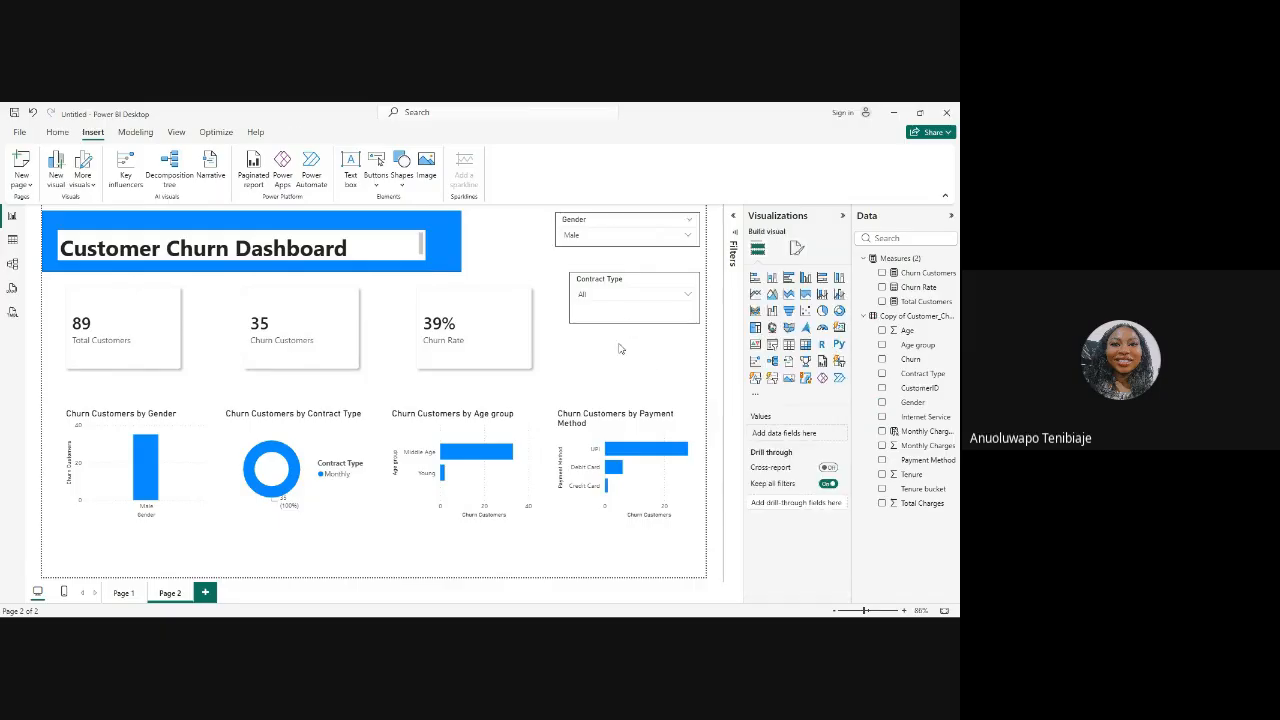
Step: Widen the Contract Type slicer to align with the Gender slicer and adjust both heights so the two boxes nearly match
{"action": "left_click", "coordinate": [600, 307]}
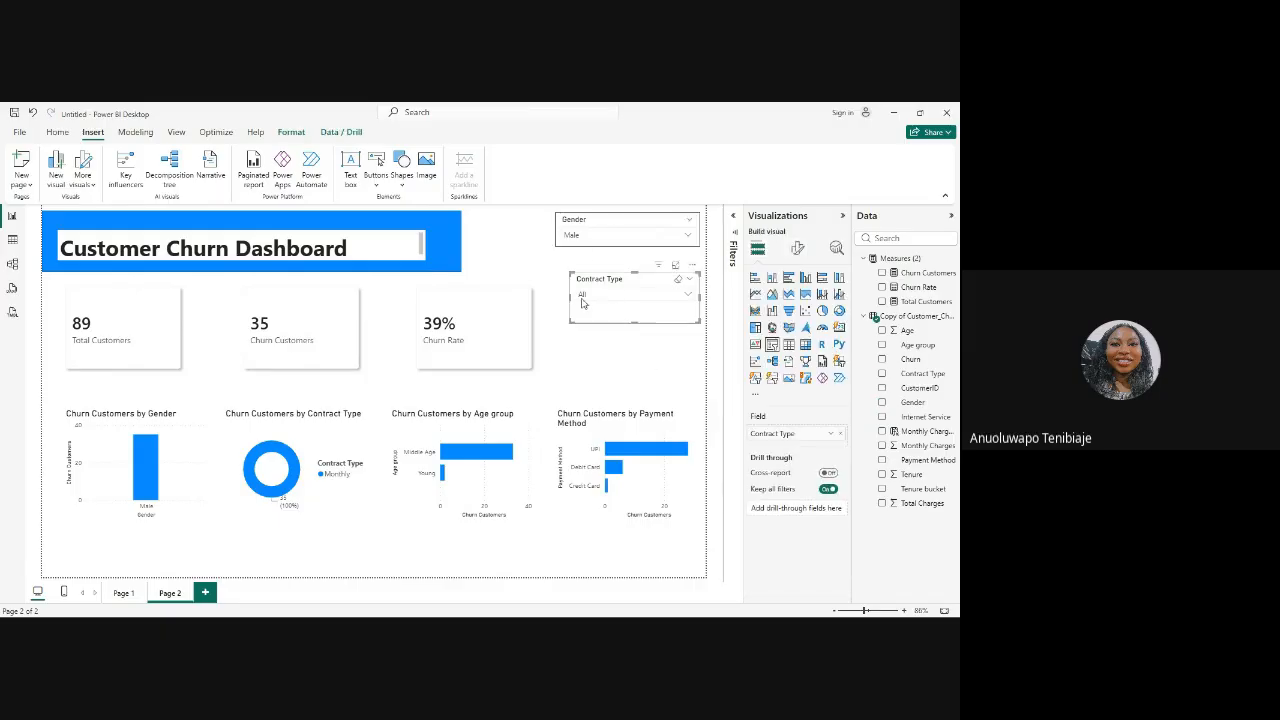
{"action": "left_click_drag", "start_coordinate": [570, 297], "coordinate": [556, 300]}
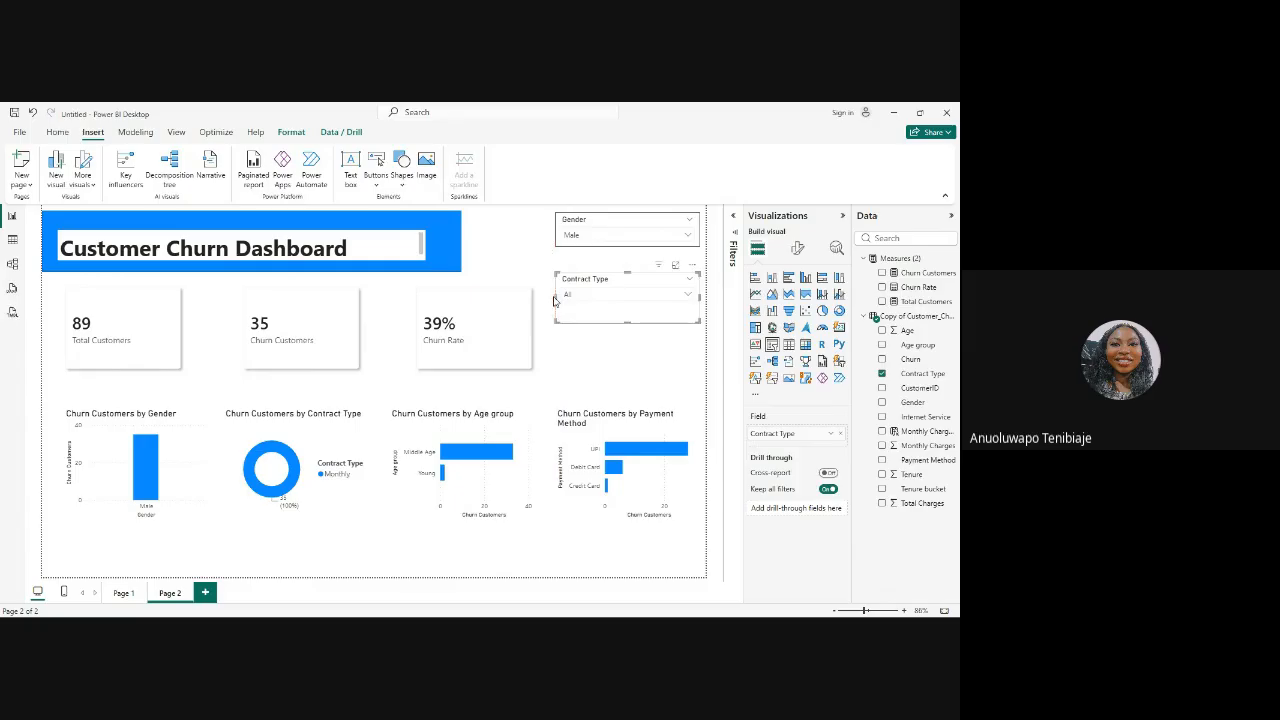
{"action": "left_click", "coordinate": [597, 229]}
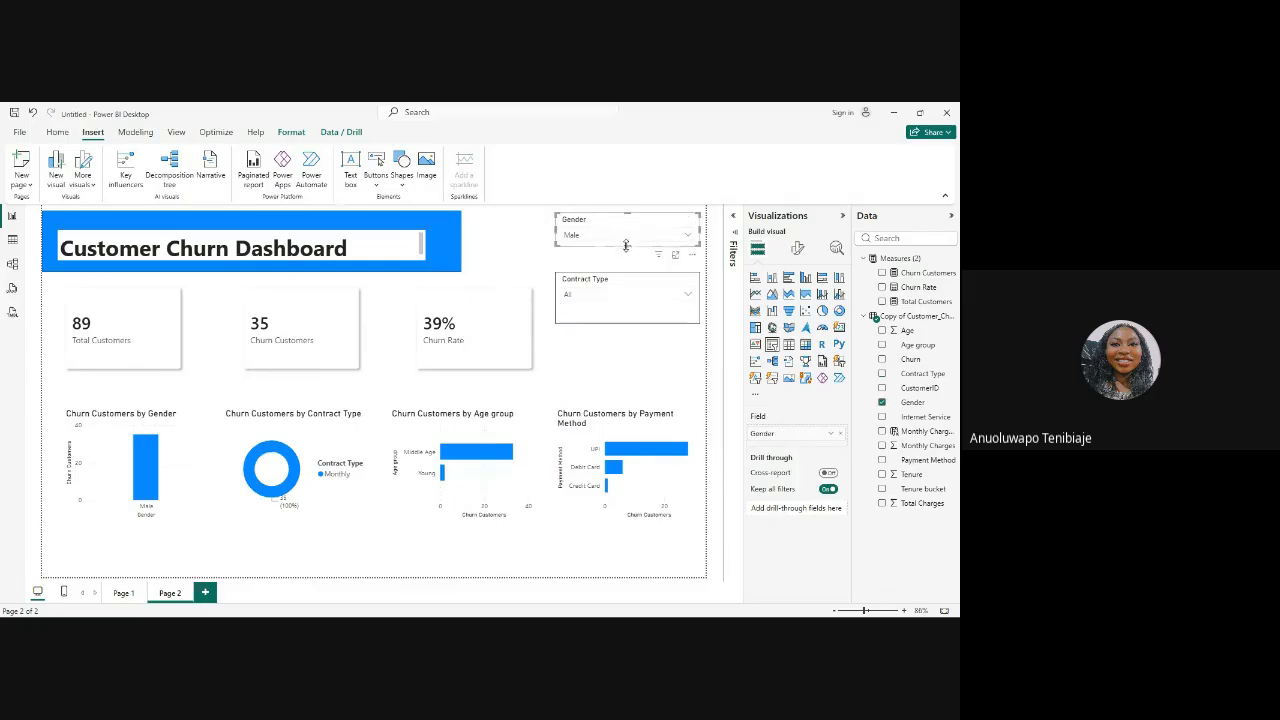
{"action": "left_click_drag", "start_coordinate": [625, 245], "coordinate": [627, 262]}
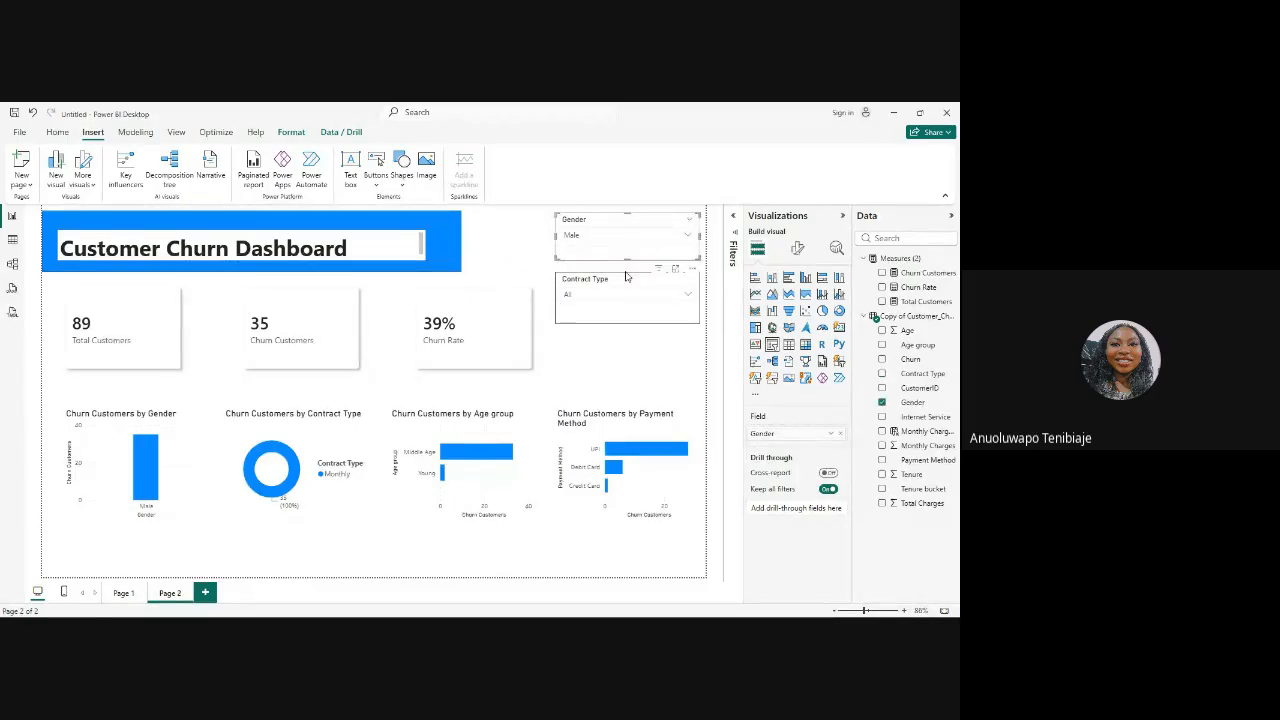
{"action": "left_click", "coordinate": [598, 367]}
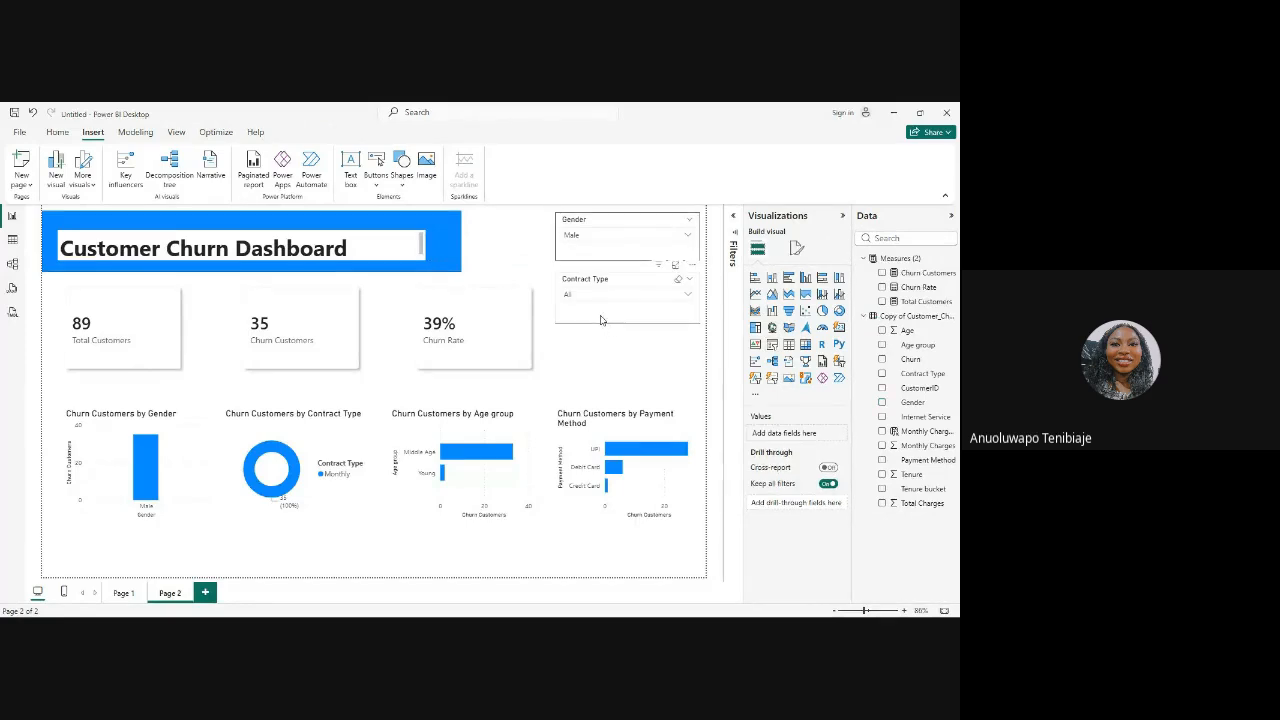
{"action": "left_click", "coordinate": [610, 322]}
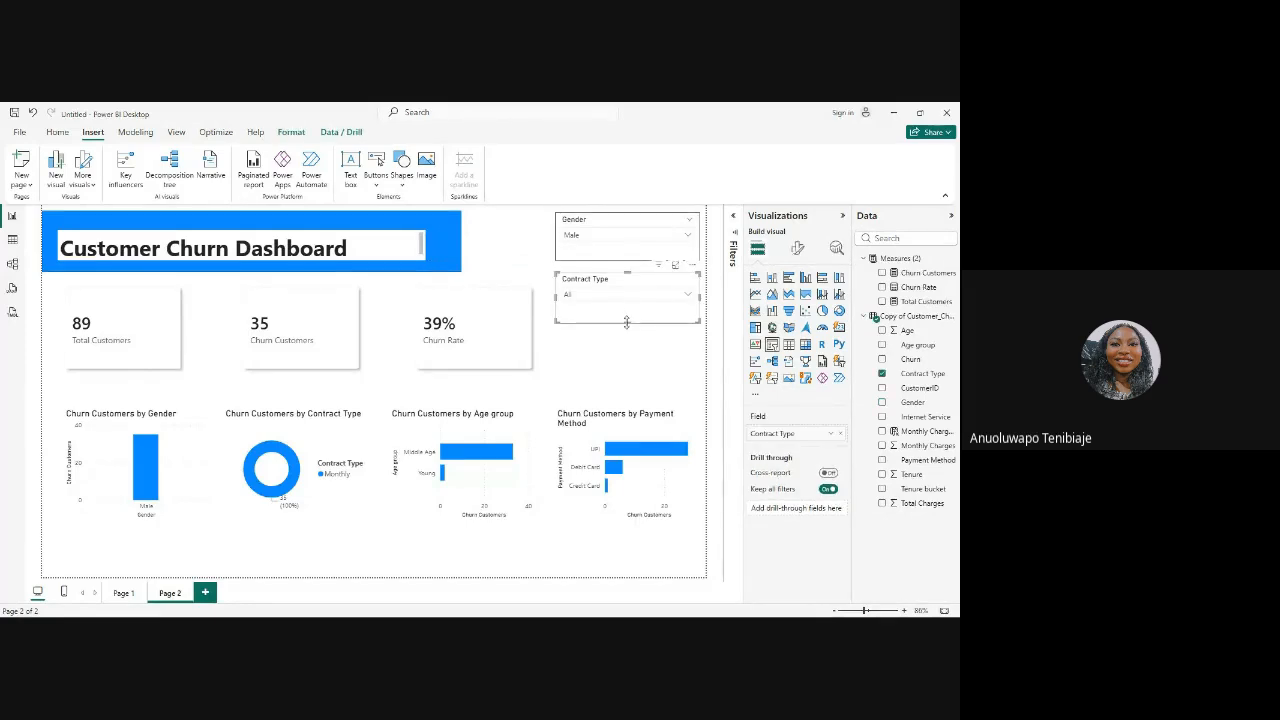
{"action": "left_click_drag", "start_coordinate": [626, 322], "coordinate": [626, 314]}
{"action": "left_click", "coordinate": [645, 374]}
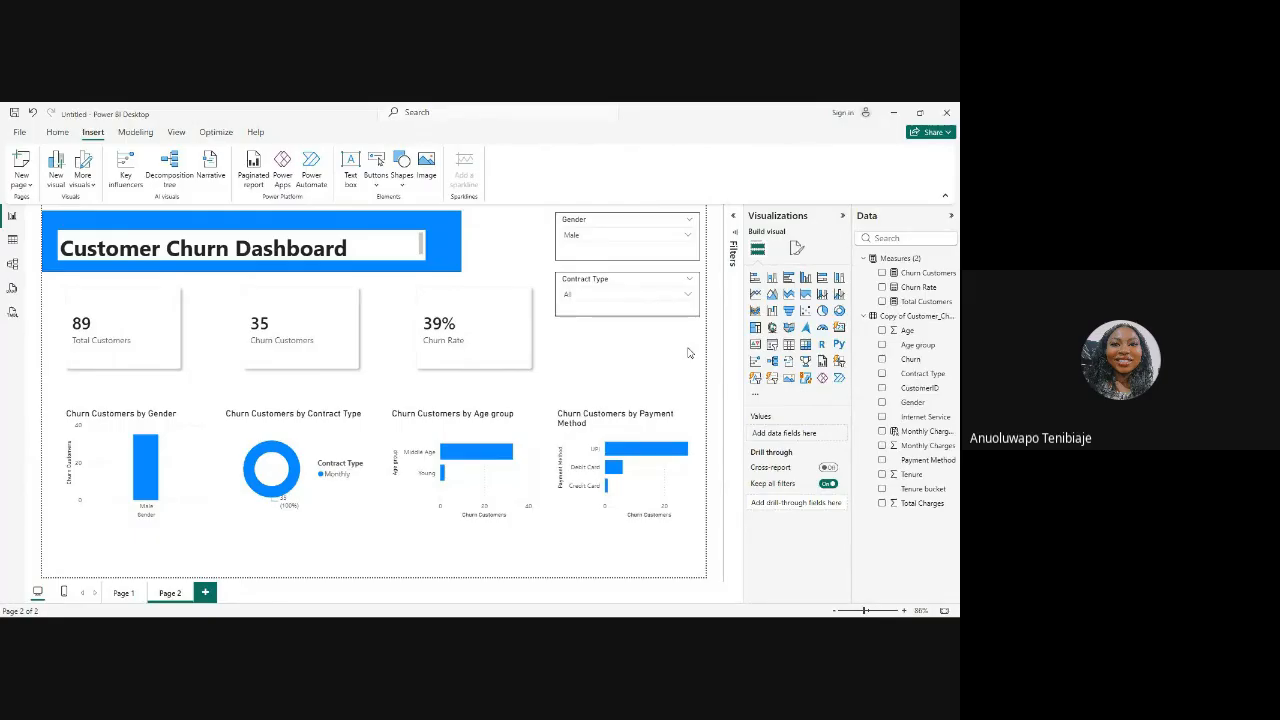
Step: Add a slicer on the Payment Method field below the Contract Type slicer and turn on its visual border
{"action": "left_click", "coordinate": [773, 346]}
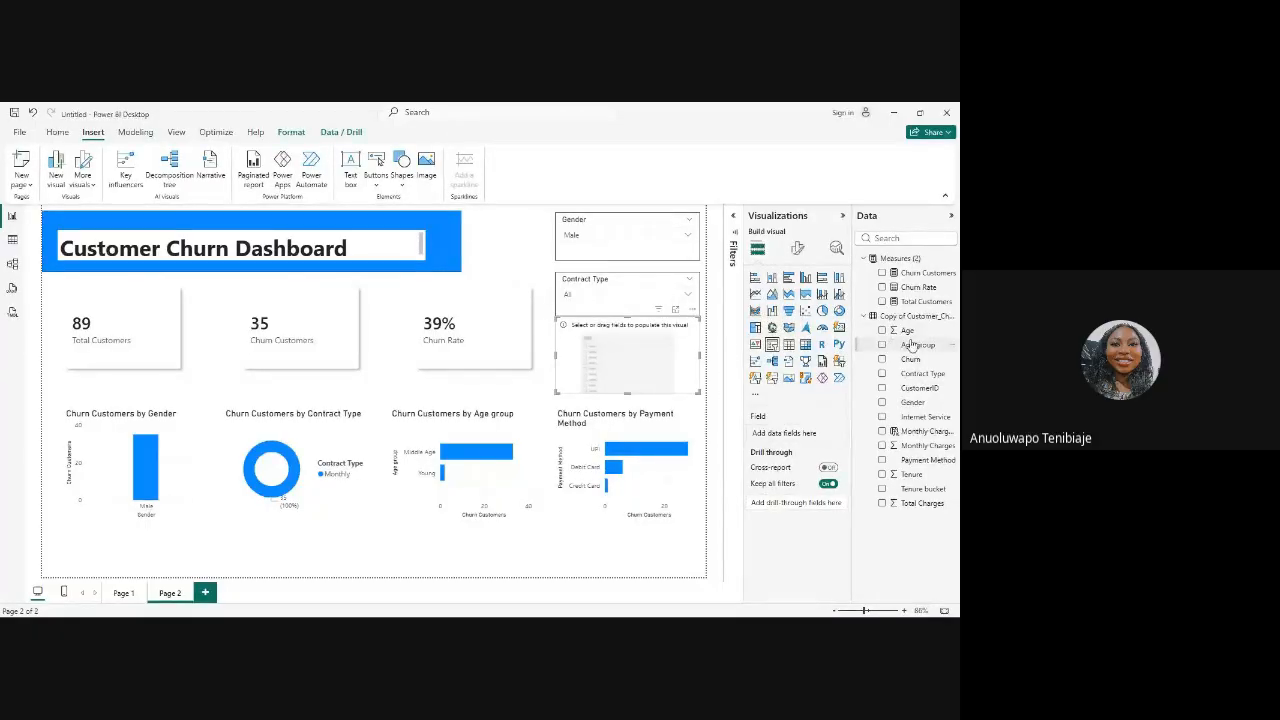
{"action": "left_click", "coordinate": [882, 460]}
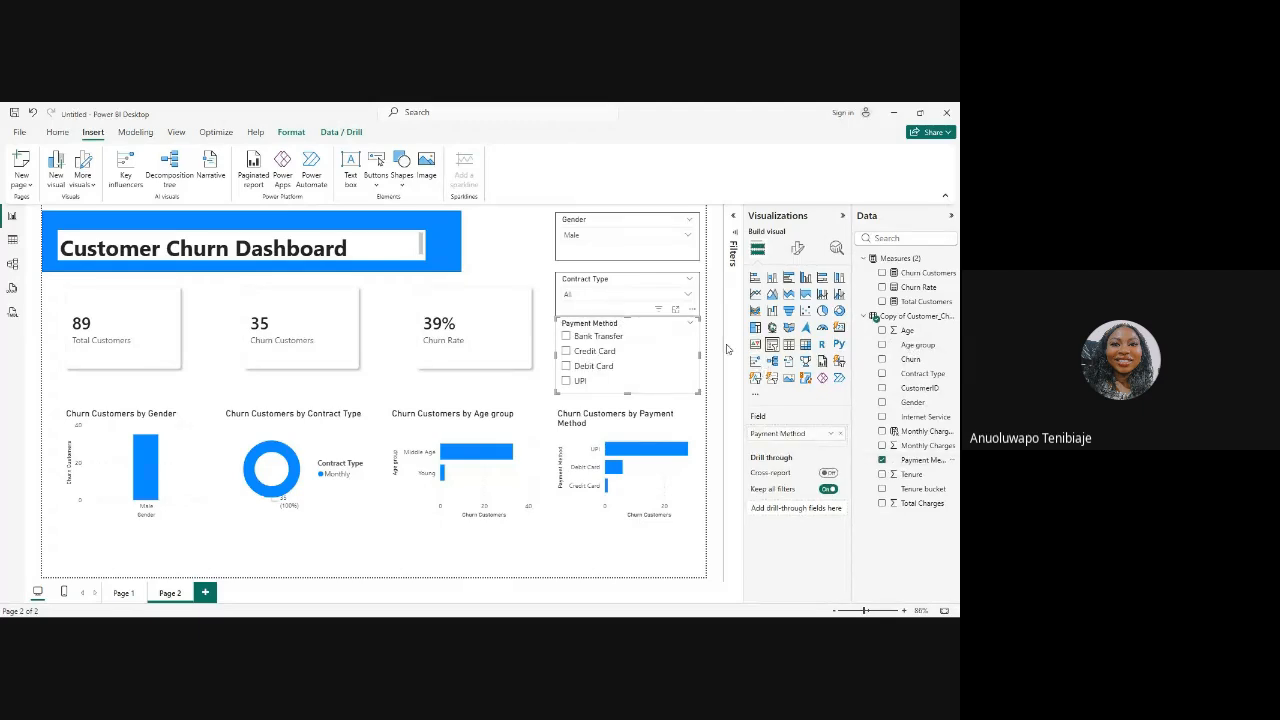
{"action": "left_click", "coordinate": [798, 249]}
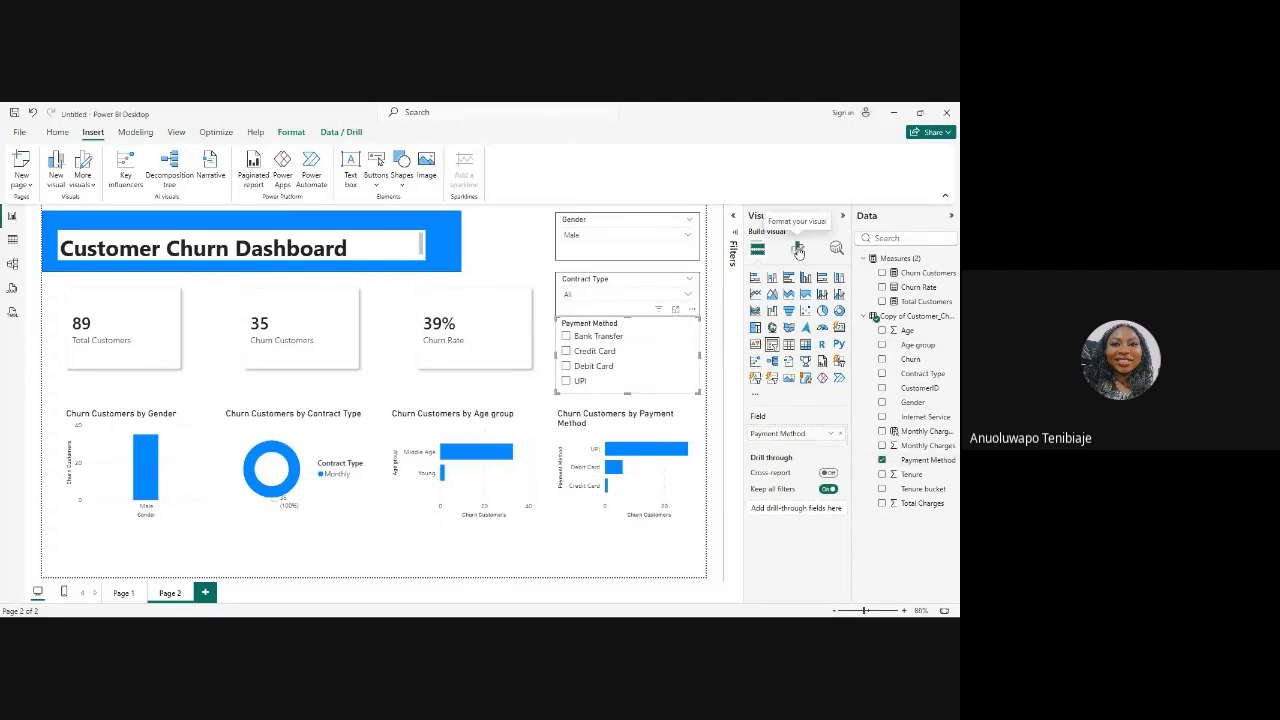
{"action": "left_click", "coordinate": [789, 305]}
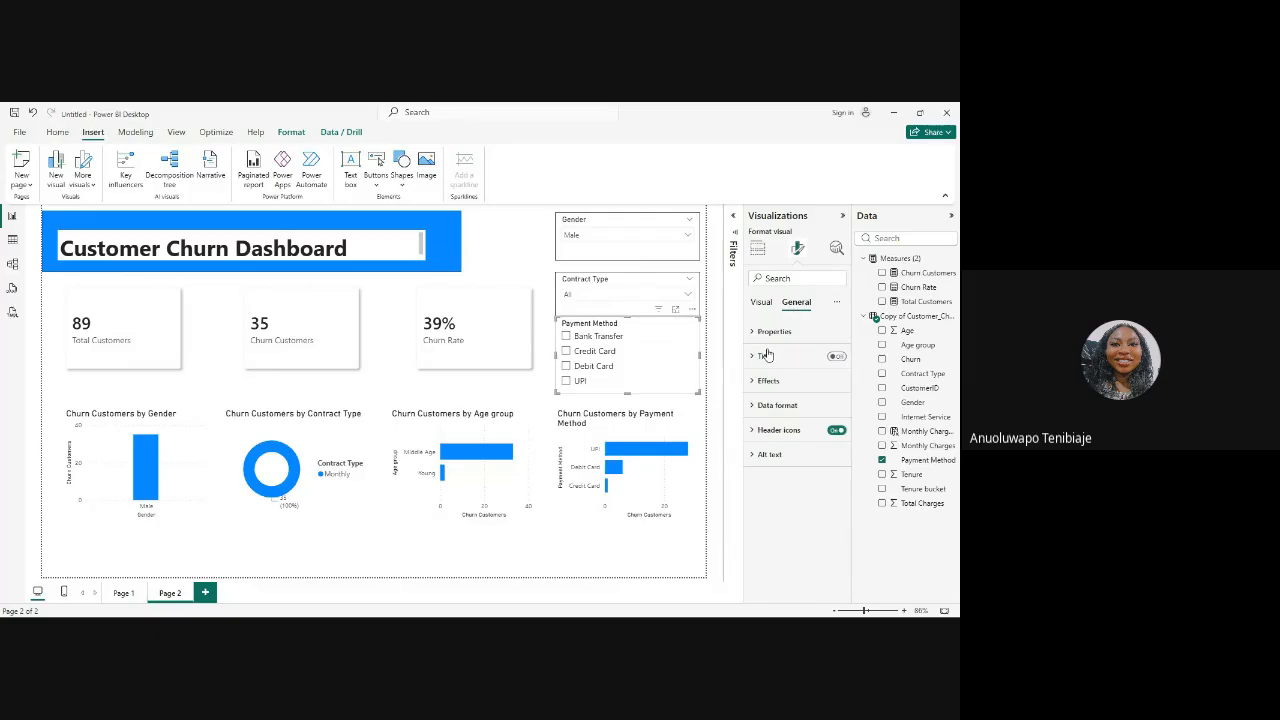
{"action": "left_click", "coordinate": [757, 381]}
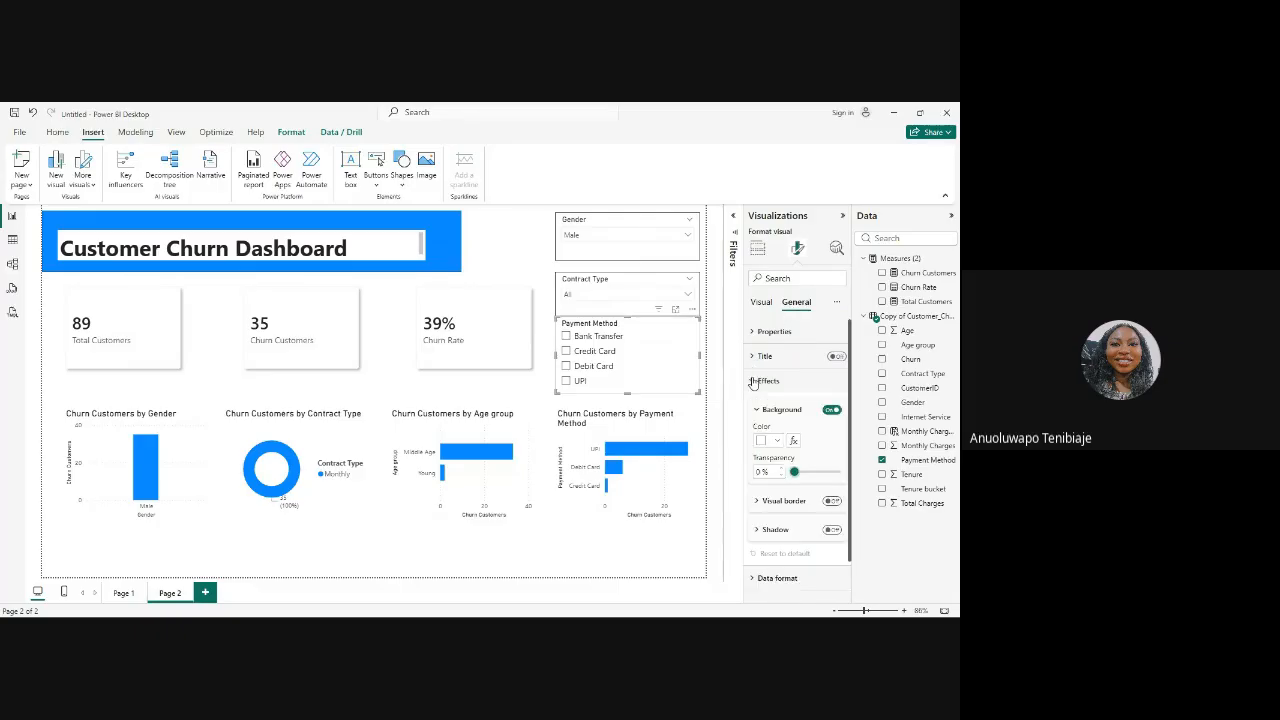
{"action": "left_click", "coordinate": [832, 502]}
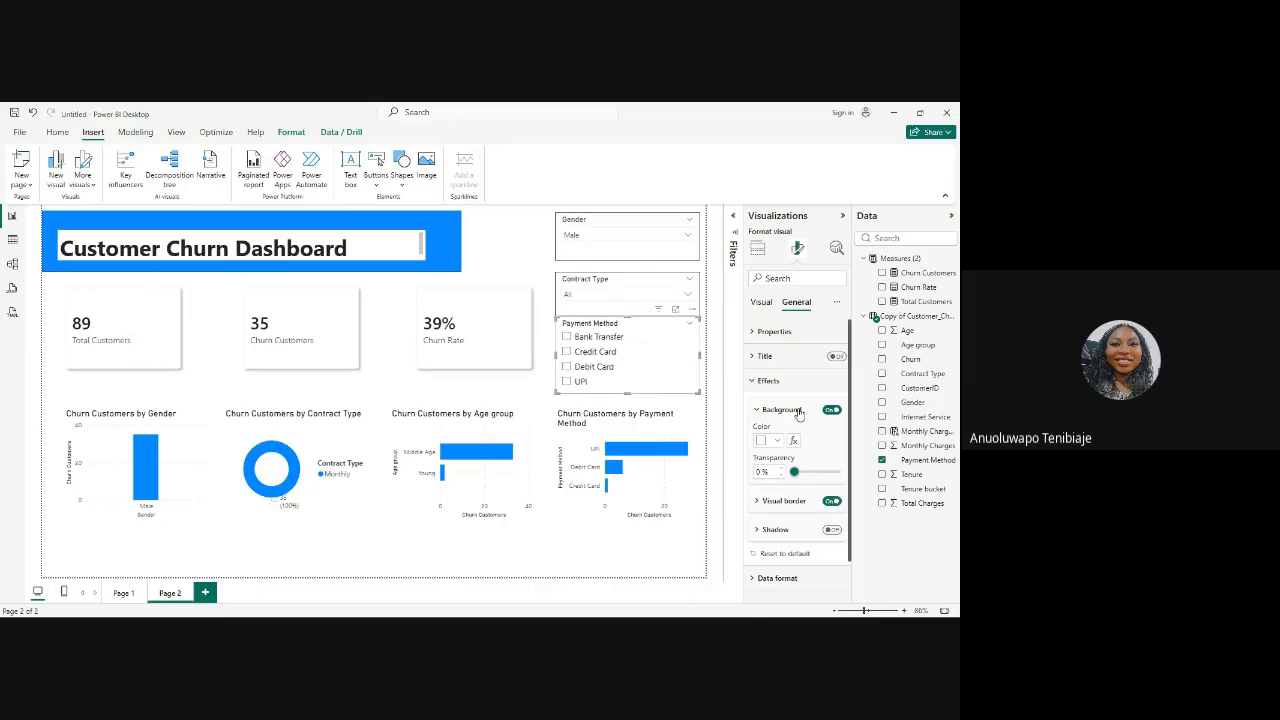
Step: Switch the Payment Method slicer to the Dropdown style and reduce its height, leaving a small gap below the Contract Type slicer
{"action": "left_click", "coordinate": [762, 302]}
{"action": "left_click", "coordinate": [765, 352]}
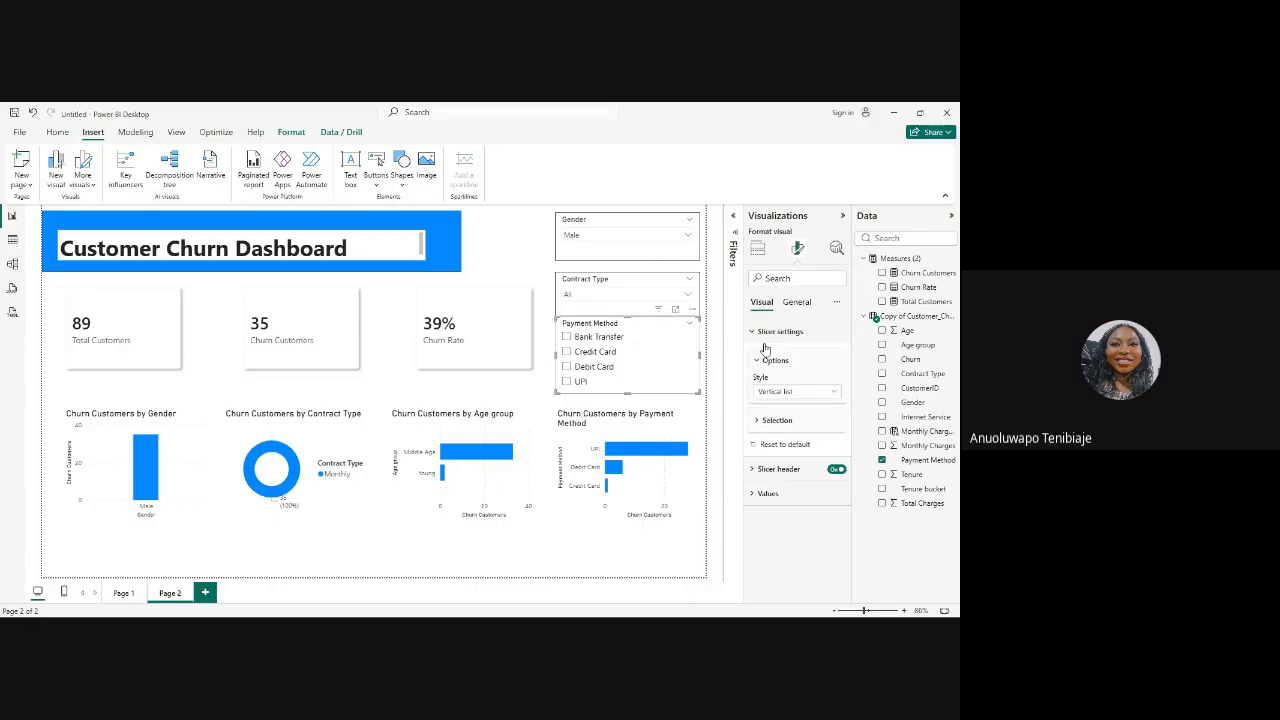
{"action": "left_click", "coordinate": [821, 393]}
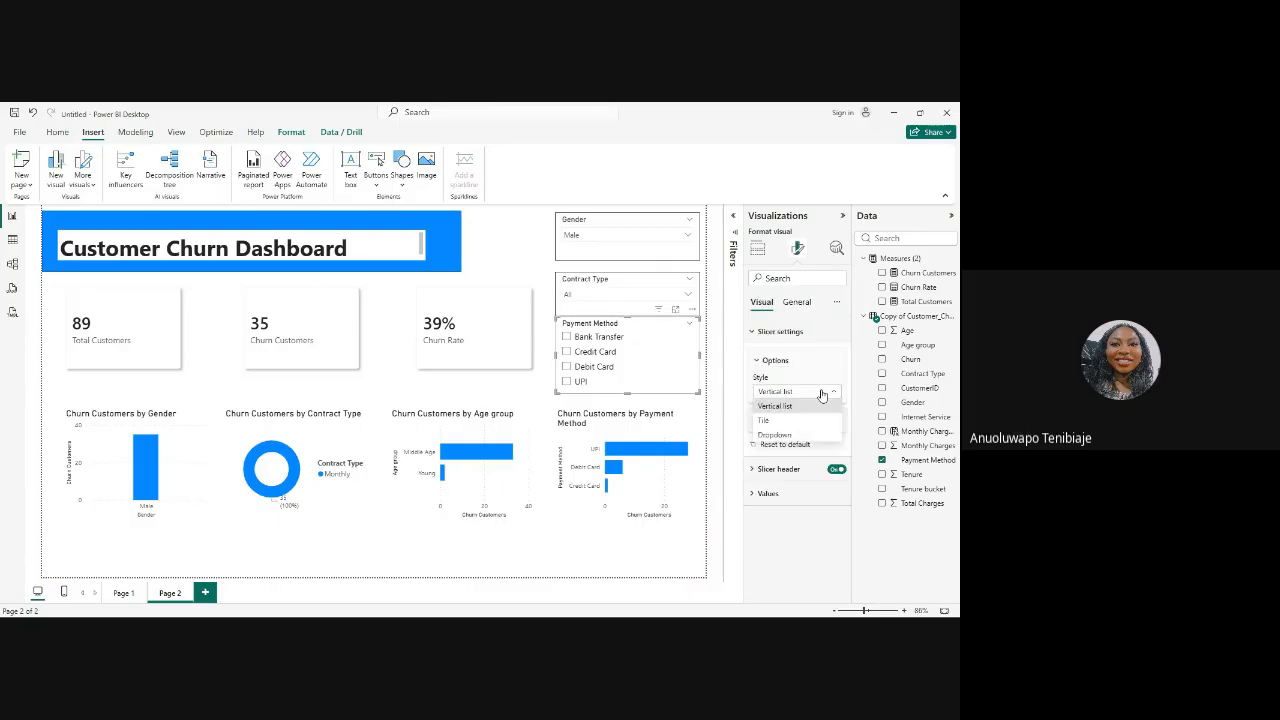
{"action": "left_click", "coordinate": [789, 434]}
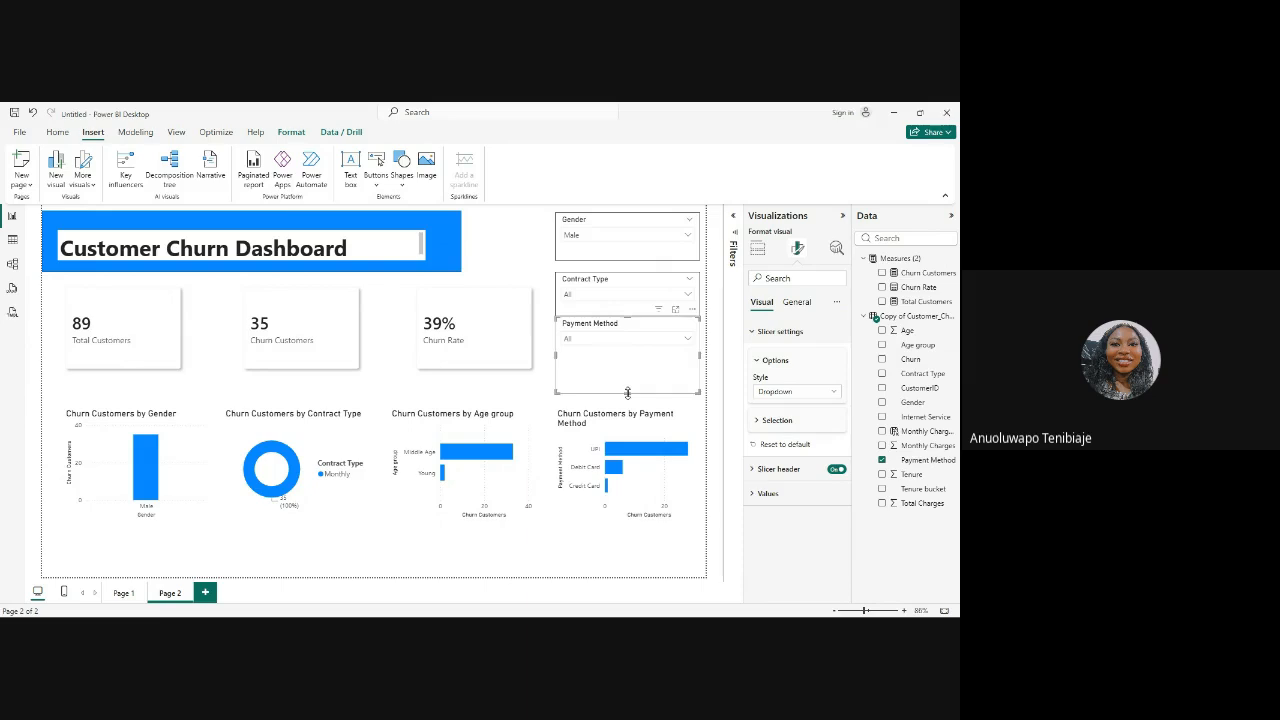
{"action": "left_click_drag", "start_coordinate": [628, 393], "coordinate": [627, 368]}
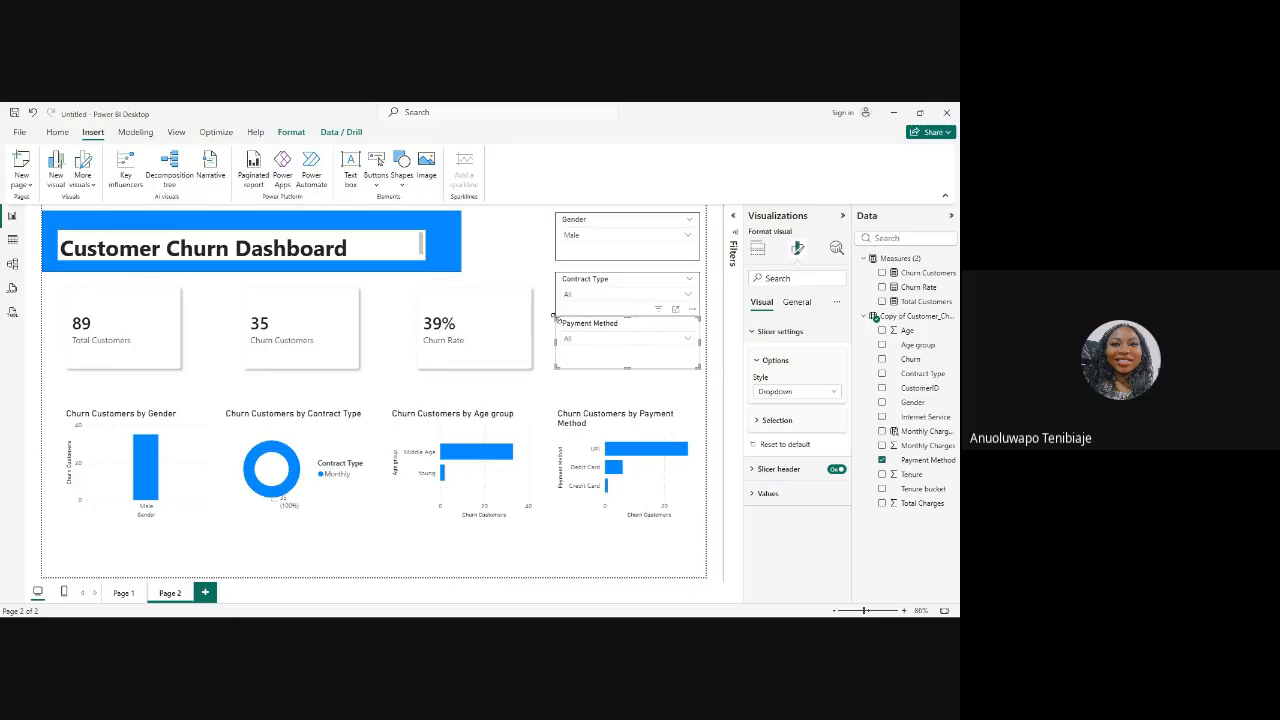
{"action": "left_click_drag", "start_coordinate": [556, 316], "coordinate": [558, 330]}
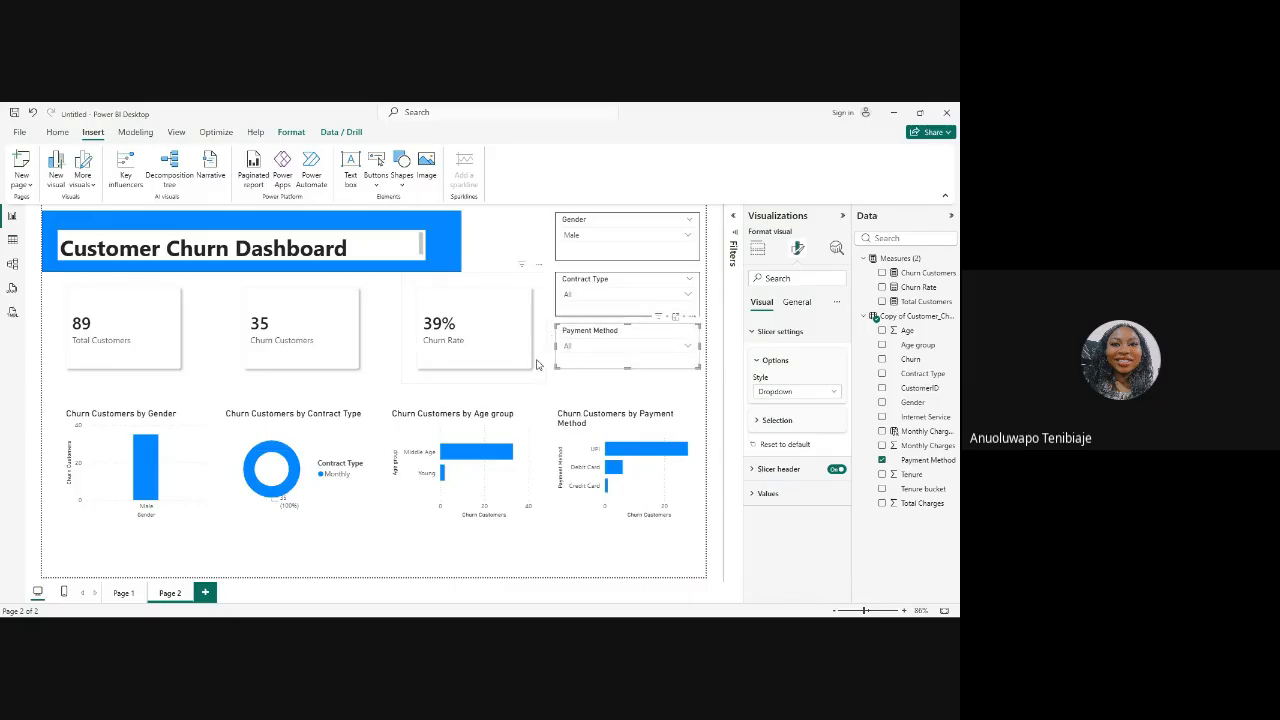
{"action": "left_click", "coordinate": [545, 395]}
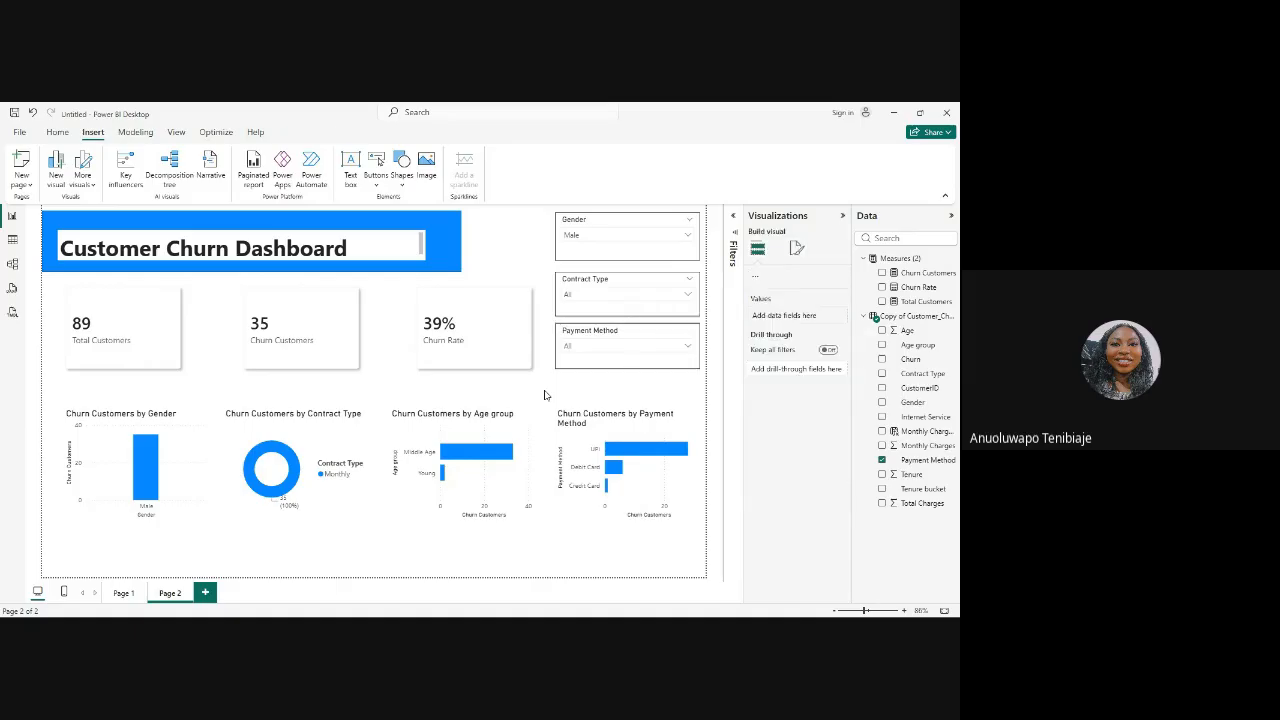